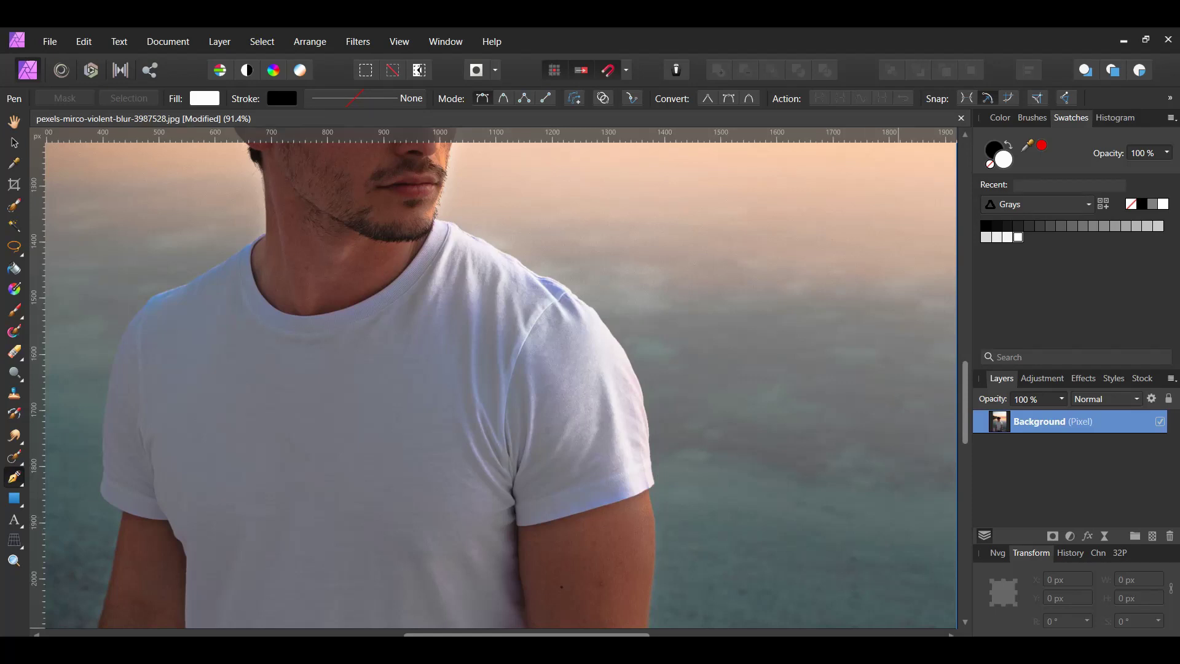
- Set the fill to none and start a Pen path at the shoulder of the image's right sleeve, curving along the upper seam
scroll(487, 433, up, 3)
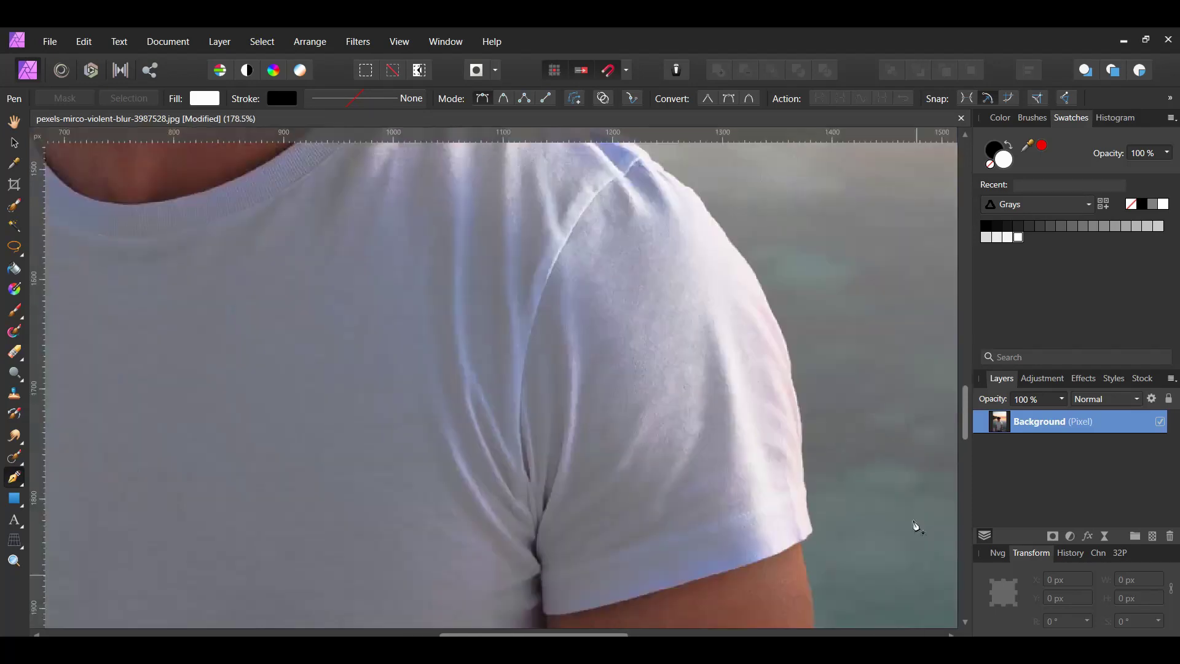
click(992, 166)
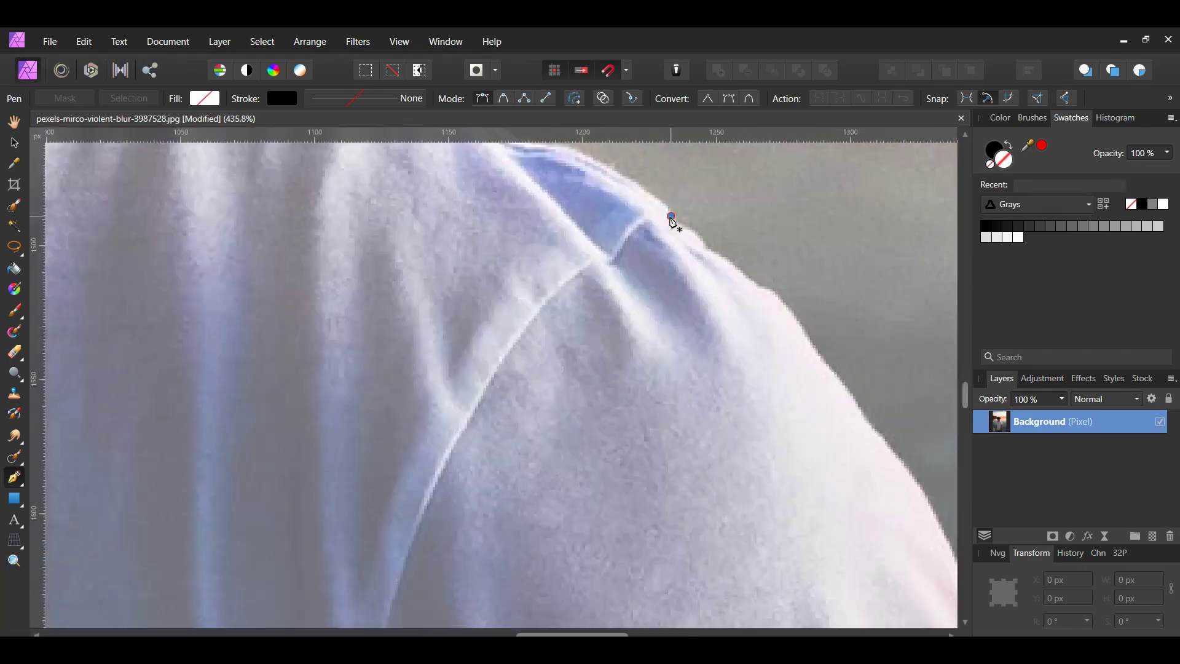
scroll(670, 220, up, 5)
drag(670, 218, 640, 220)
click(614, 260)
click(580, 268)
click(467, 419)
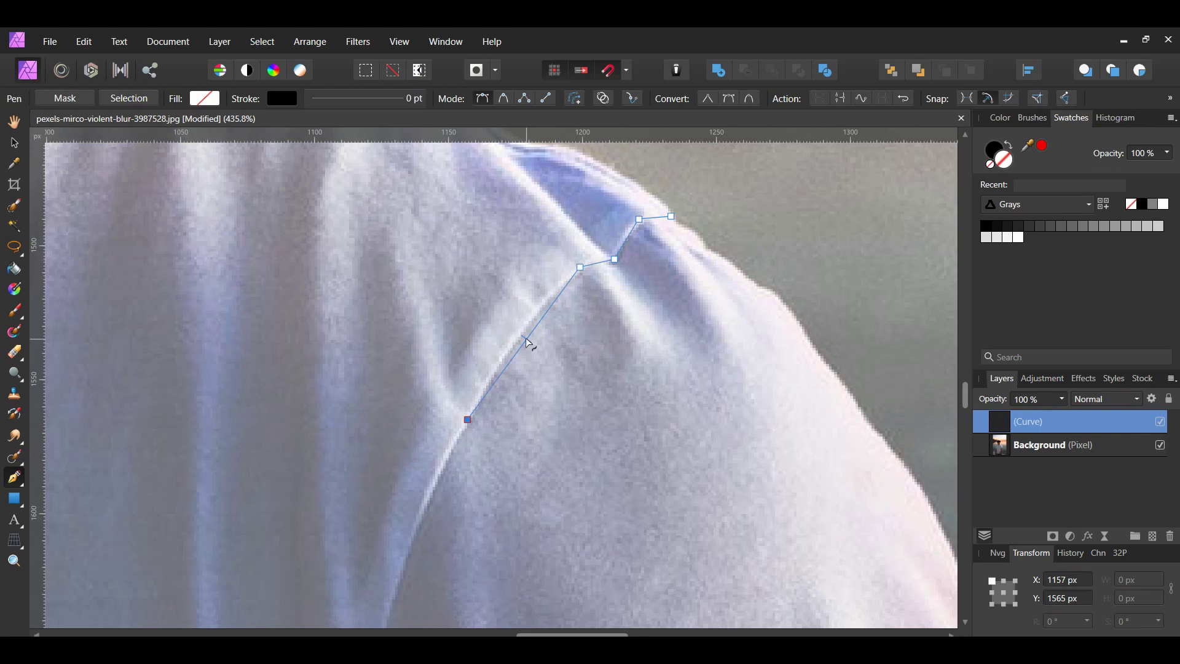
drag(525, 340, 521, 337)
- Extend the path down the middle of the right sleeve's seam with curved segments, as far as the start of the dark fold
scroll(473, 400, down, 3)
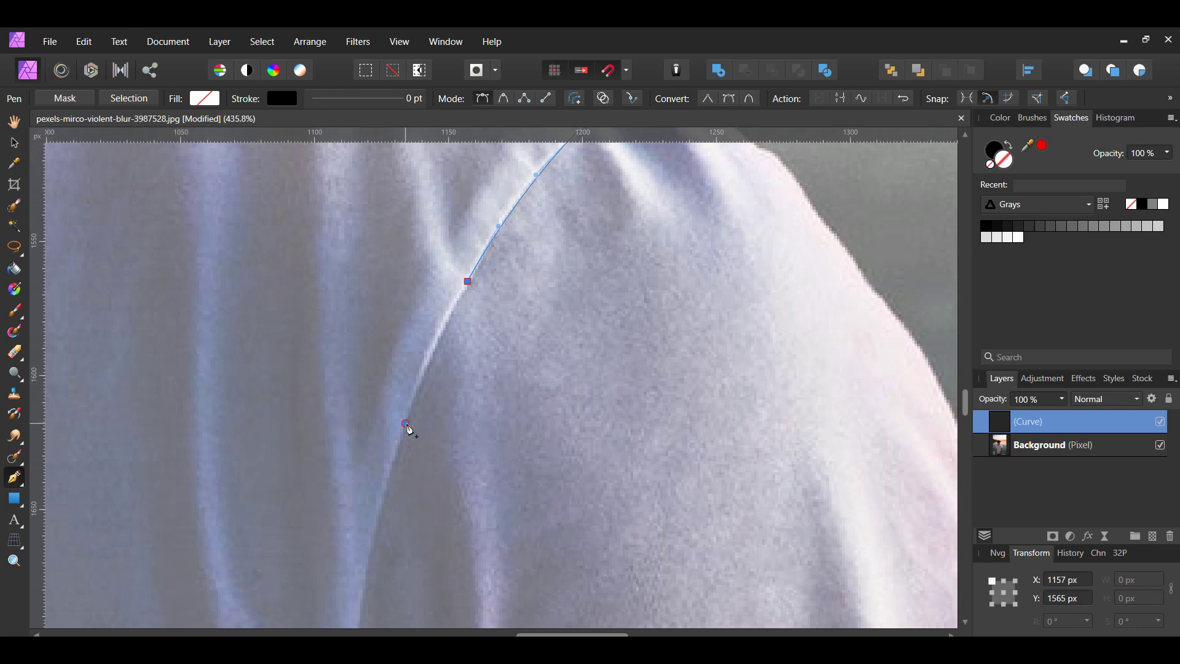
click(407, 423)
scroll(386, 459, down, 4)
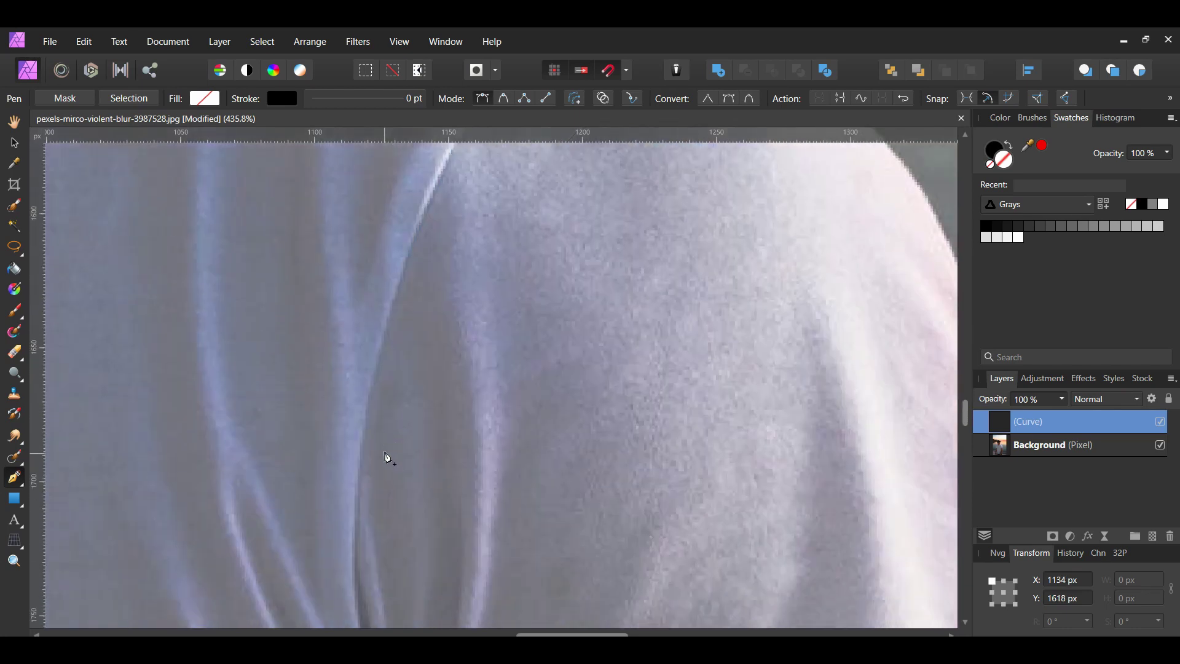
click(365, 410)
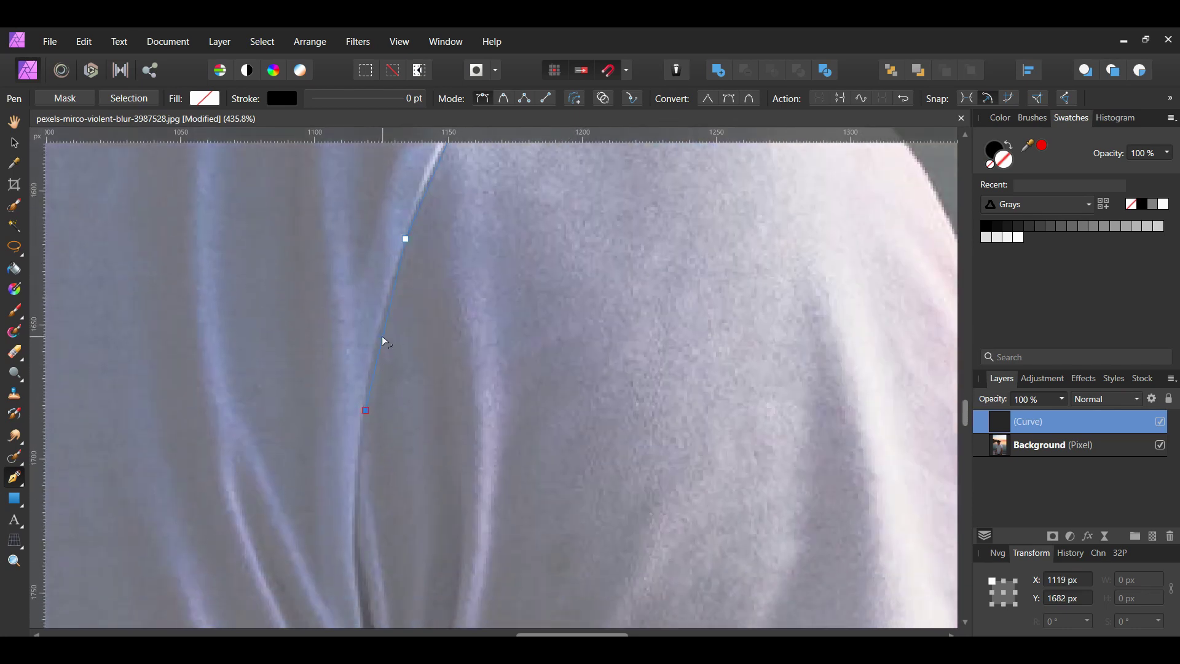
drag(382, 335, 378, 339)
scroll(377, 381, down, 3)
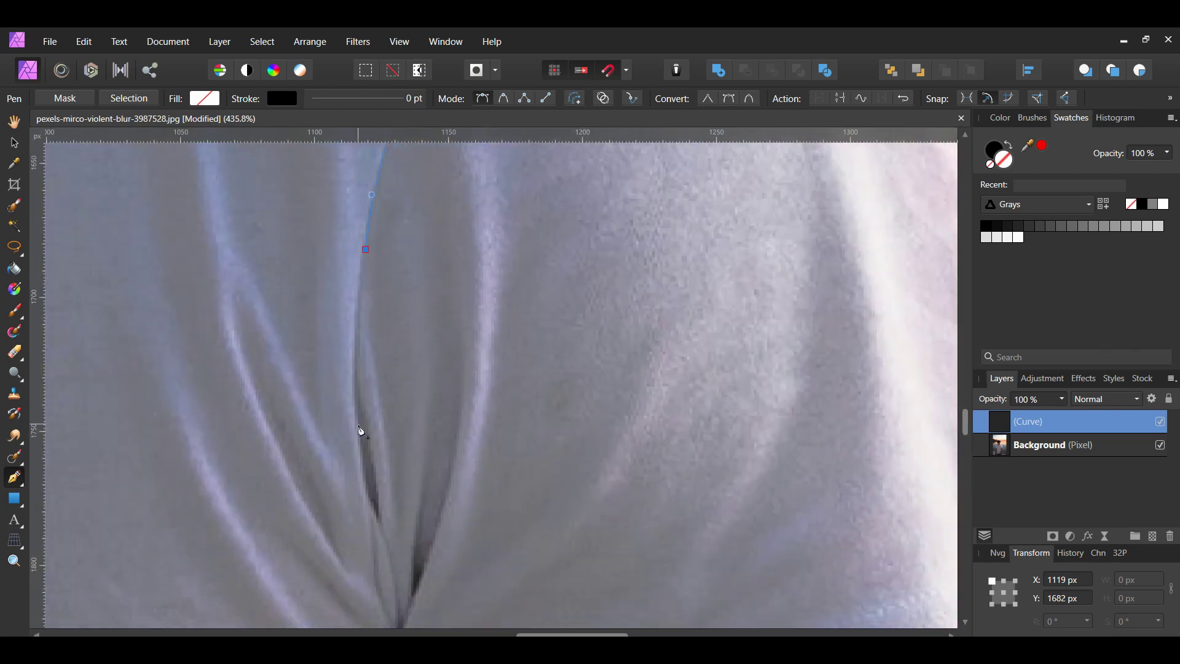
click(358, 424)
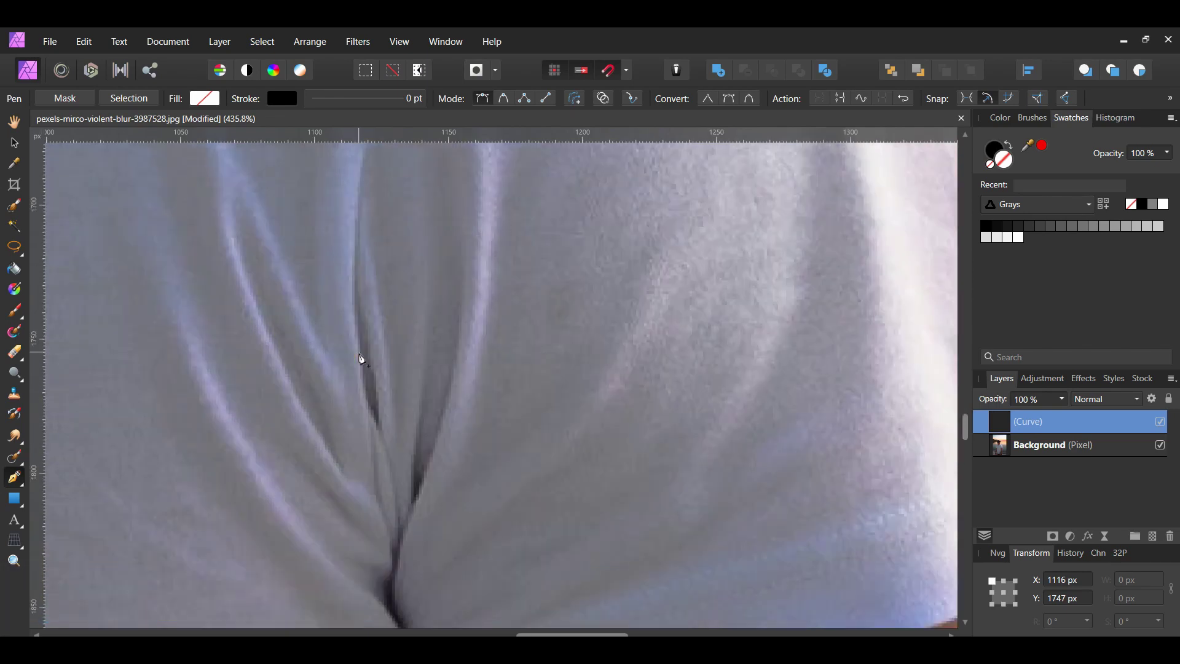
- Continue the path through the armpit folds to the inner corner of the right sleeve's hem
scroll(361, 356, down, 2)
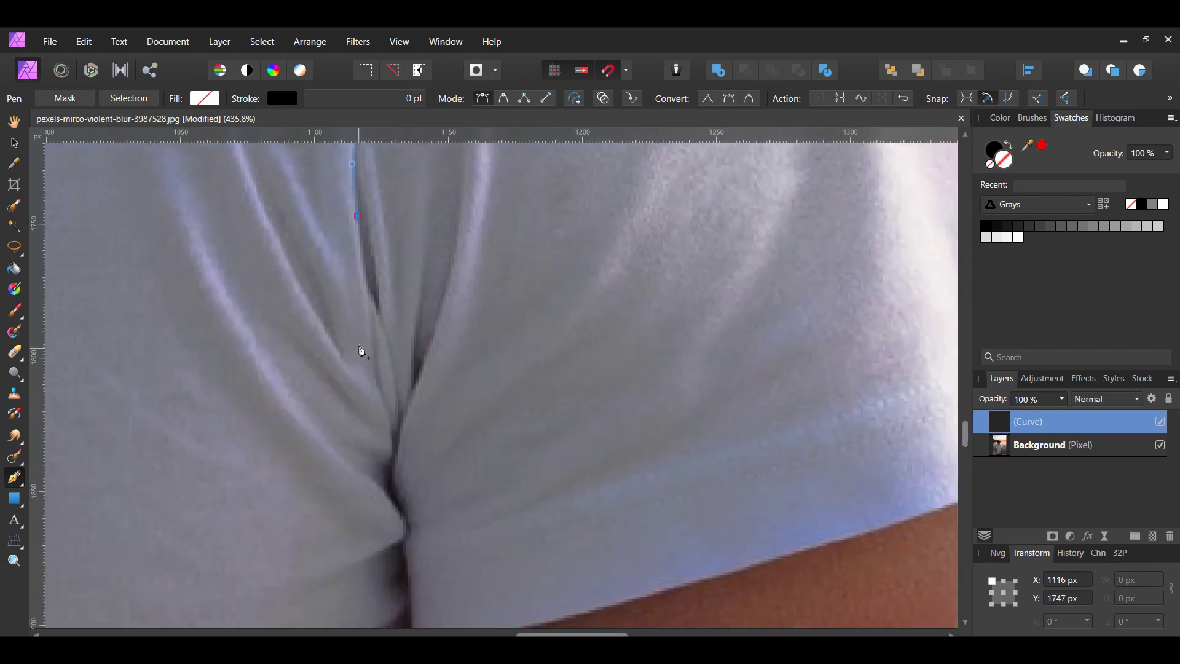
click(371, 293)
drag(390, 353, 392, 362)
drag(398, 427, 395, 436)
drag(396, 489, 416, 553)
- Trace the right sleeve's hem from its inner corner toward the outer edge, bending the segments to match the fabric
scroll(409, 541, down, 2)
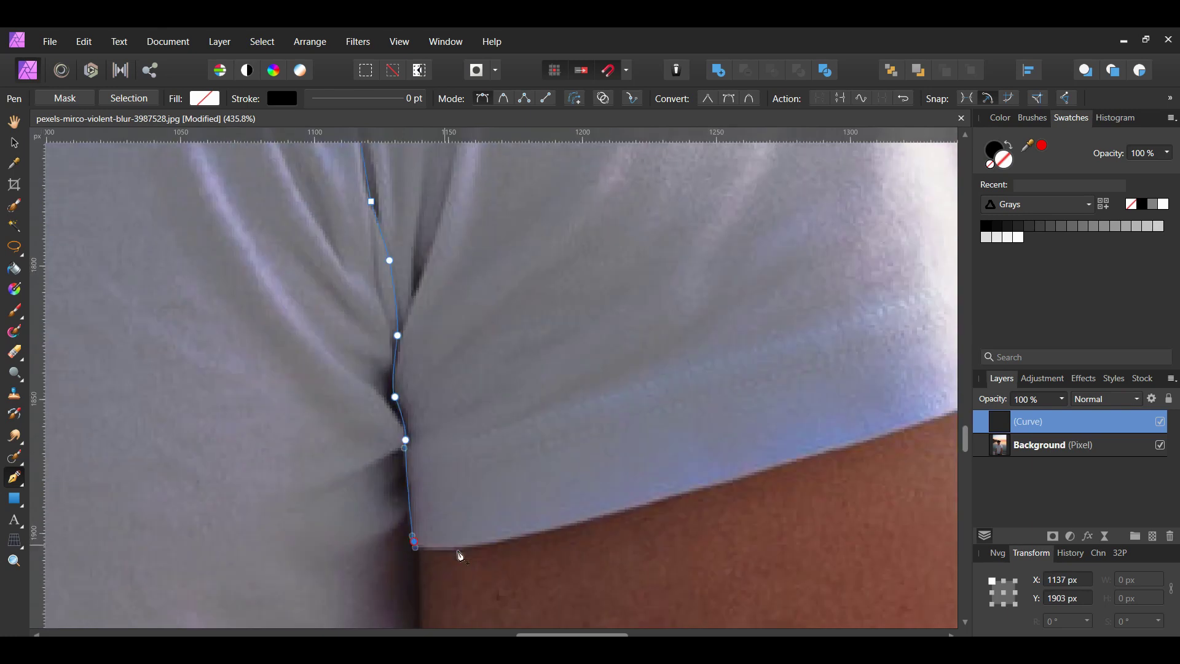
click(497, 538)
click(601, 512)
drag(764, 466, 681, 495)
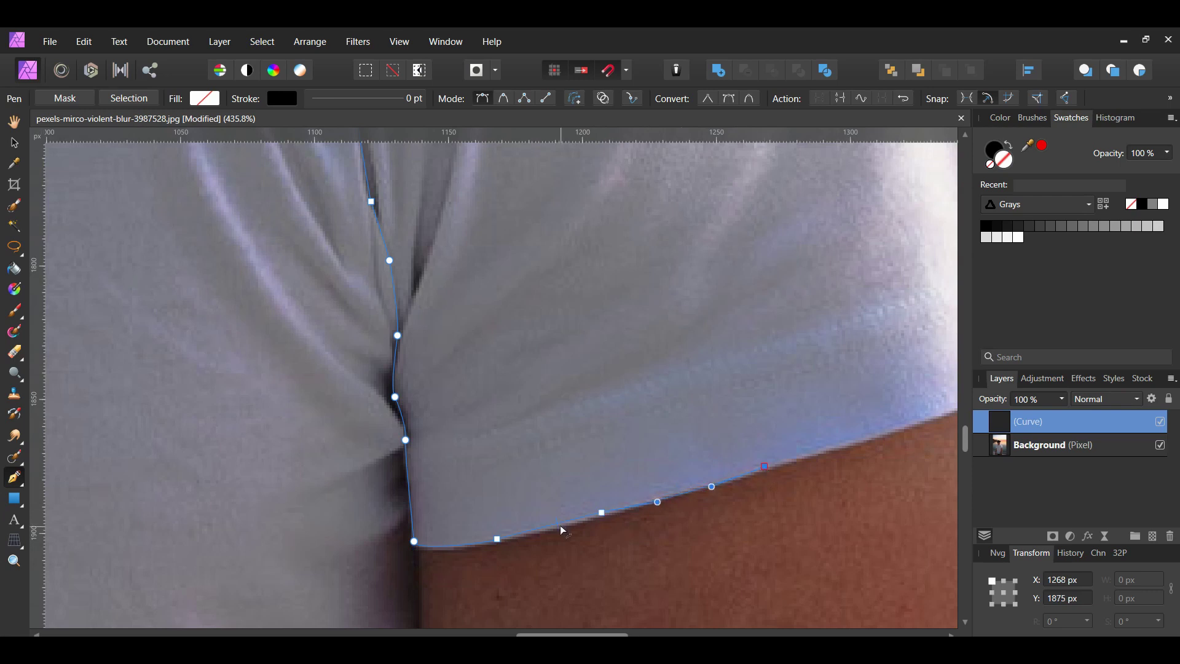
scroll(643, 436, right, 4)
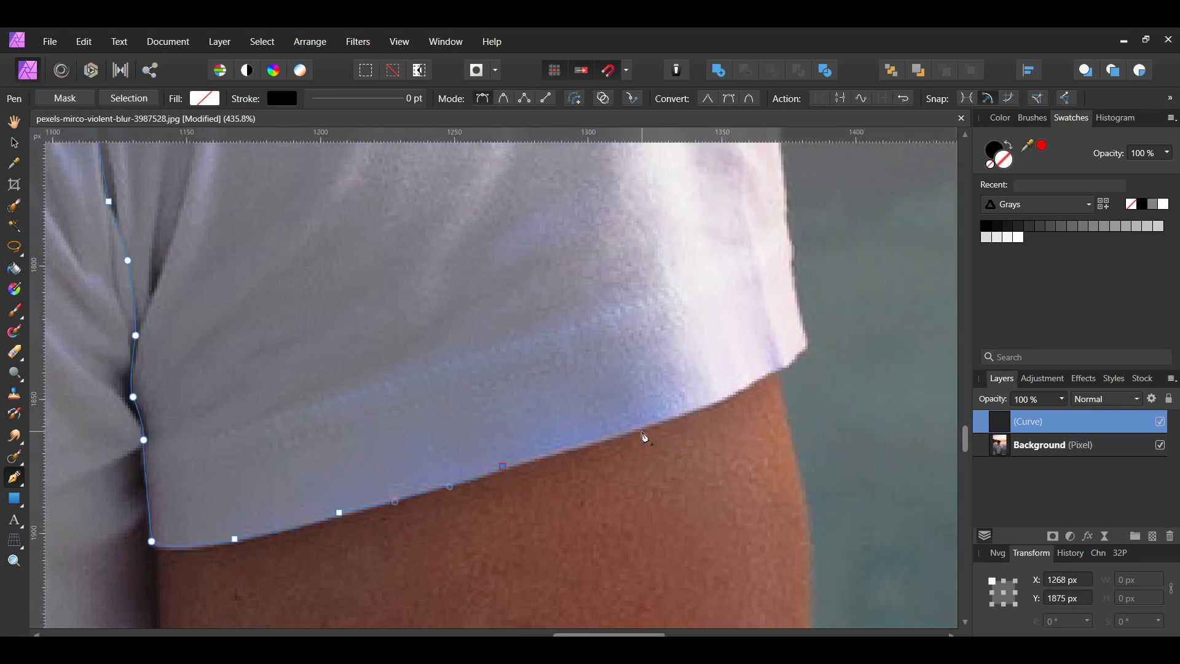
click(661, 419)
click(771, 371)
drag(742, 393, 740, 400)
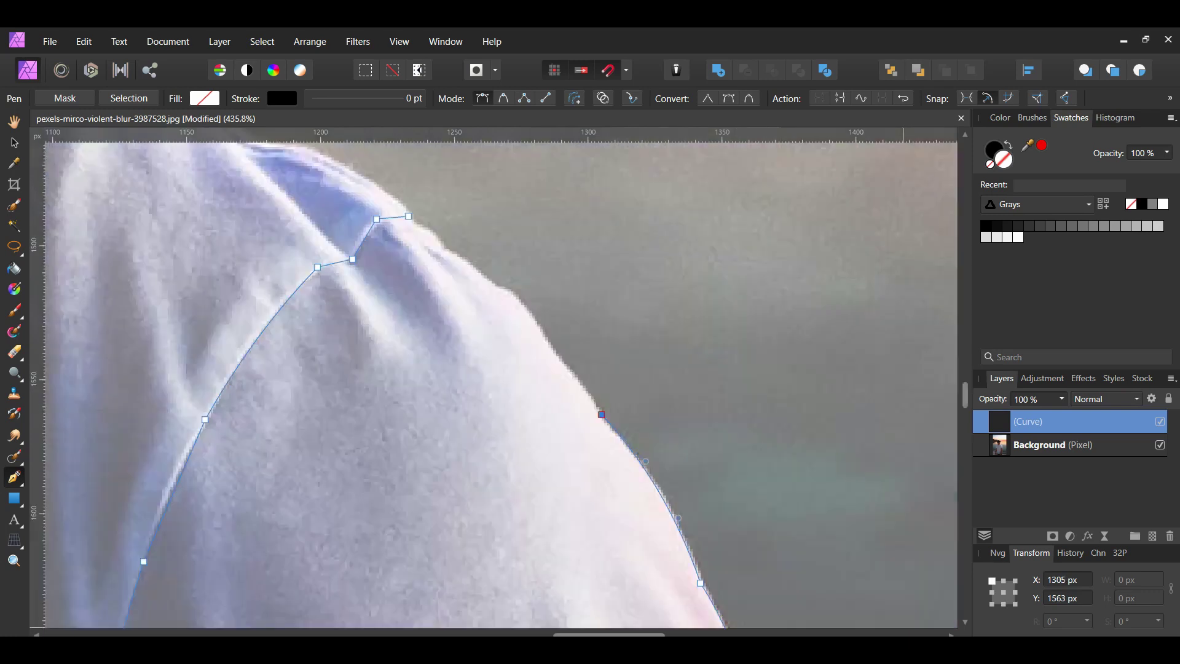
- Trace the outer edge of the right sleeve up to the shoulder and close the path at its starting node
click(556, 354)
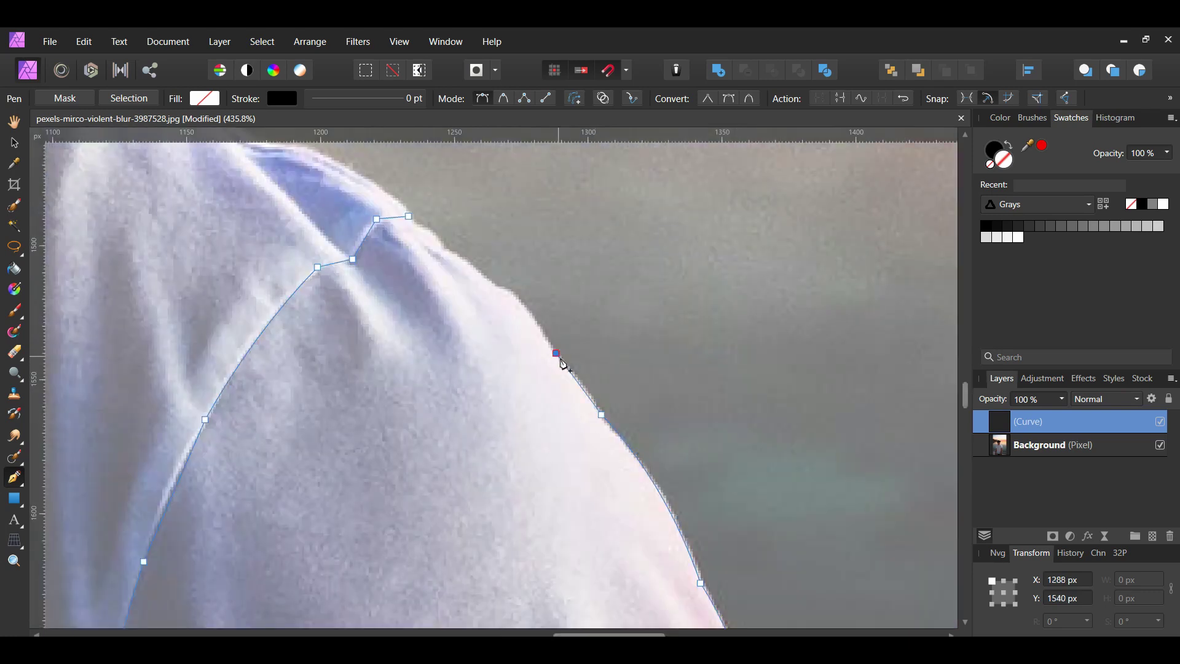
click(497, 288)
drag(520, 312, 517, 300)
click(441, 249)
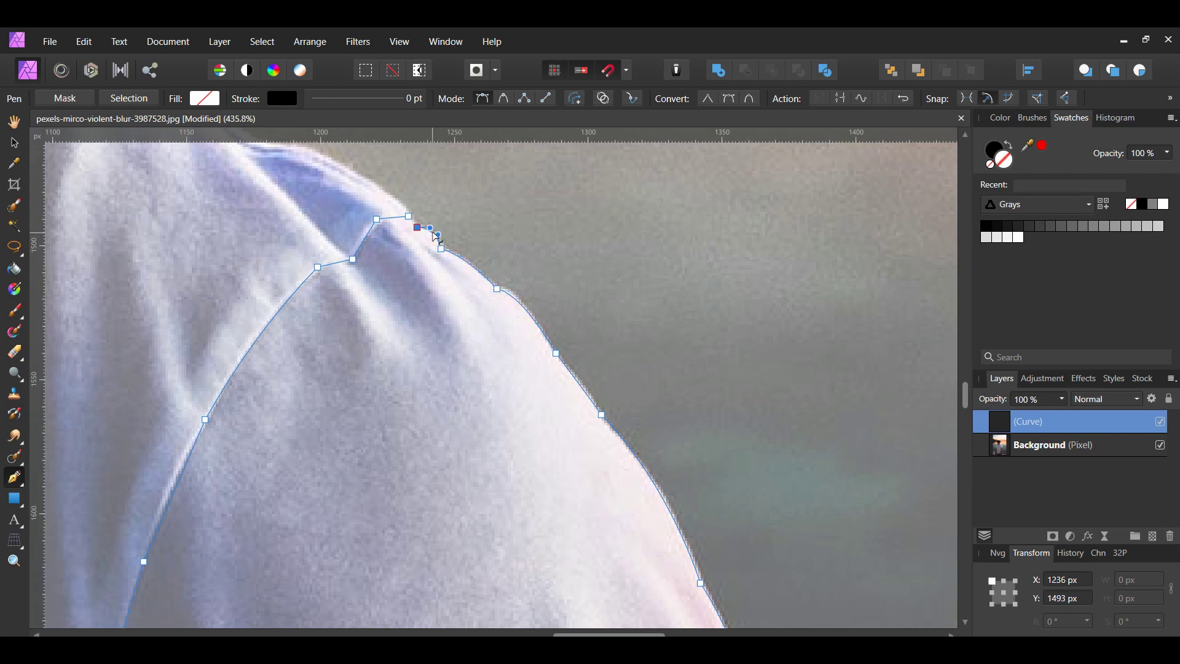
click(410, 218)
- Convert the closed sleeve curve into a pixel selection and save that selection as a spare channel
ctrl+scroll(343, 387, down, 2)
ctrl+scroll(343, 389, down, 3)
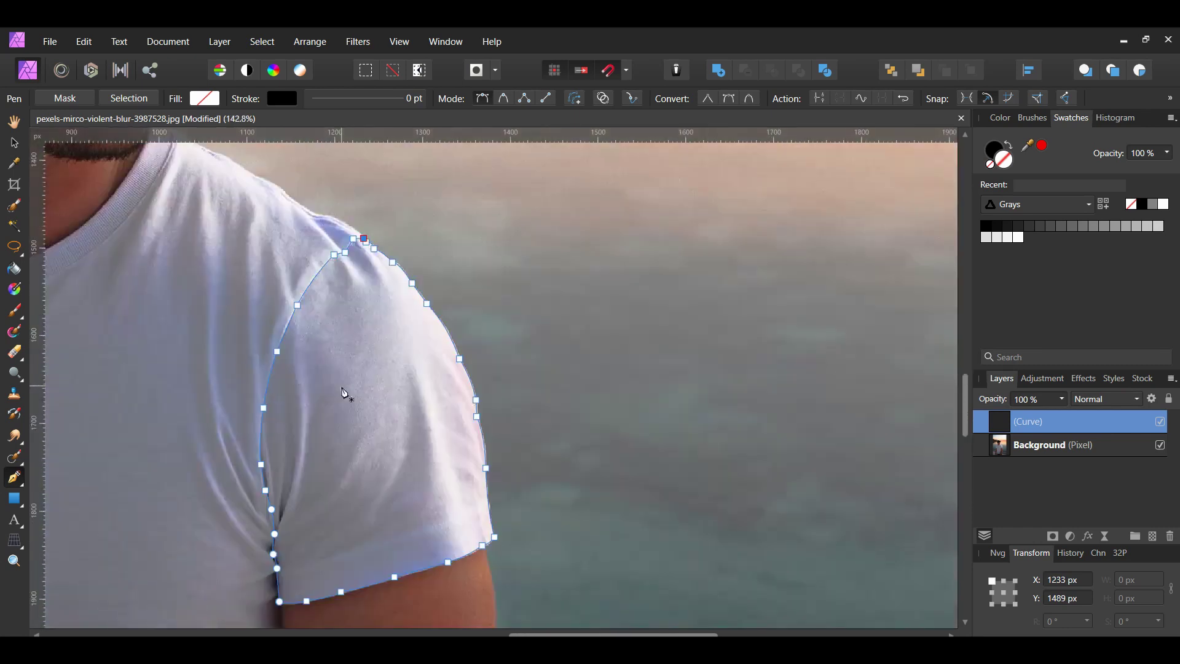
click(134, 100)
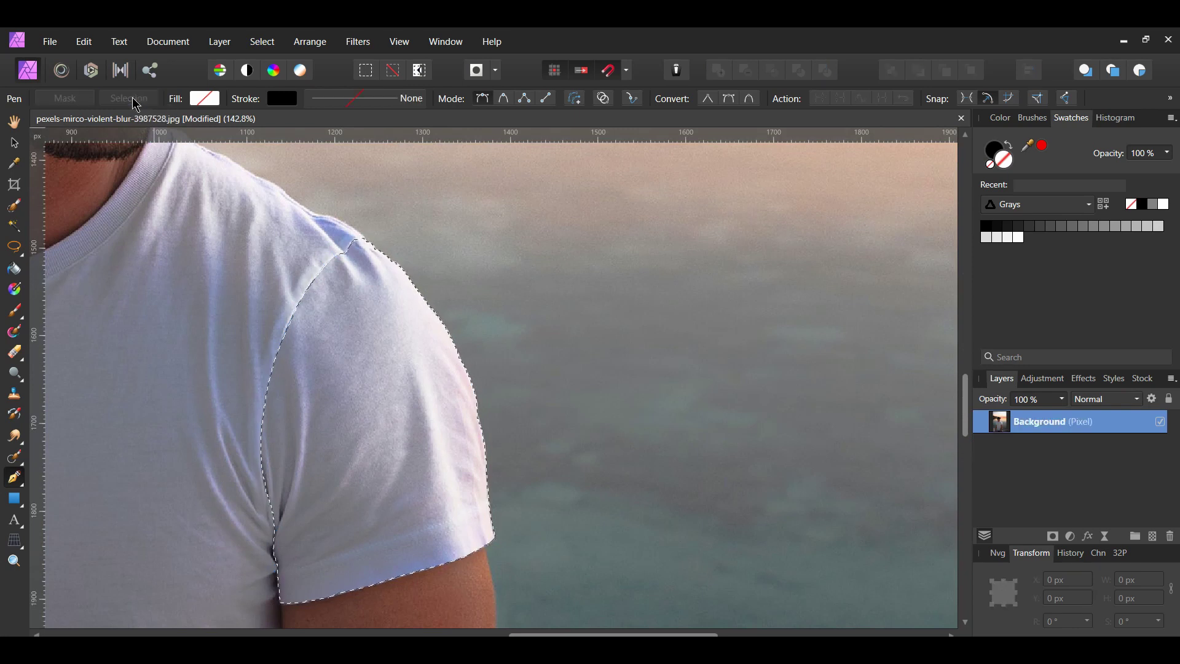
click(1098, 555)
scroll(1097, 562, down, 2)
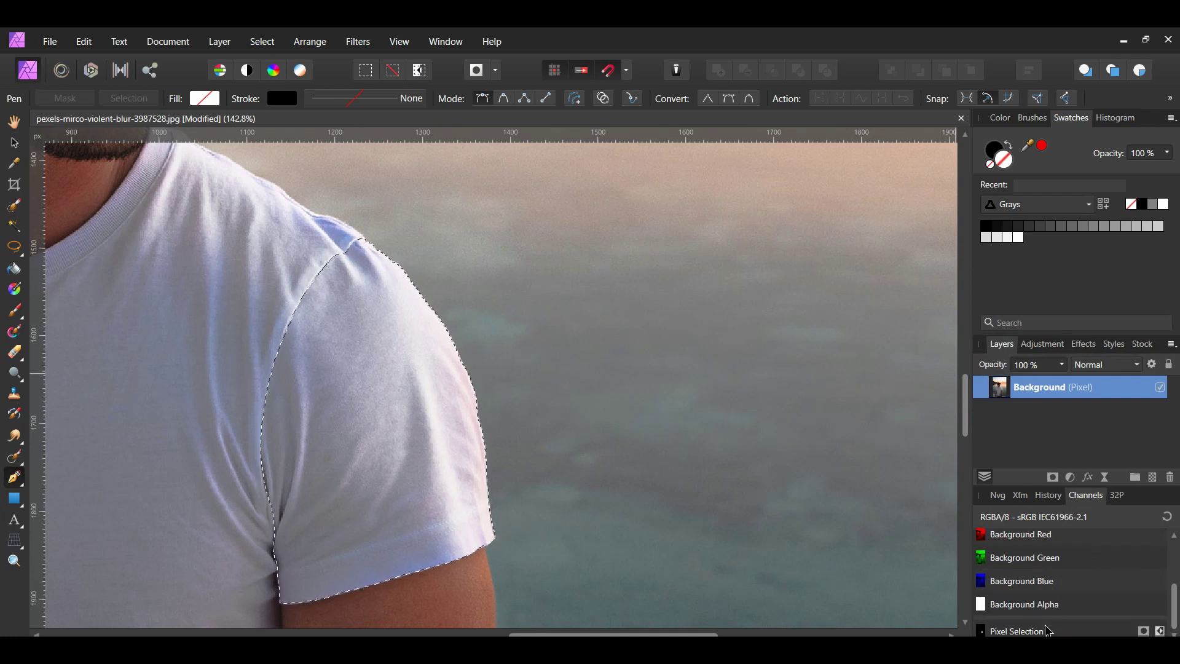
right_click(1008, 626)
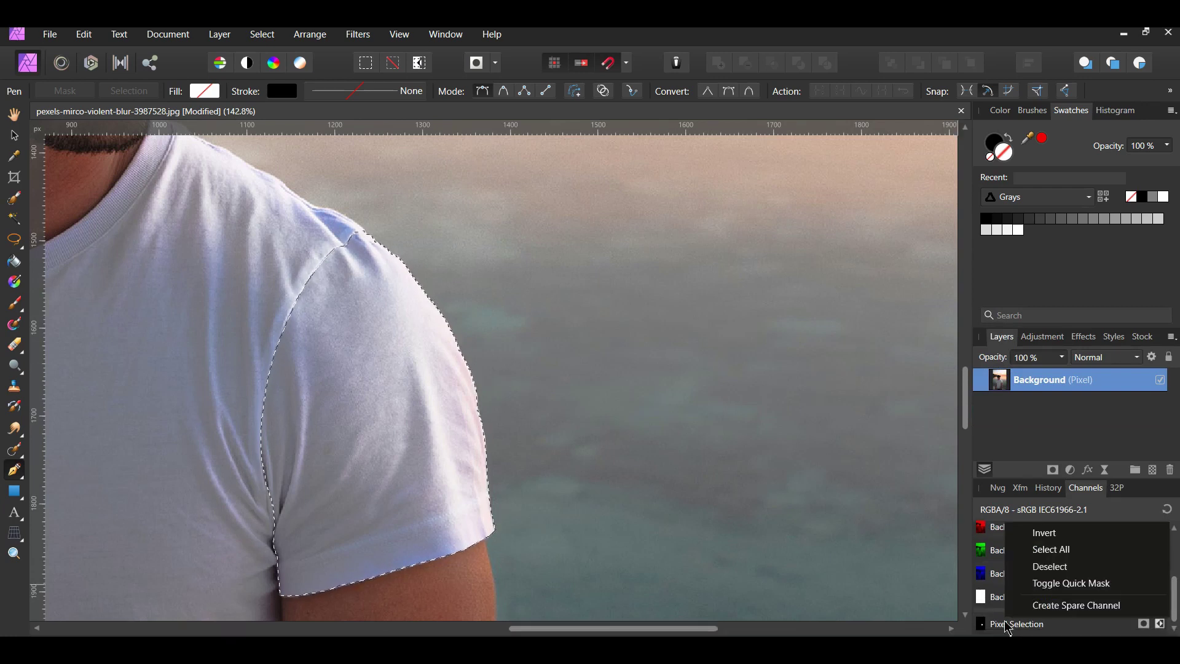
click(1047, 610)
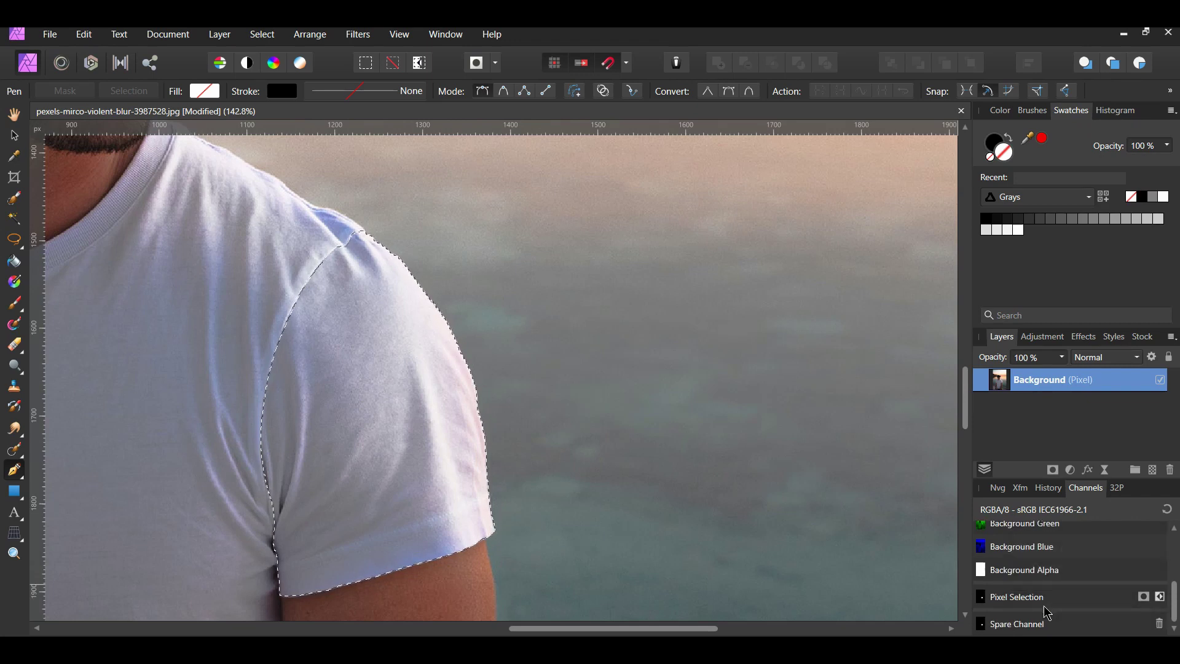
- Rename the new spare channel as Right Sleeve
right_click(1036, 626)
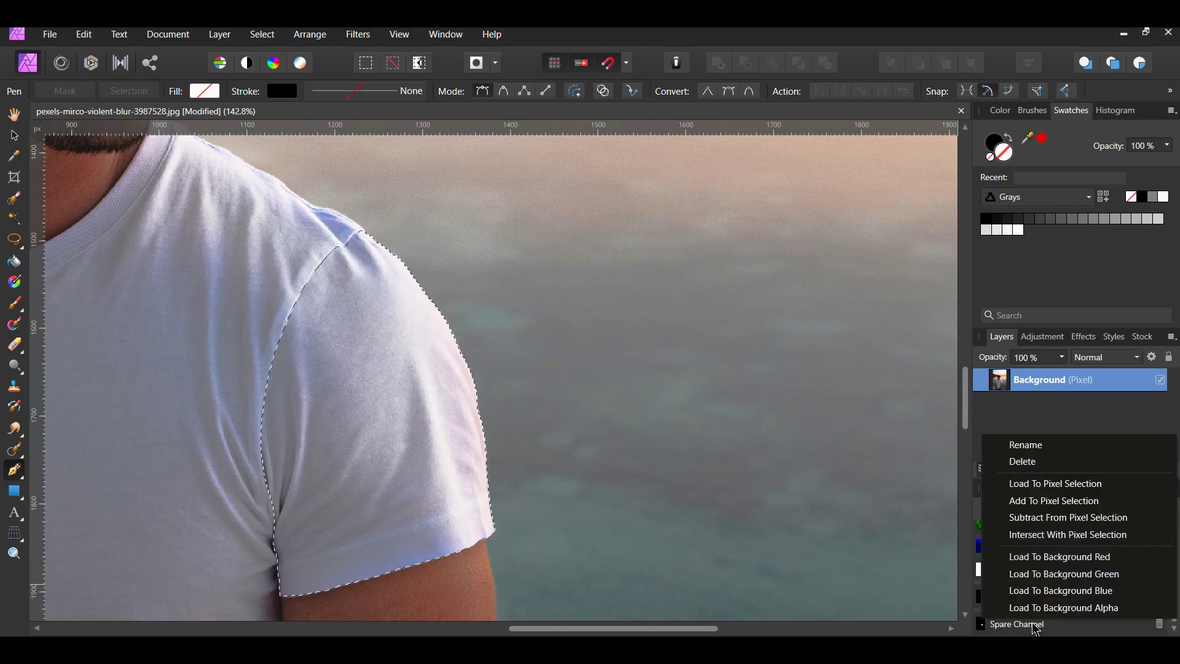
click(997, 450)
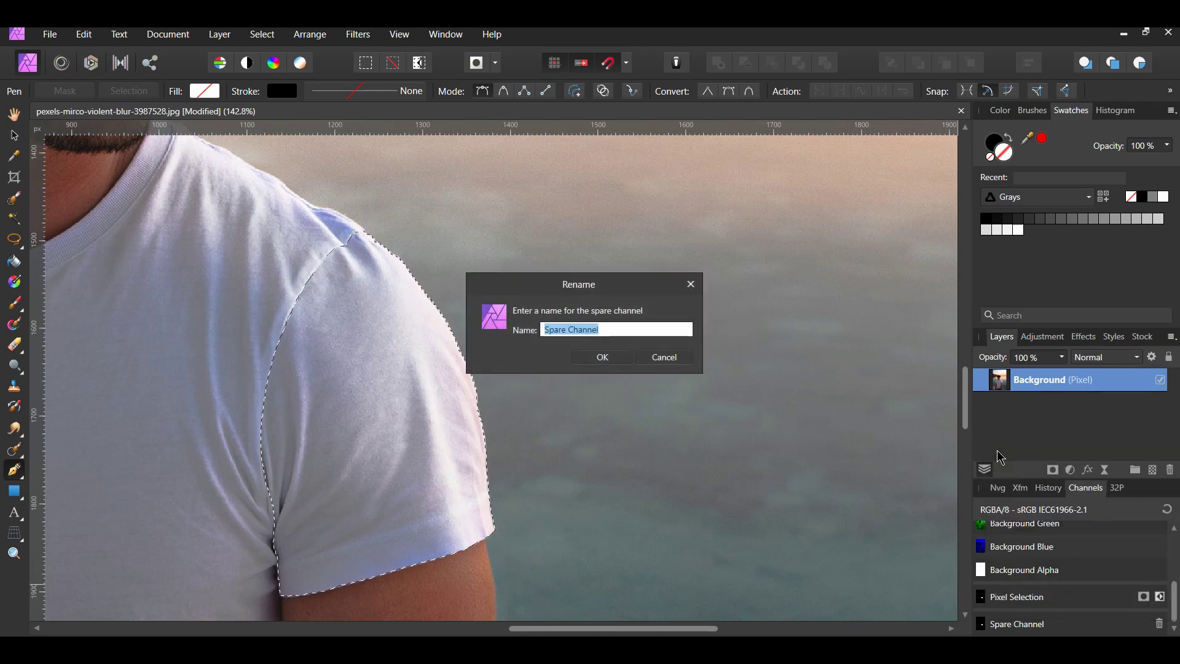
text(Right Sleeve)
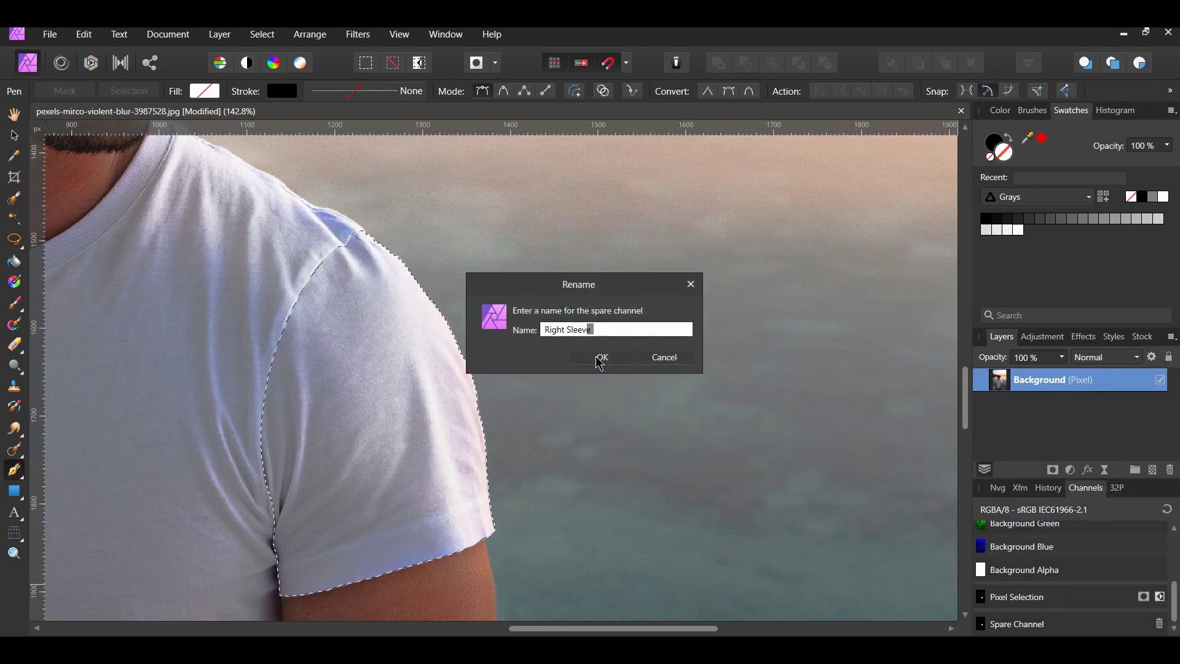
click(599, 359)
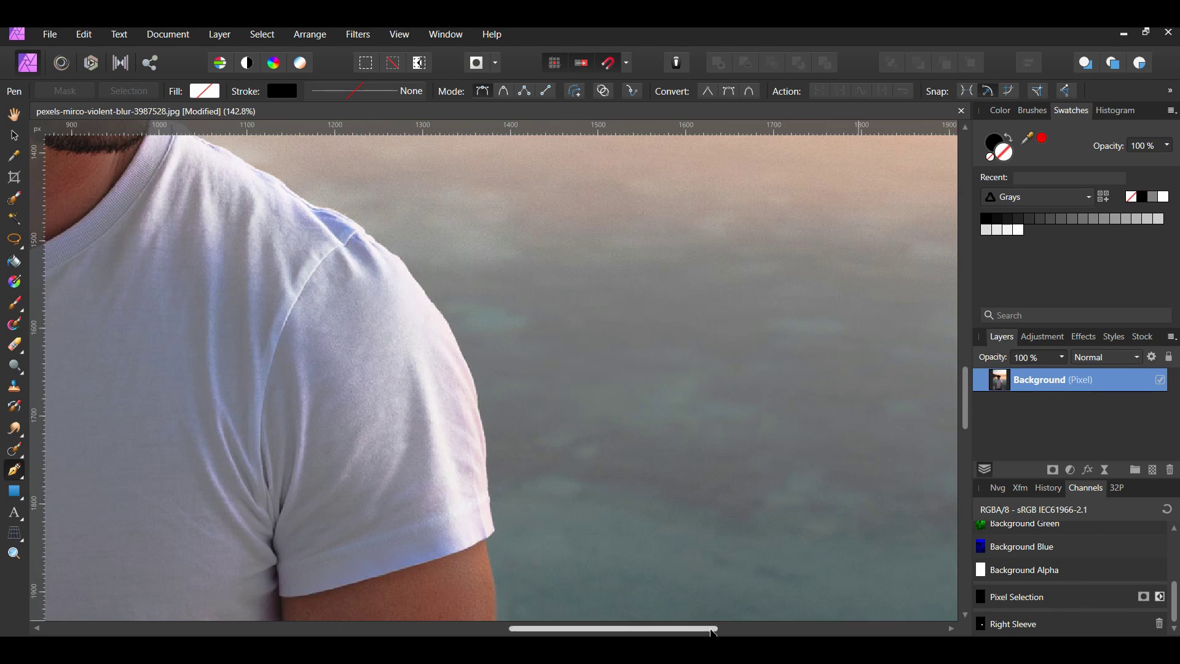
- Start a new Pen path at the shoulder of the image's left sleeve, curving it around the top of the outer edge
drag(715, 628, 502, 630)
scroll(219, 440, up, 1)
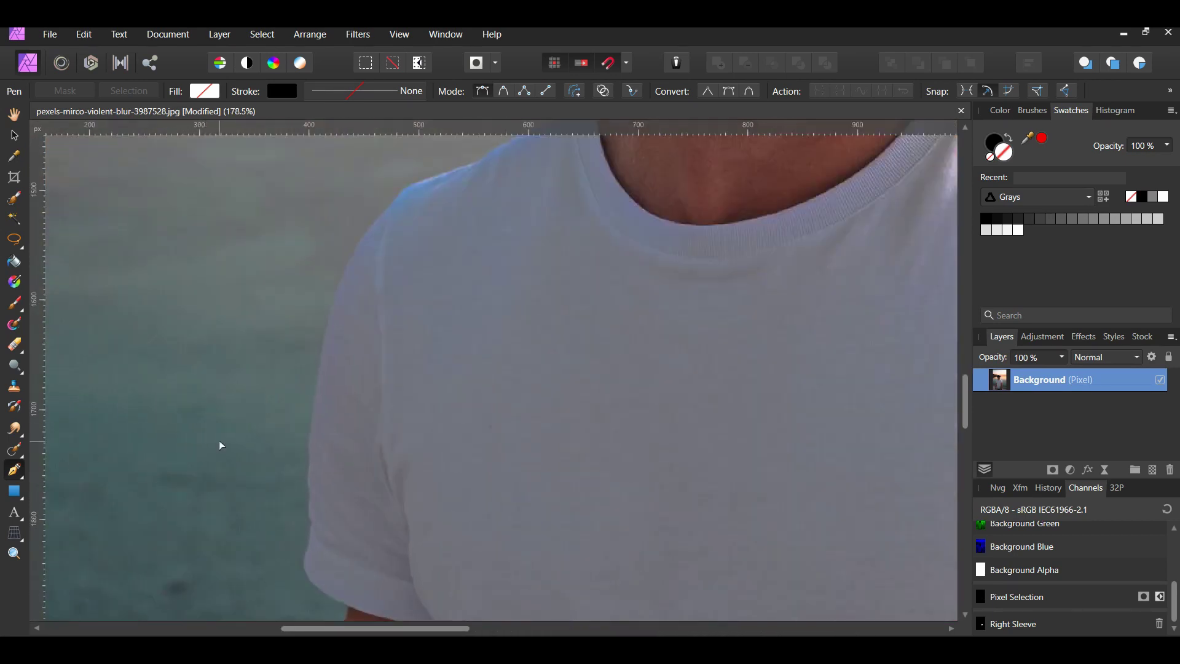
scroll(225, 440, down, 2)
click(418, 234)
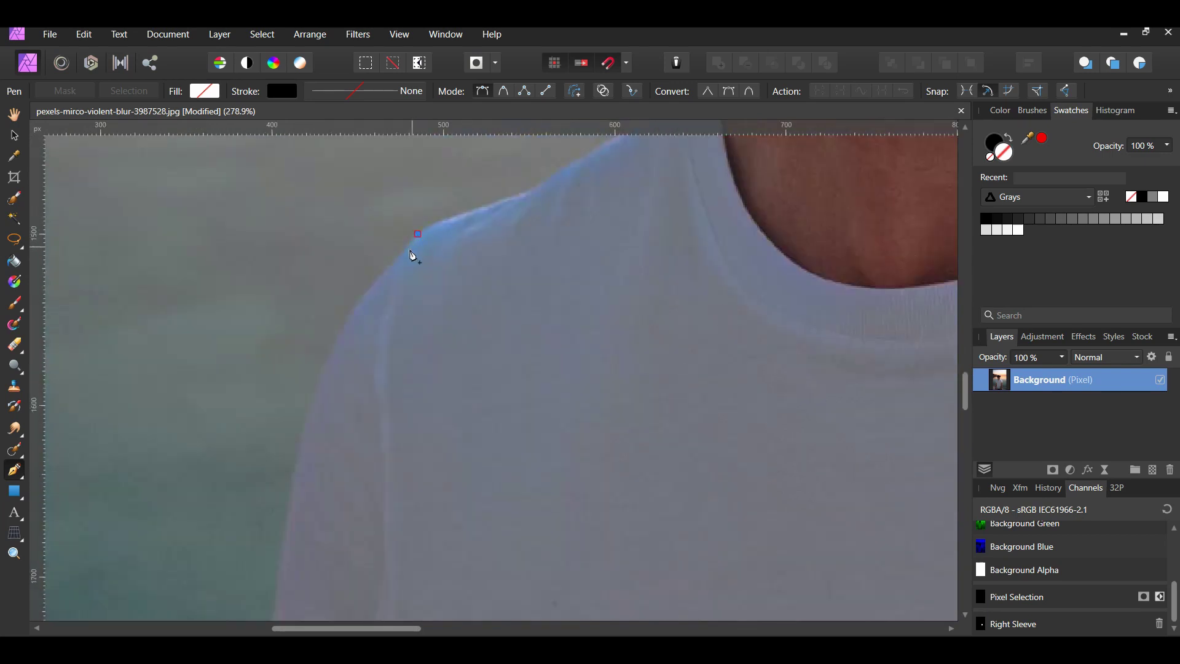
click(392, 266)
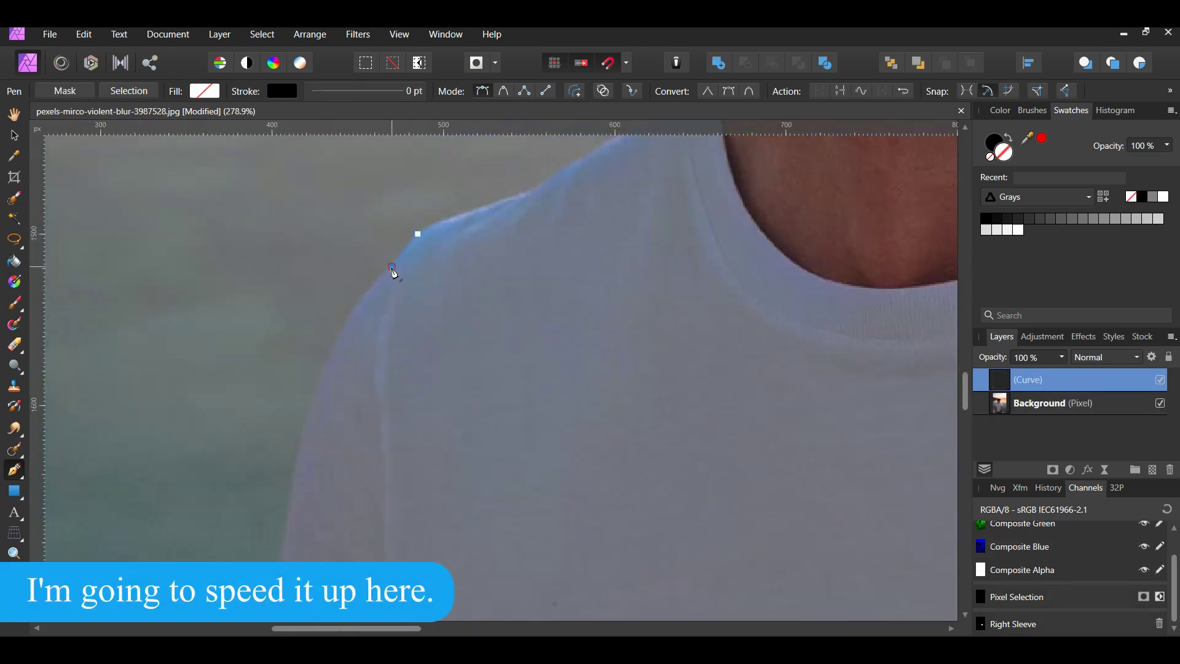
click(351, 315)
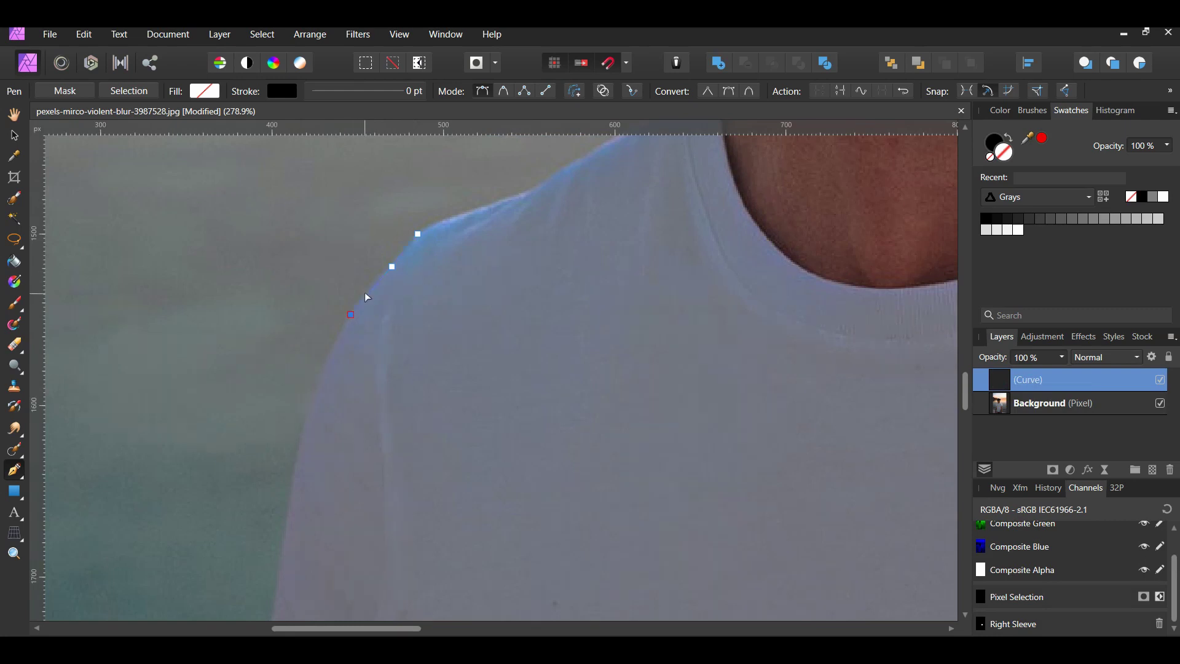
scroll(365, 293, up, 2)
drag(378, 287, 374, 286)
- Extend the path down the left sleeve's outer edge to about mid-sleeve, bending segments to follow the fabric
scroll(361, 349, down, 2)
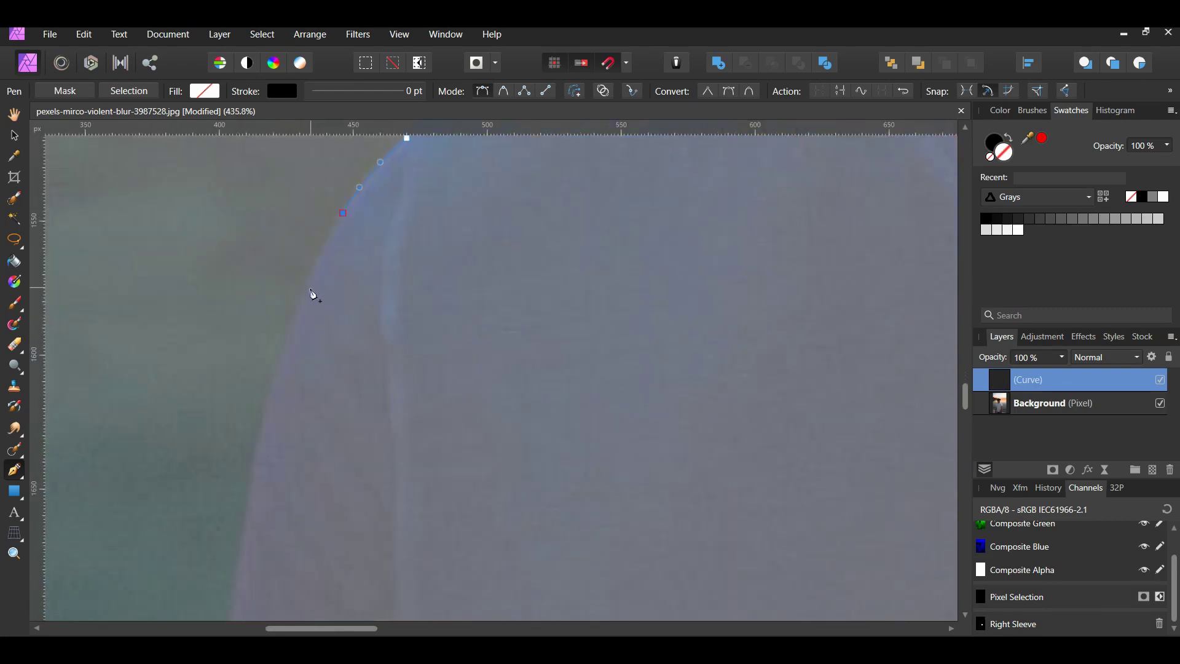
click(279, 363)
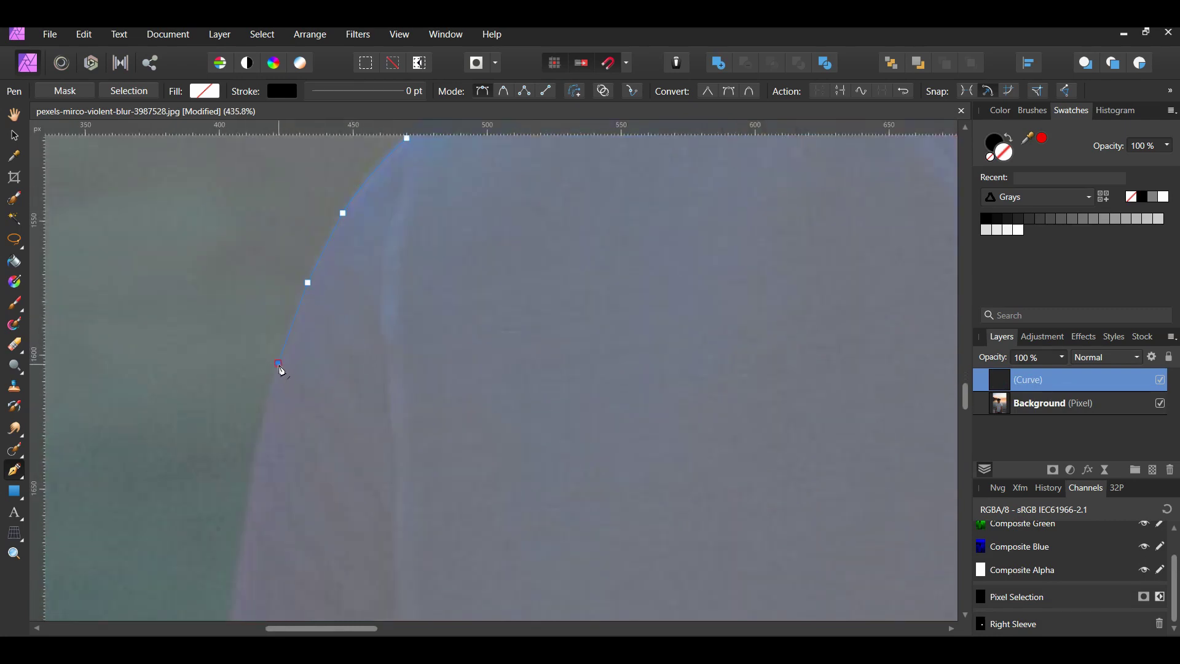
click(257, 452)
drag(268, 411, 269, 415)
scroll(277, 424, down, 2)
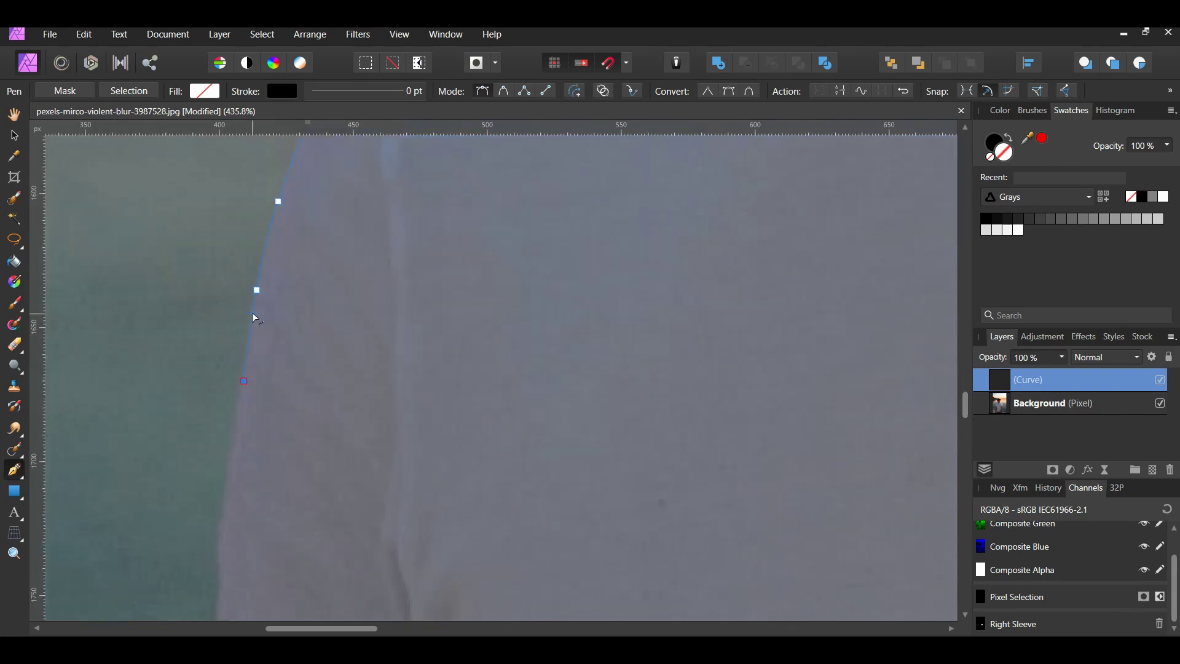
scroll(227, 424, down, 1)
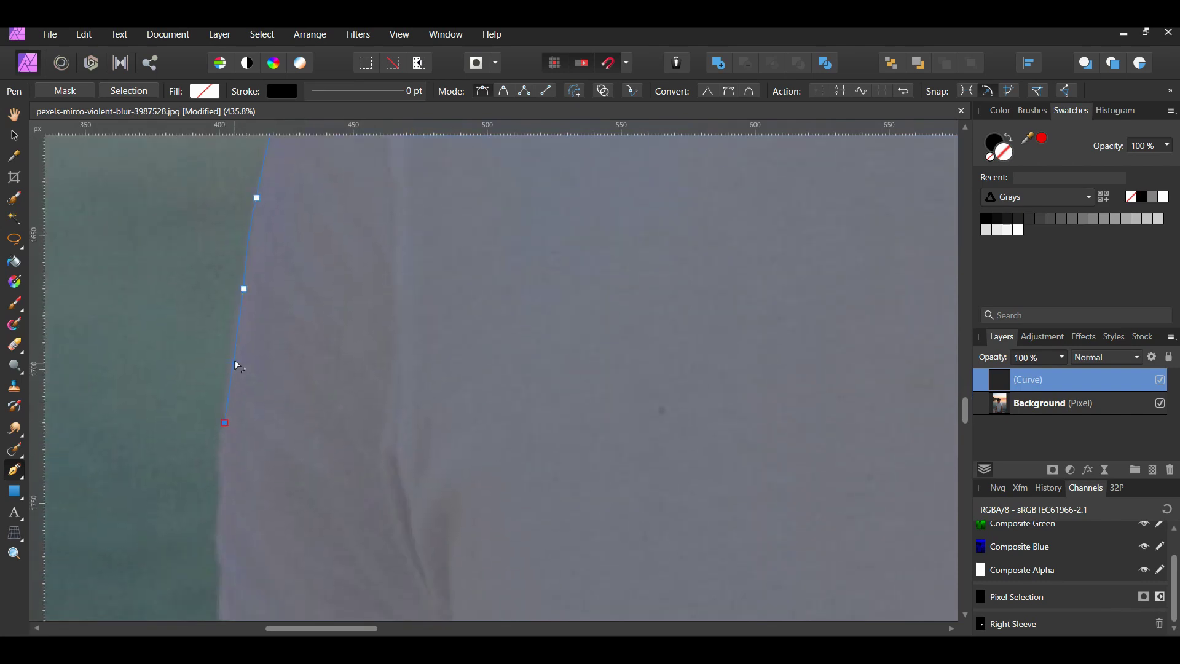
scroll(229, 363, down, 1)
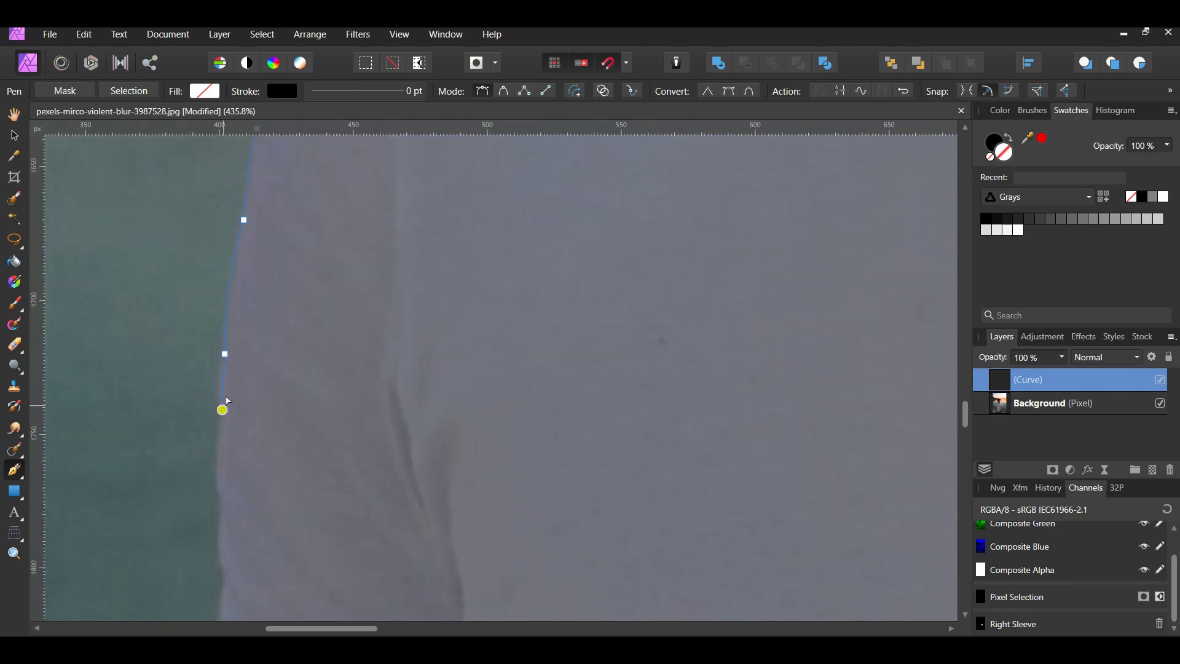
click(223, 408)
- Trace the lower part of the left sleeve's outer edge down to the rounded corner of the hem
scroll(216, 385, up, 1)
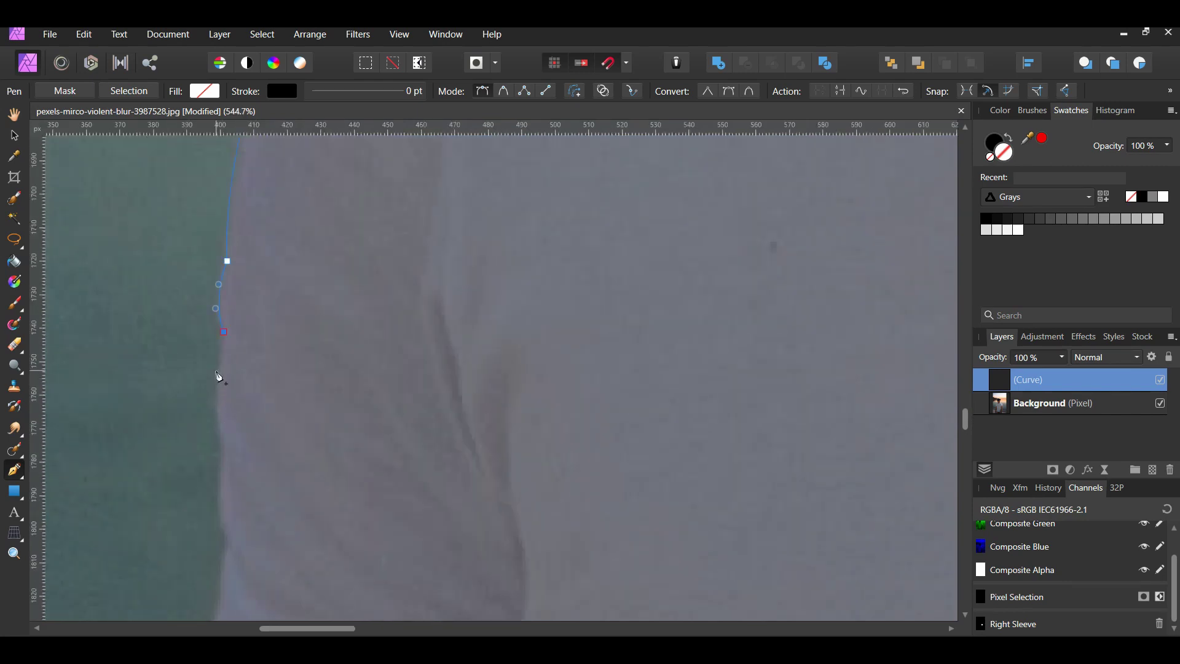
click(216, 401)
click(224, 525)
scroll(220, 495, down, 3)
click(231, 381)
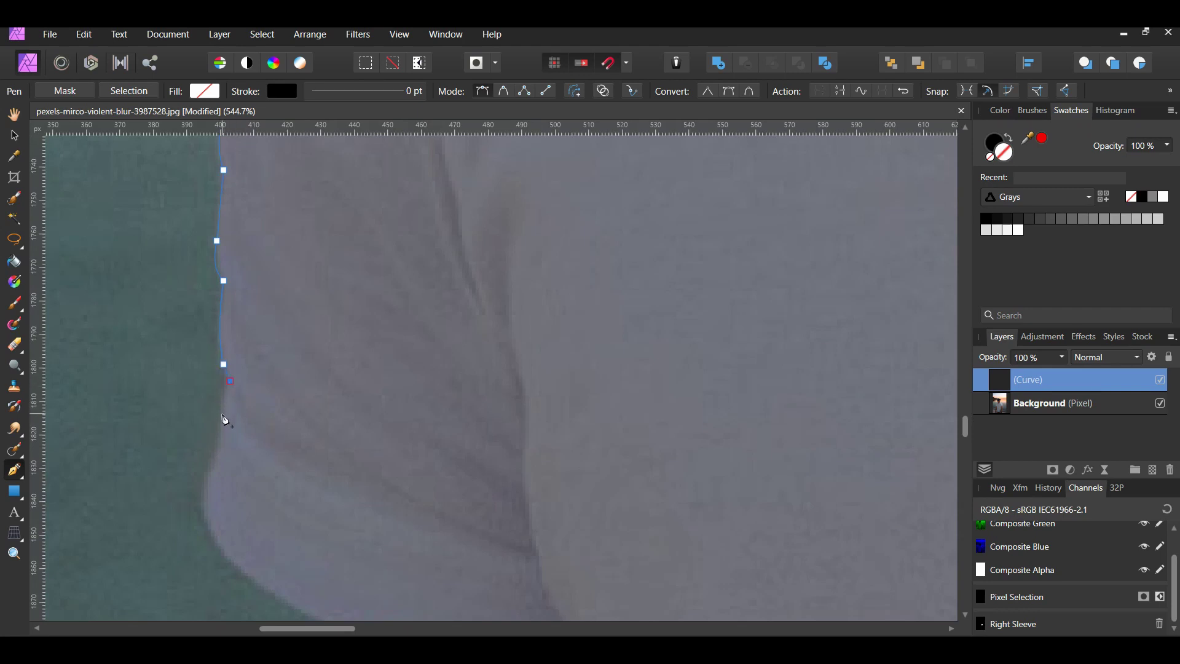
click(217, 456)
drag(205, 506, 204, 482)
- Trace the left sleeve's hem from the rounded outer corner across the arm to the shirt body
scroll(206, 488, down, 5)
click(268, 451)
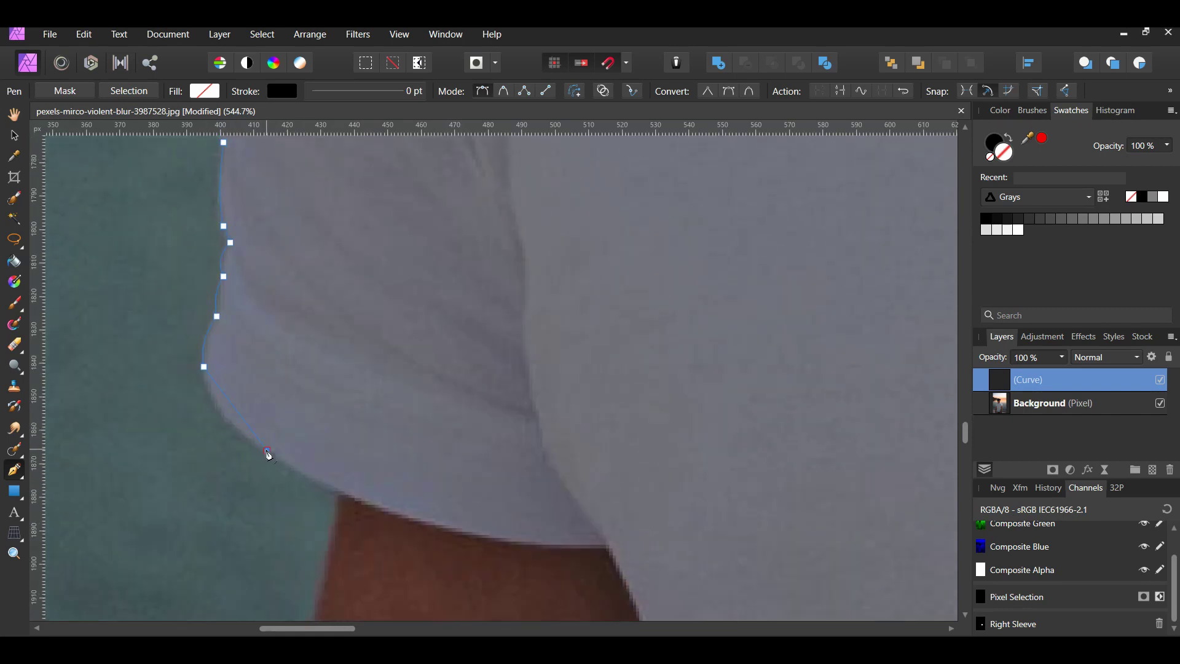
click(347, 493)
click(501, 541)
click(564, 544)
click(608, 545)
- Trace the left sleeve's inner edge from the hem up past the armpit and along the seam towards the shoulder
click(572, 493)
click(544, 454)
click(541, 417)
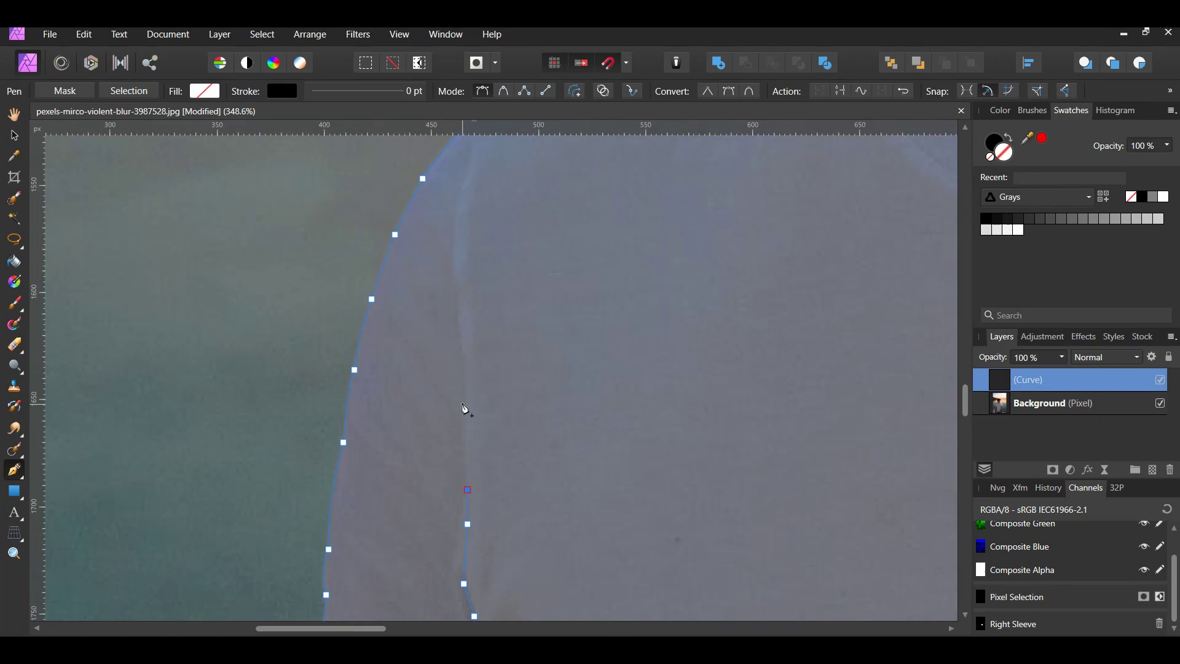
click(464, 389)
click(456, 301)
scroll(458, 303, up, 1)
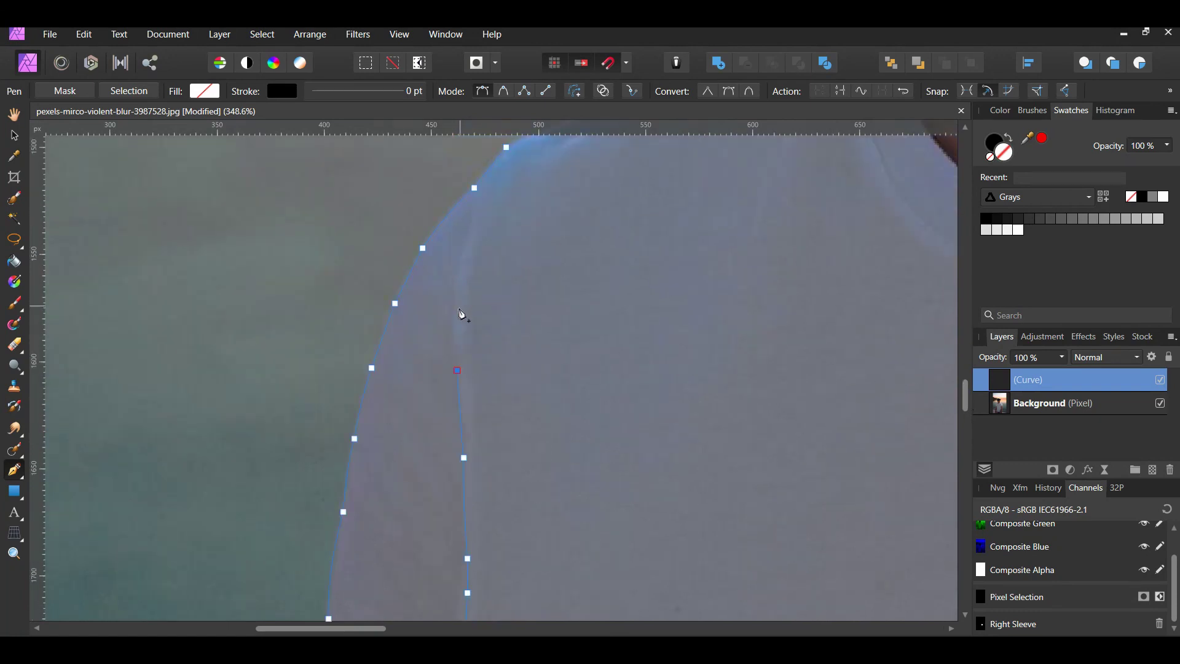
- Trace the upper end of the left sleeve's seam, bending segments to fit, and close the path at its starting node on the shoulder
click(456, 315)
drag(457, 328, 454, 330)
ctrl+scroll(469, 240, up, 3)
scroll(471, 235, up, 2)
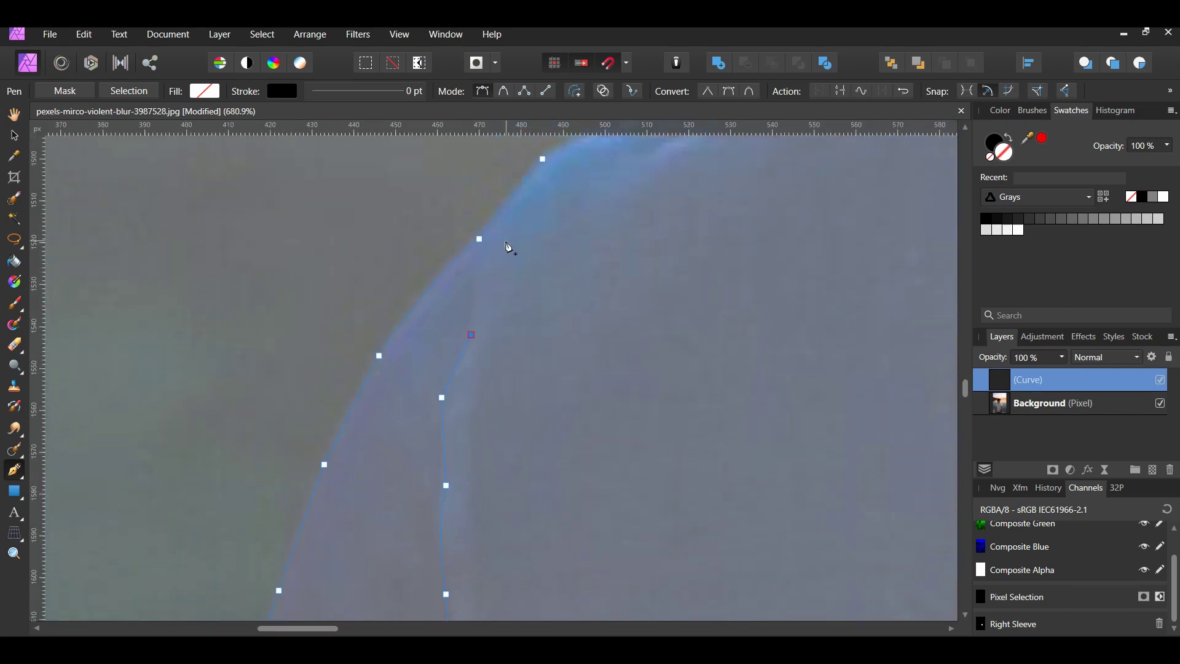
click(492, 235)
drag(482, 282, 473, 282)
click(543, 158)
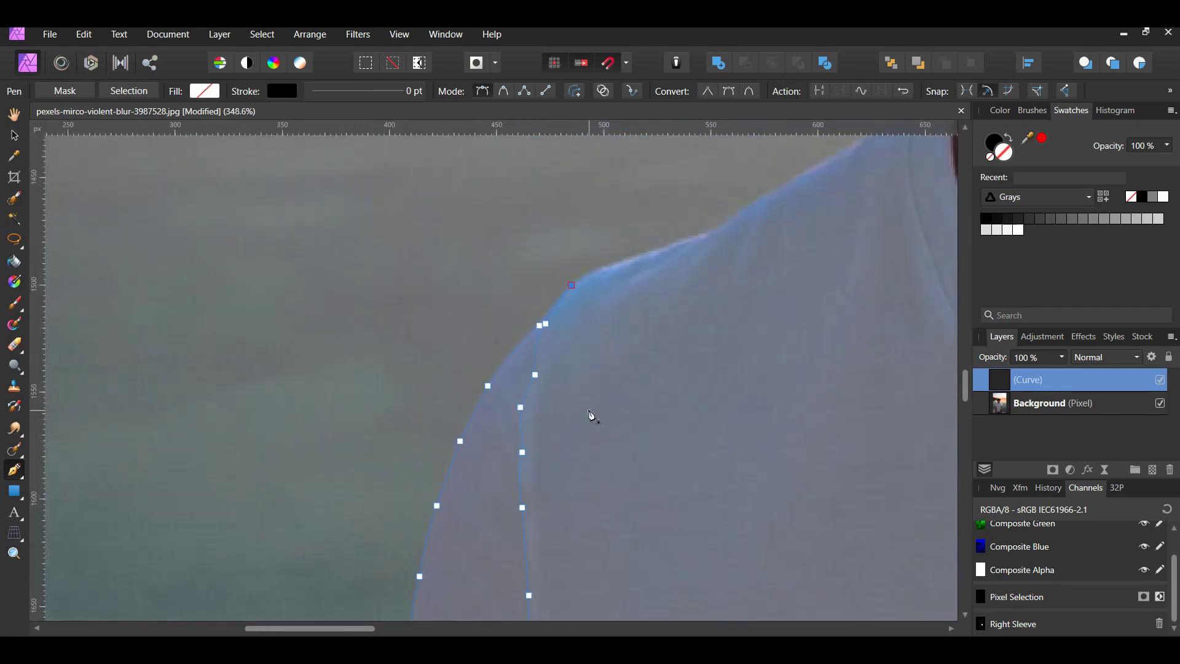
- Convert the closed left sleeve path to a selection and create a spare channel from the pixel selection
scroll(602, 416, down, 4)
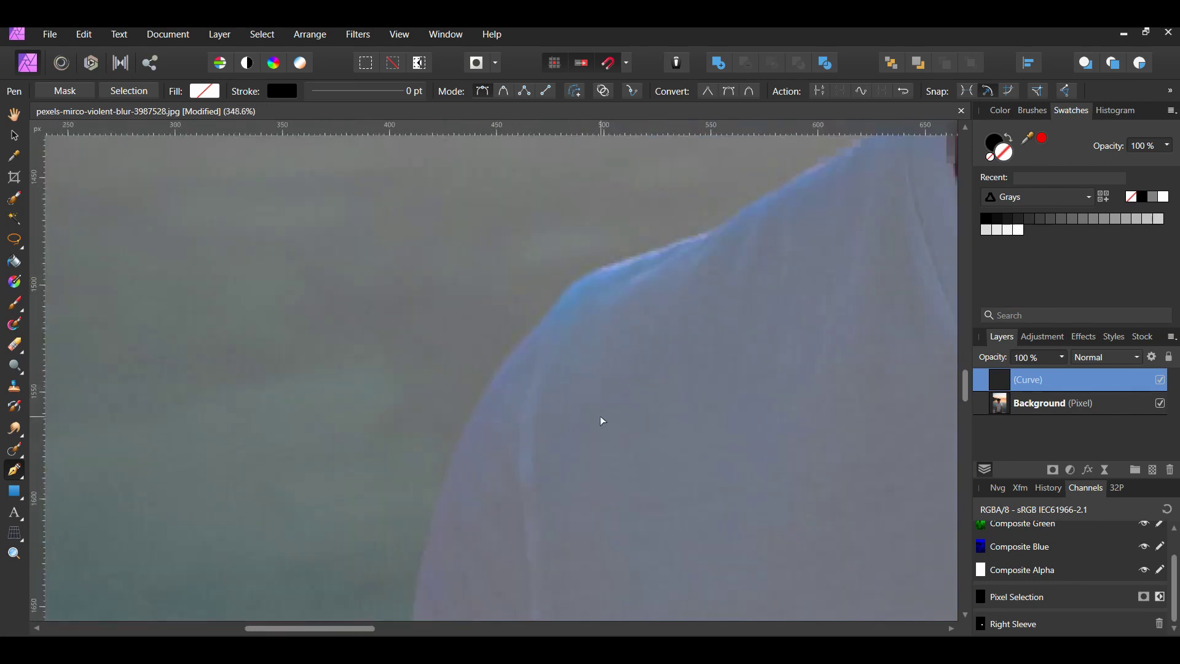
scroll(592, 417, down, 3)
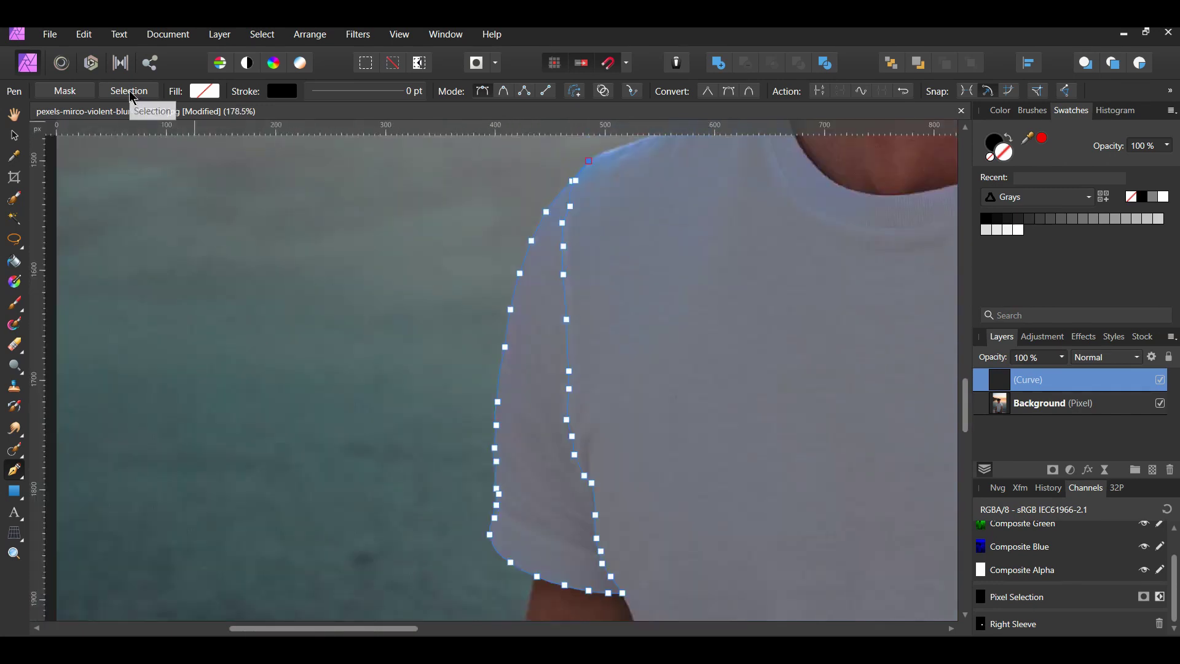
click(130, 91)
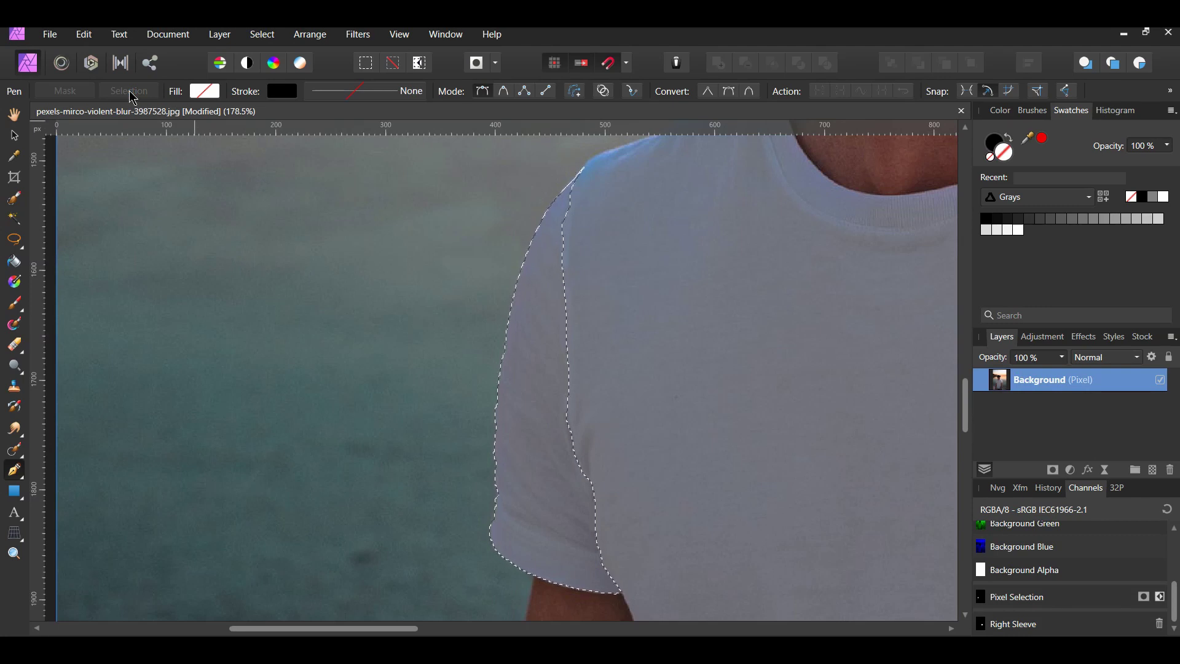
right_click(1019, 602)
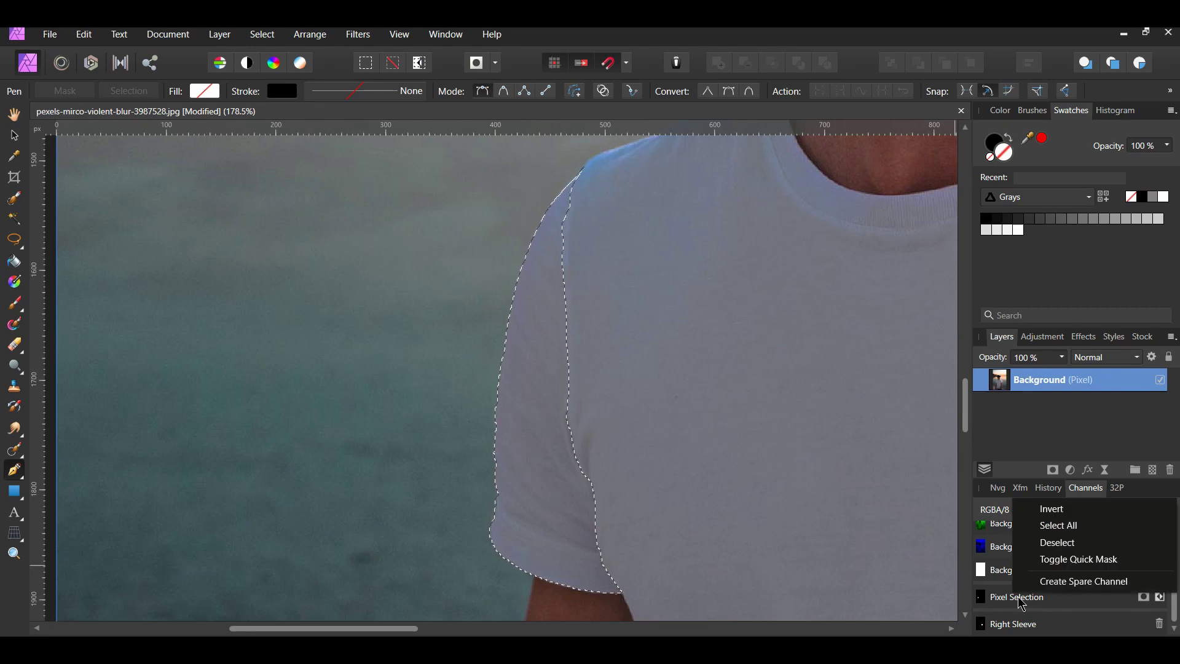
click(1042, 583)
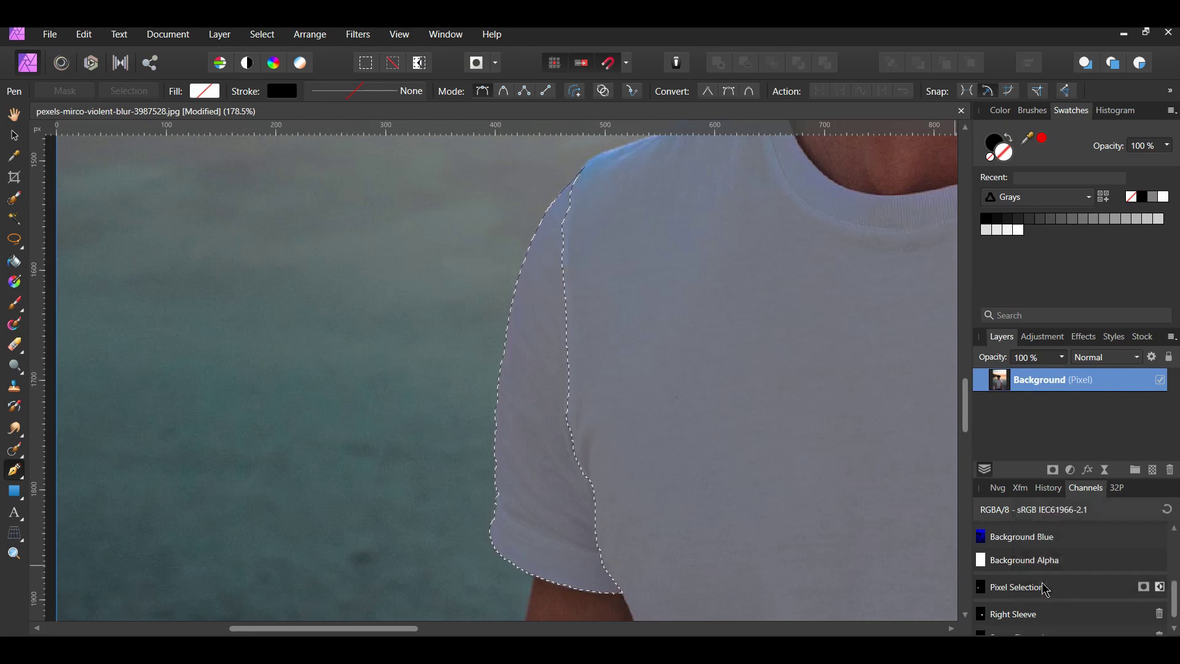
- Rename the new spare channel to Left Sleeve
right_click(1035, 624)
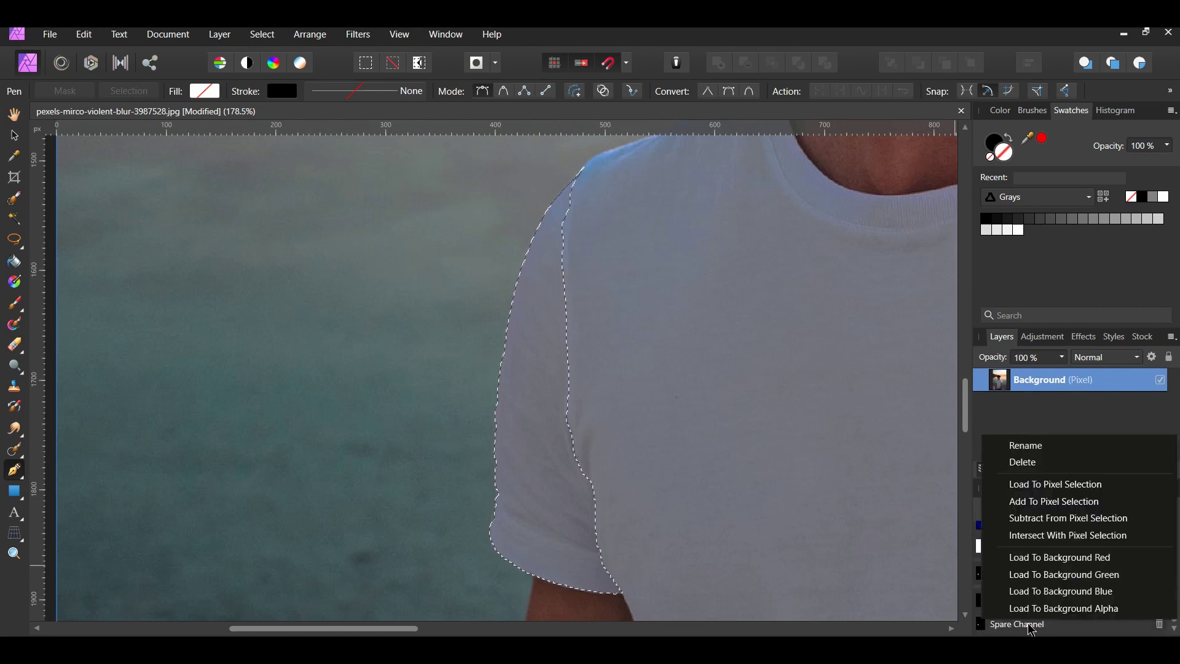
click(1025, 445)
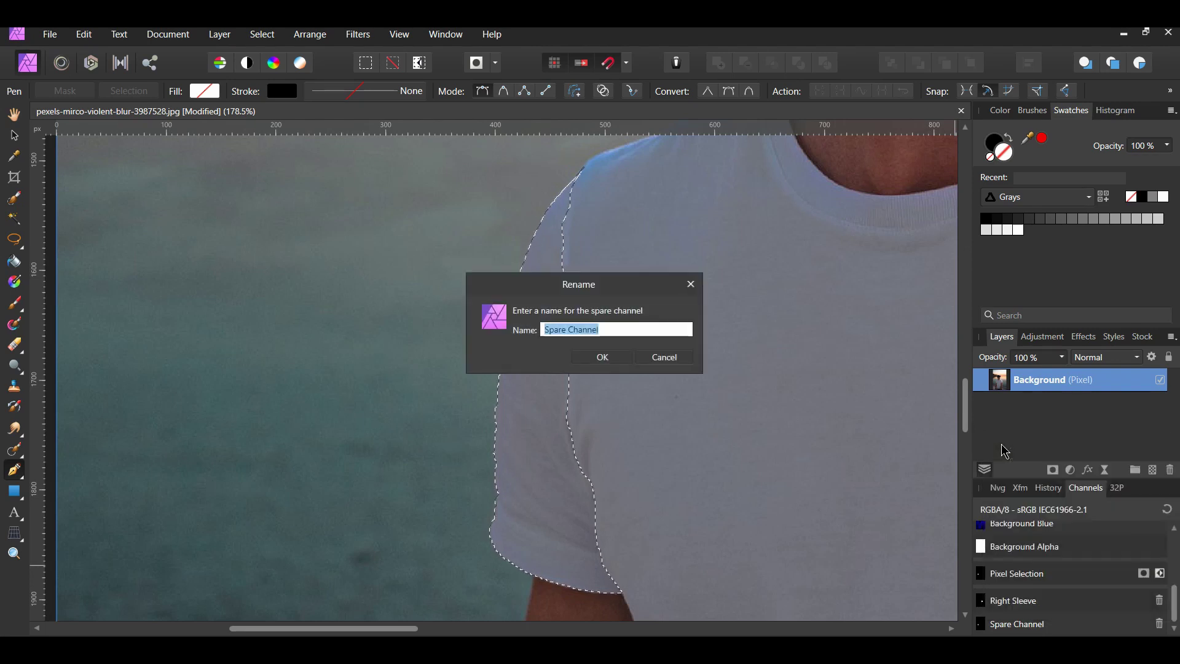
click(603, 358)
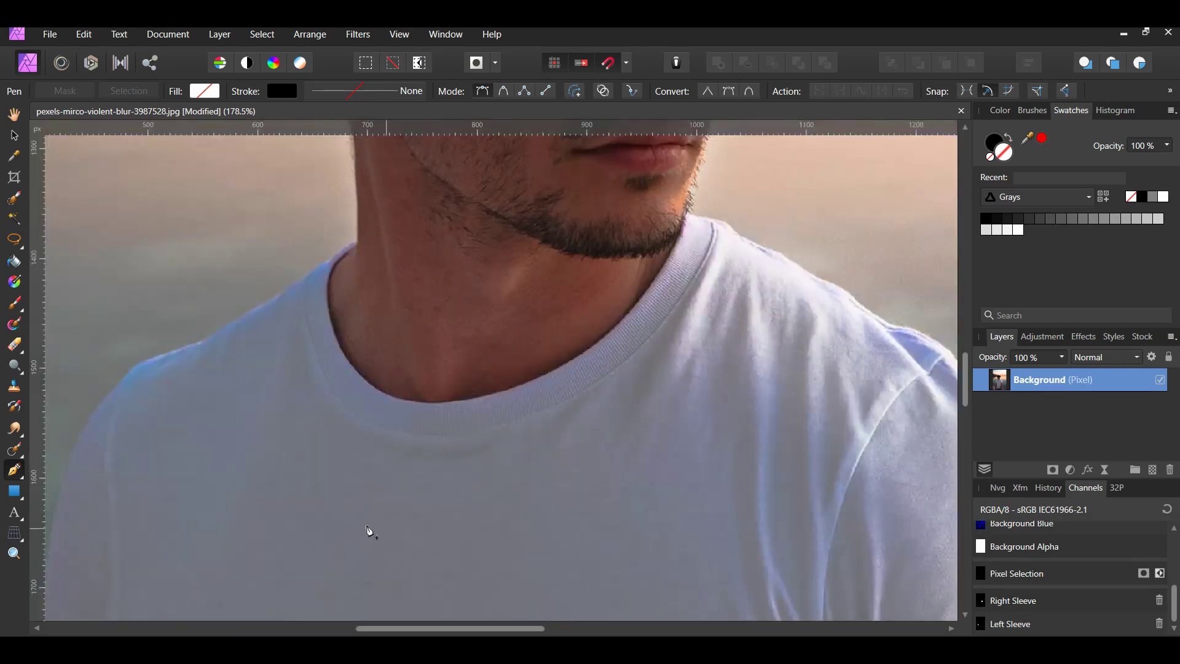
- Start a new Pen path for the shirt body at the image's left shoulder point and trace the shoulder slope halfway to the collar
scroll(121, 345, up, 3)
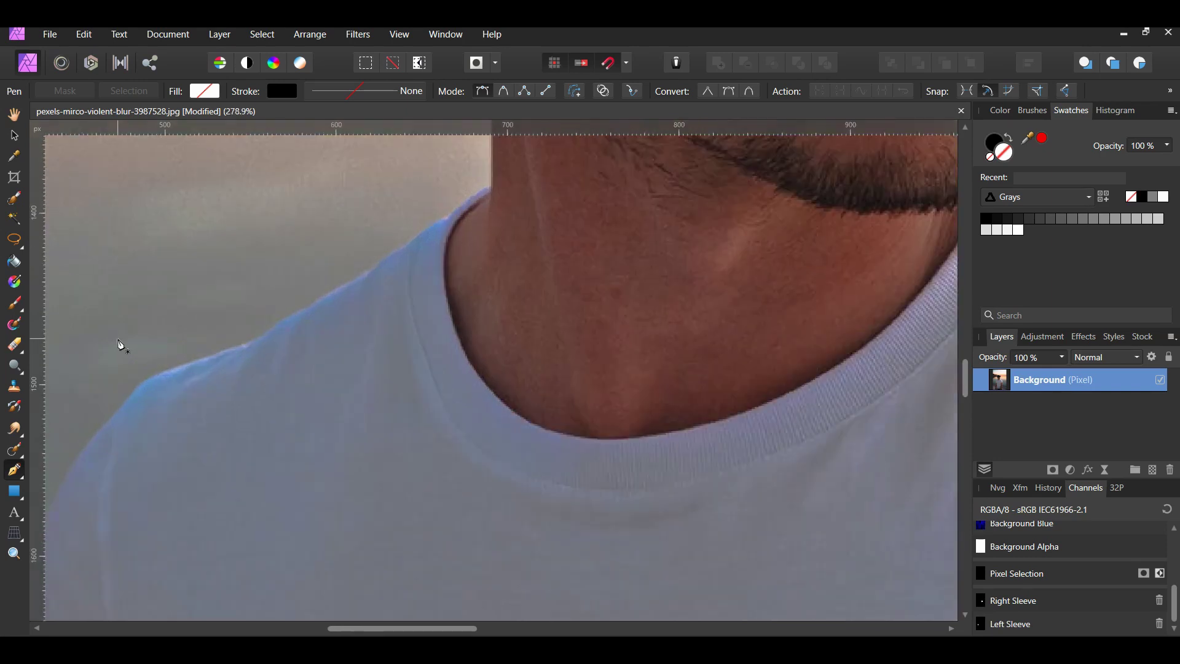
scroll(120, 344, up, 1)
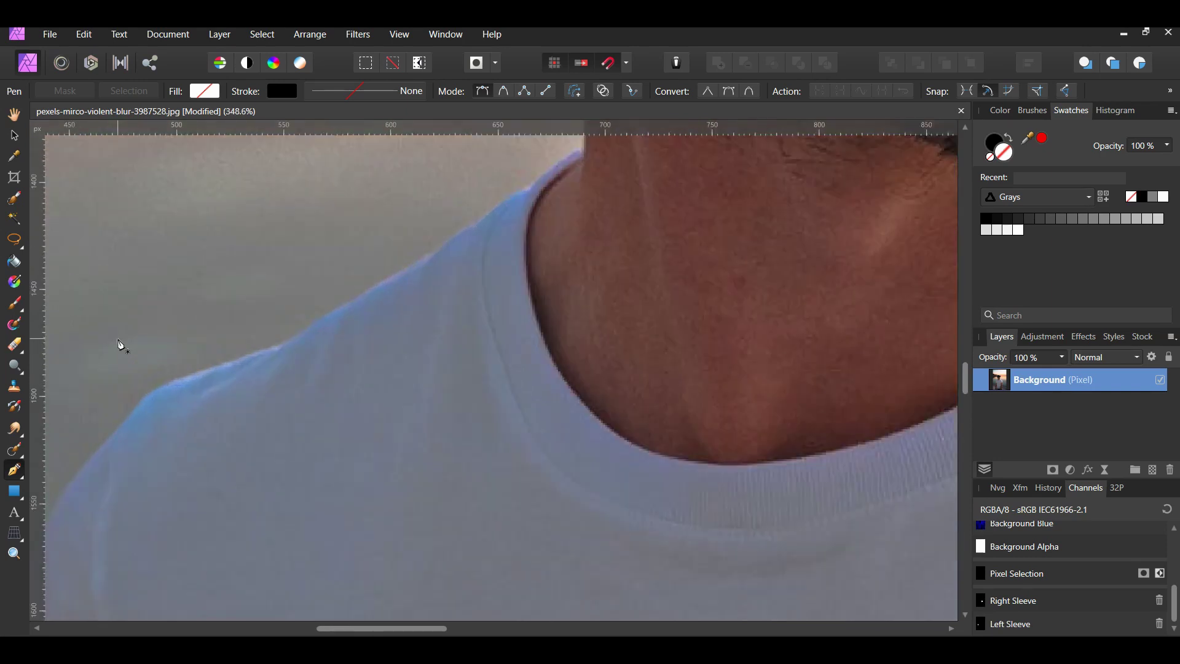
scroll(142, 326, up, 3)
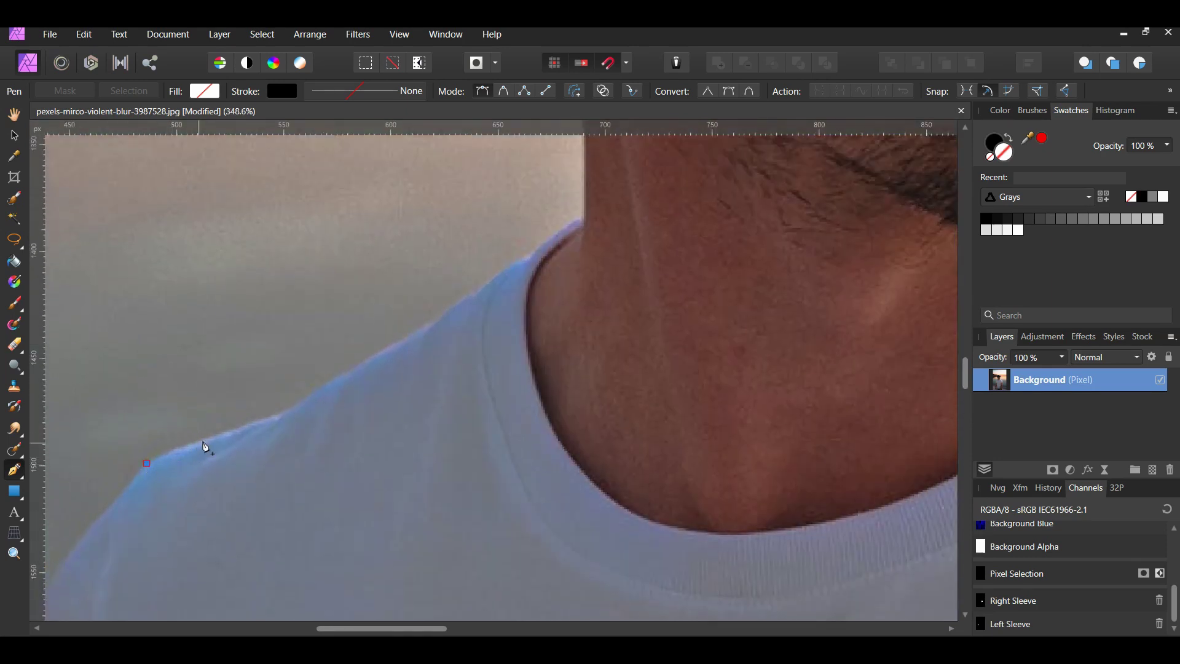
scroll(206, 447, up, 2)
click(301, 414)
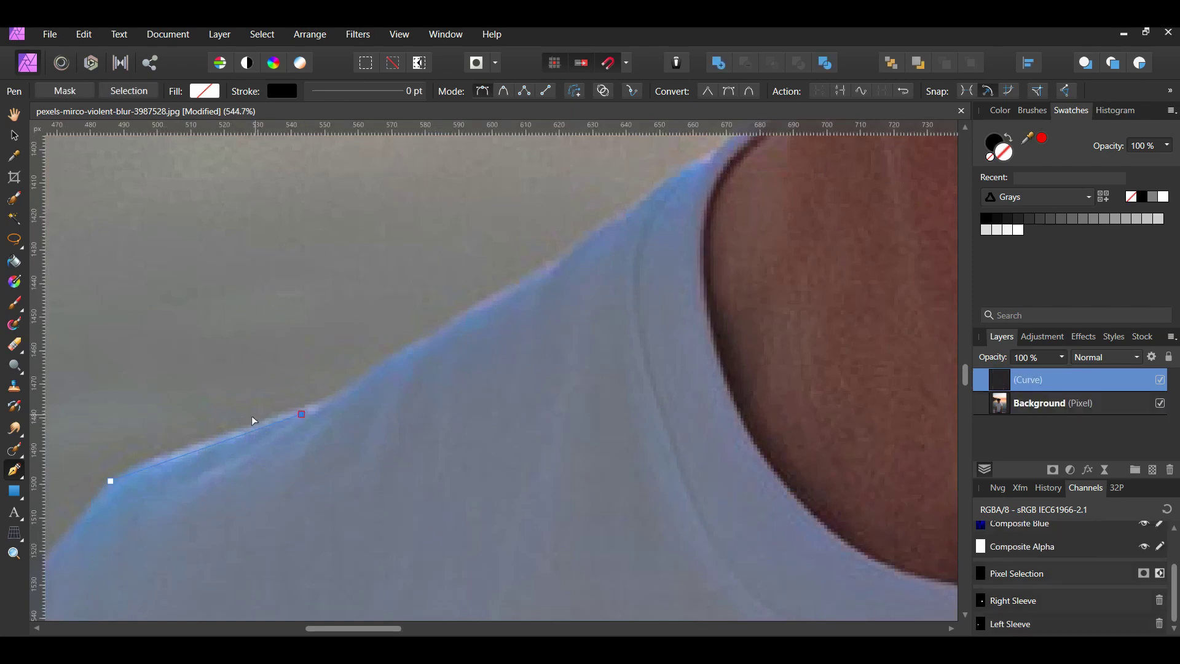
click(355, 384)
click(411, 351)
click(475, 306)
- Continue the body path up the rest of the left shoulder slope to the collar, bending a segment to follow the fabric
scroll(543, 281, up, 2)
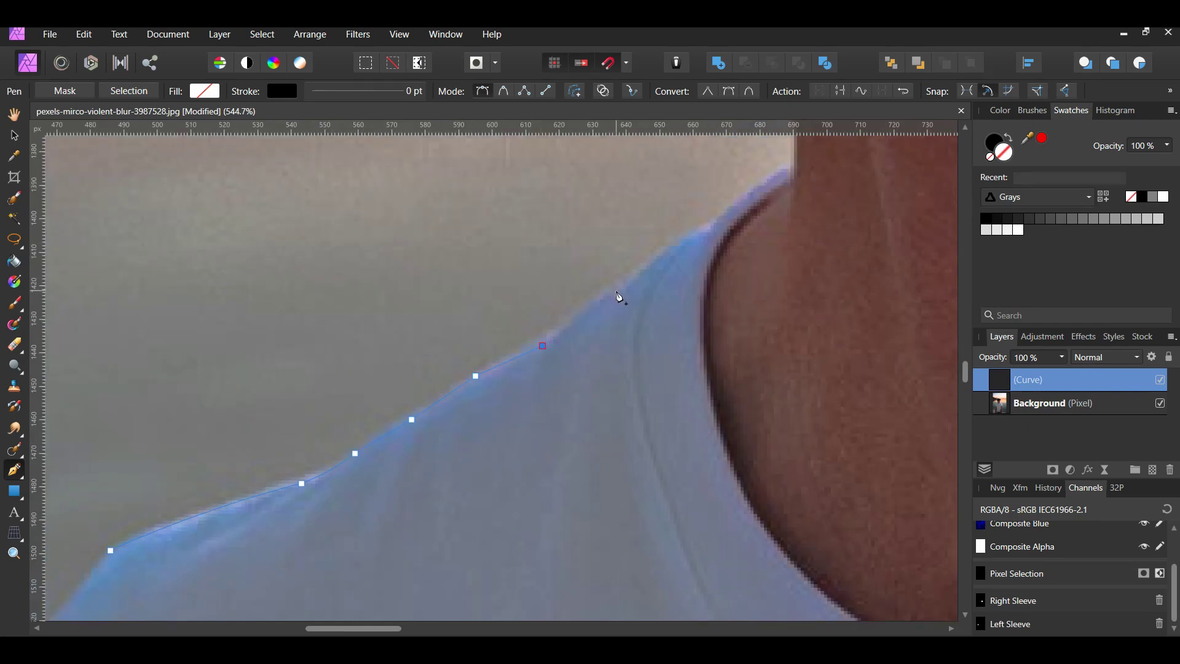
click(619, 292)
drag(590, 303, 591, 299)
click(700, 233)
scroll(688, 223, up, 2)
click(687, 244)
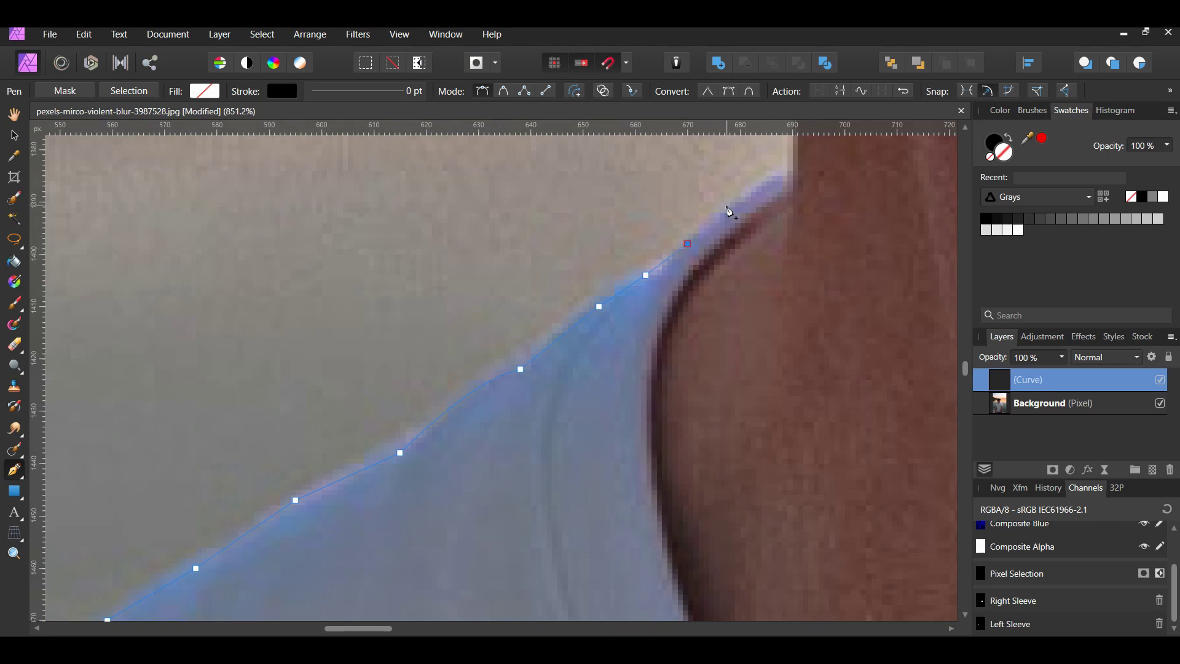
- Take the path around the collar's tip beside the neck and start down the inner neckline, curving the segments to fit
click(776, 175)
click(782, 192)
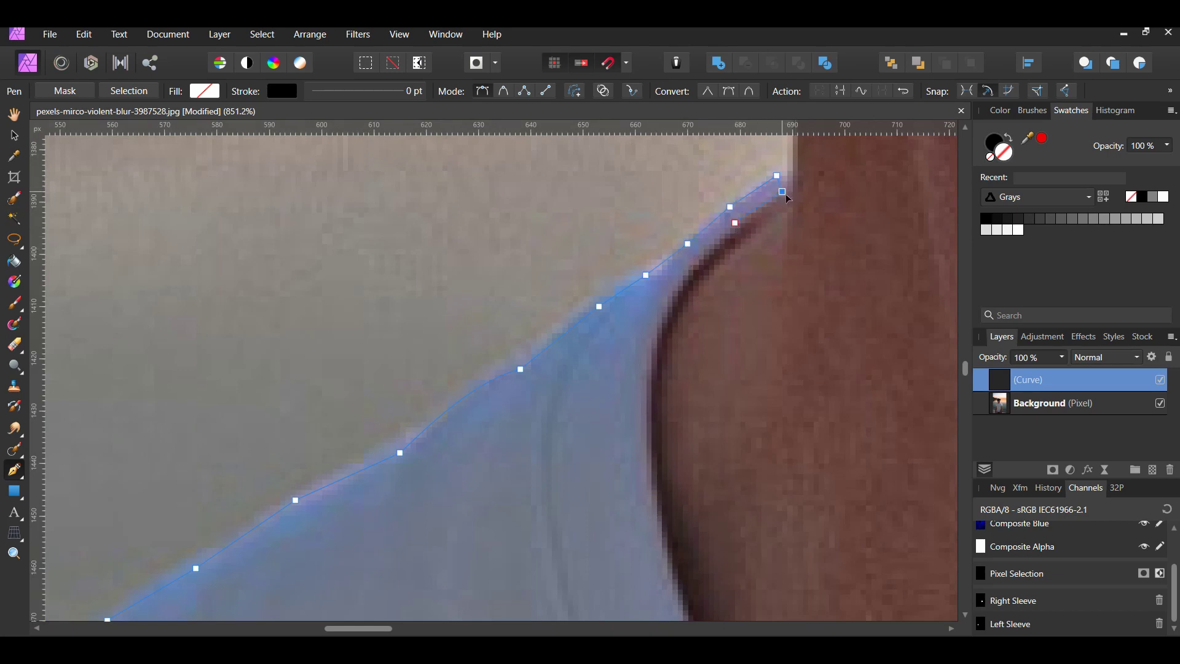
click(735, 224)
drag(712, 249, 710, 247)
drag(672, 296, 666, 301)
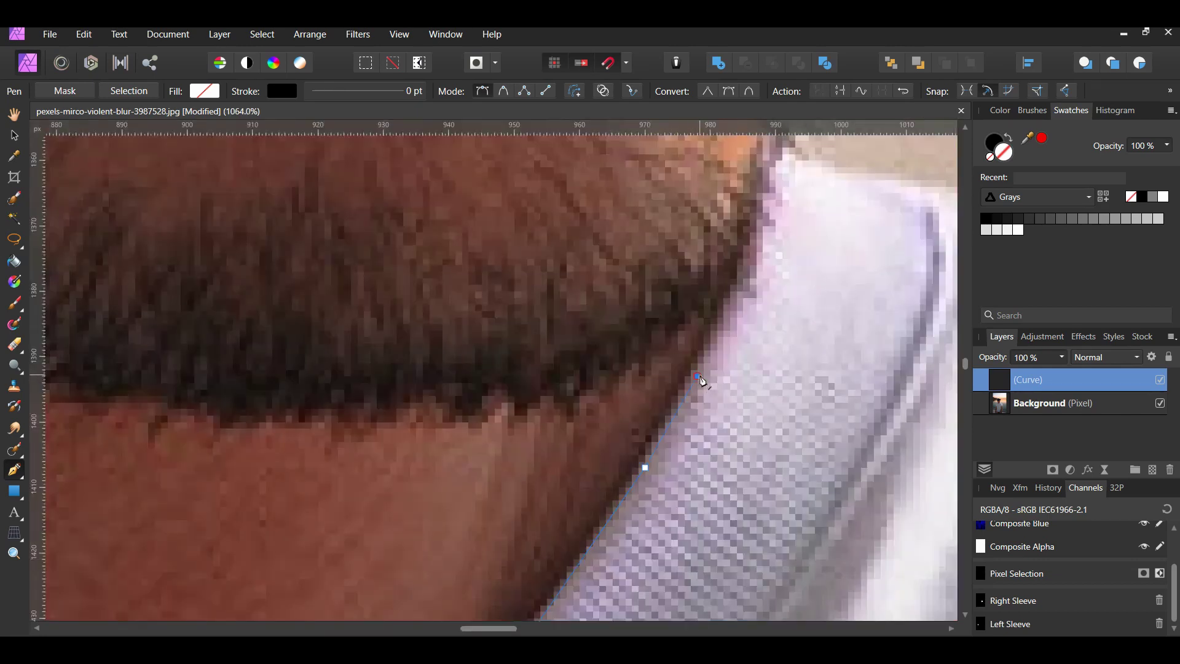
- Trace the neckline up to the collar's far end beneath the beard and over its top edge onto the right shoulder
click(749, 298)
scroll(776, 311, up, 2)
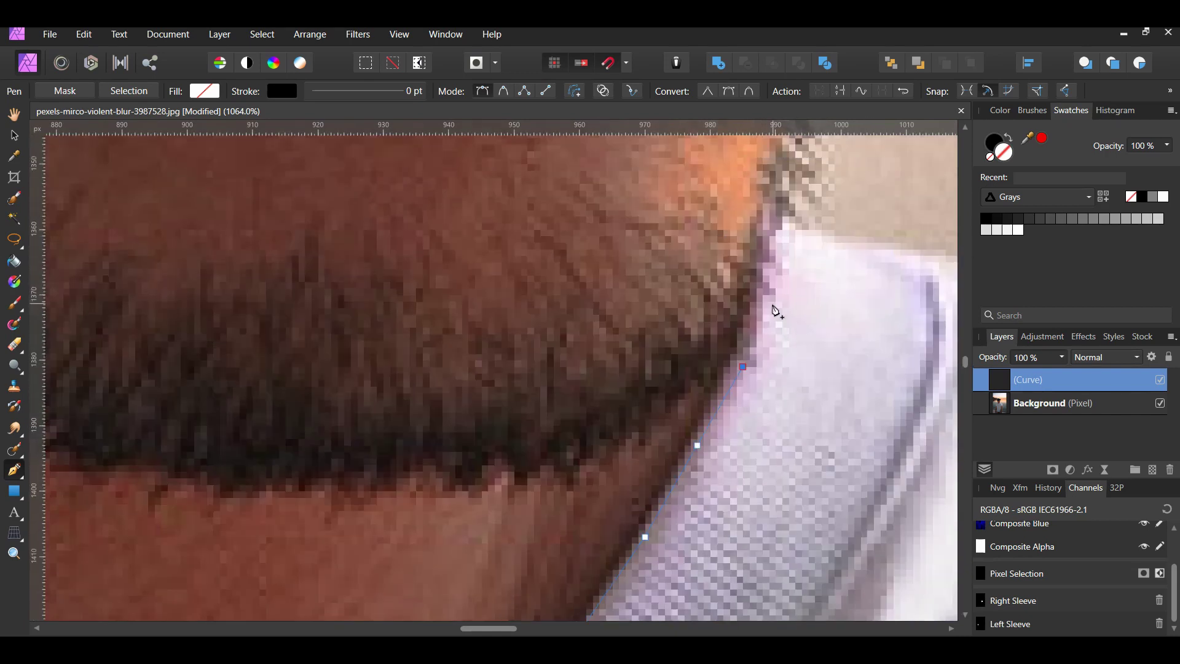
drag(755, 333, 764, 310)
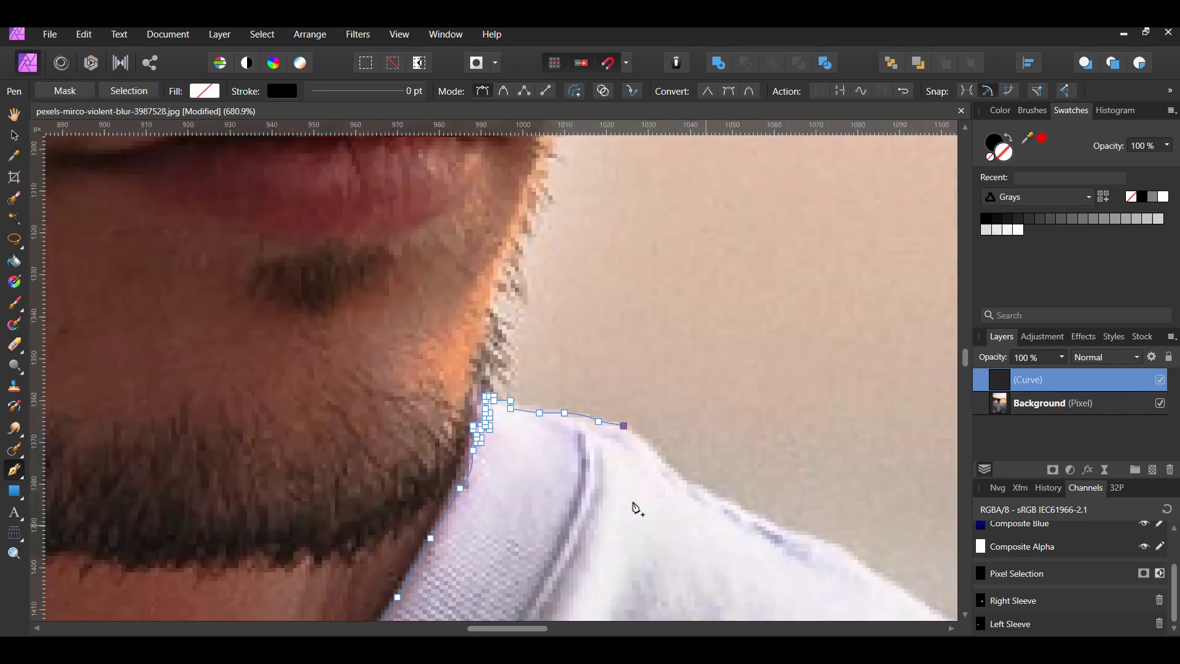
click(670, 467)
- Extend the path down the image's right shoulder slope to about its middle, following the uneven fabric edge
click(716, 501)
drag(539, 629, 574, 630)
scroll(474, 382, down, 3)
click(458, 377)
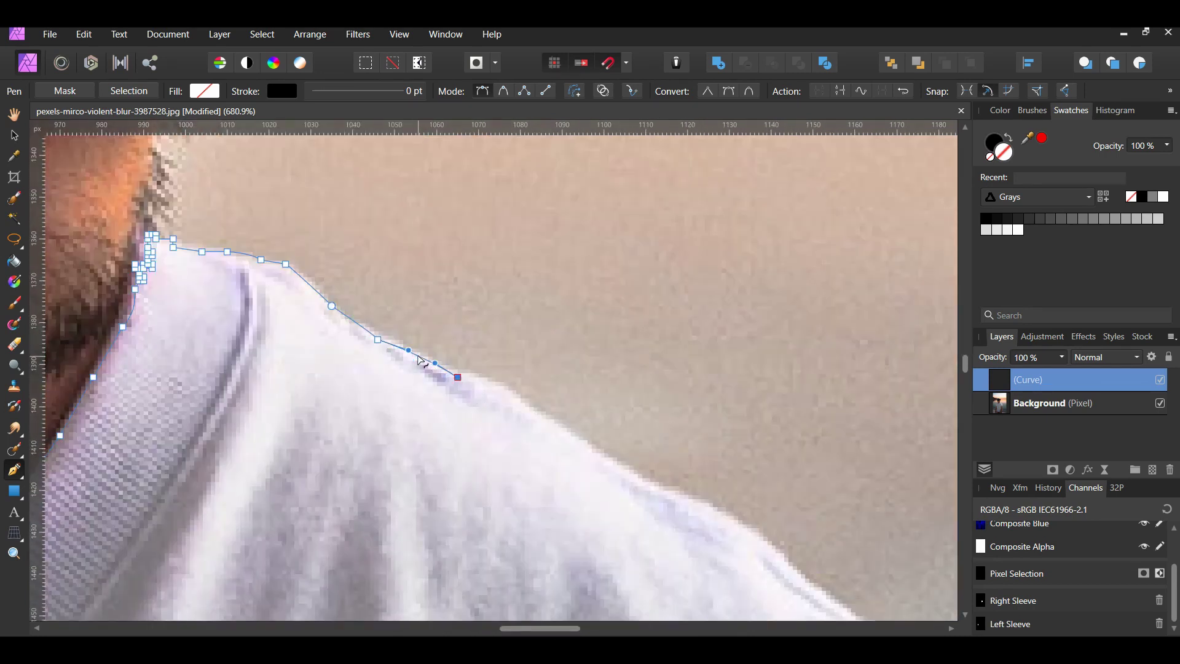
click(492, 381)
click(542, 414)
click(617, 465)
click(687, 498)
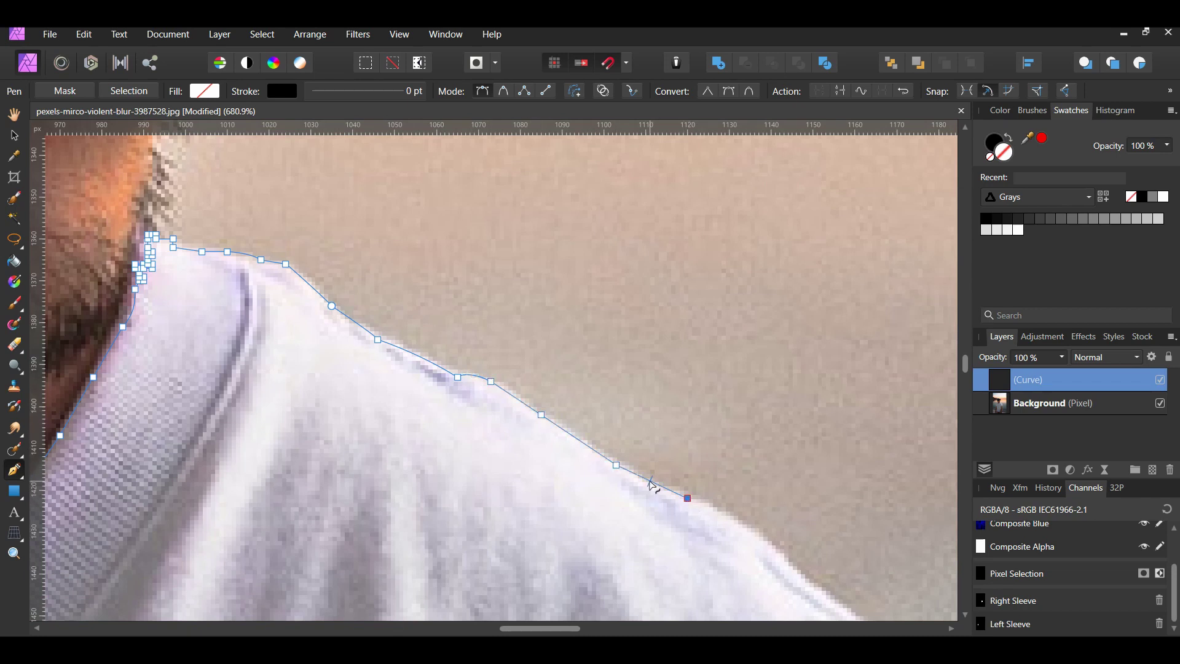
- Trace the lower part of the right shoulder slope to the blue-shaded fold near the sleeve, curving segments along the edge
drag(650, 481, 649, 484)
click(784, 559)
drag(734, 526, 742, 522)
scroll(806, 525, down, 3)
drag(543, 629, 571, 628)
click(623, 477)
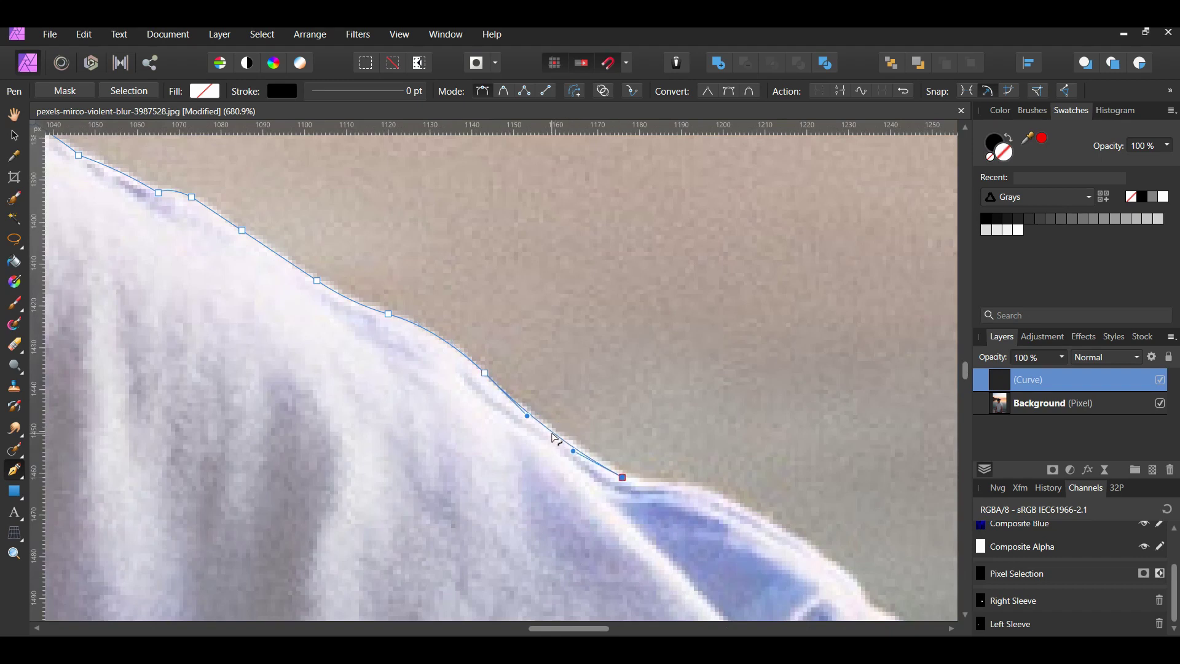
click(686, 482)
drag(656, 480, 655, 483)
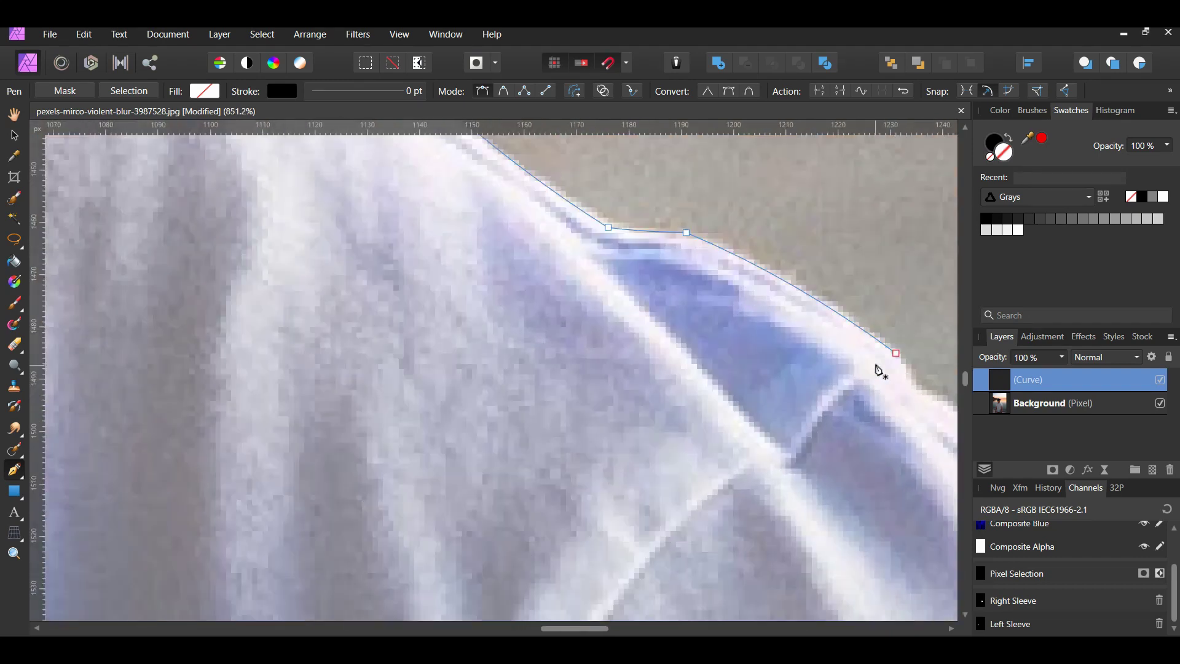
- Turn the path inward at the end of the right shoulder and follow the sleeve seam across the blue-shaded fold
click(864, 369)
scroll(890, 376, up, 3)
click(841, 360)
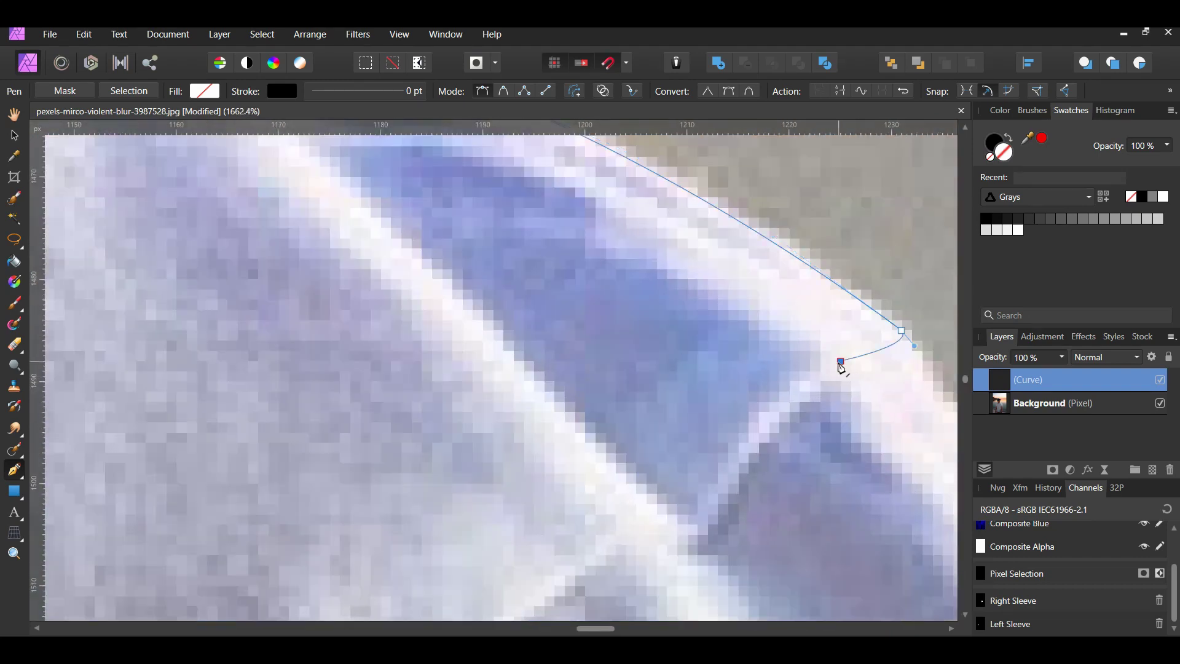
click(707, 535)
scroll(582, 540, down, 2)
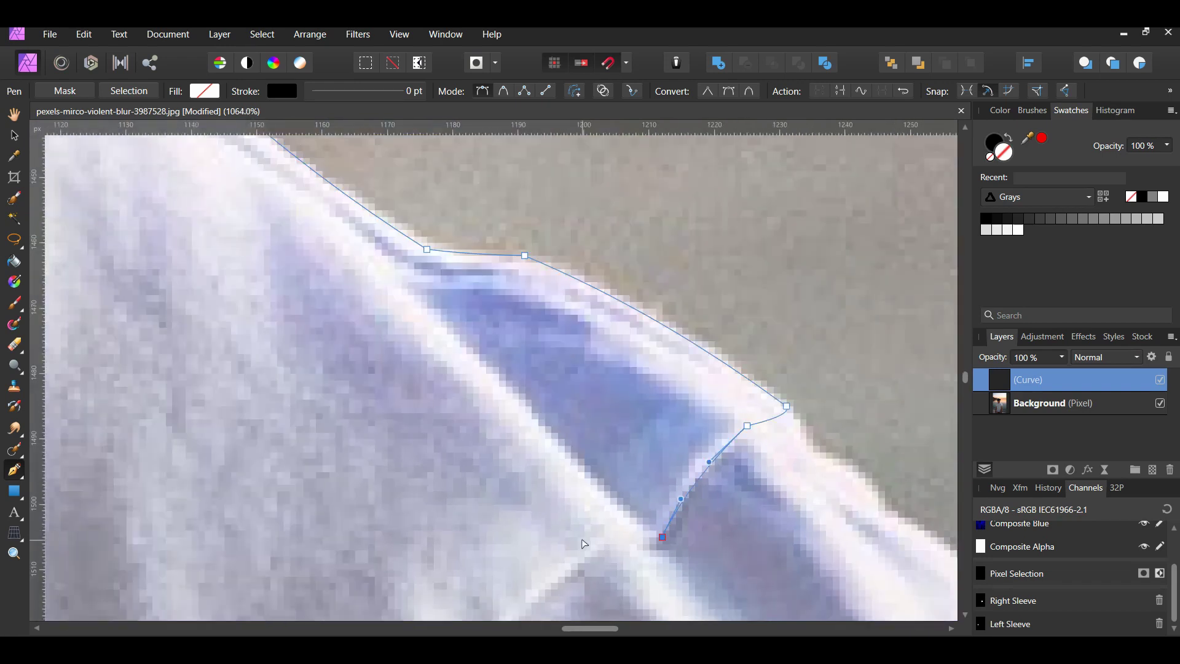
click(603, 543)
- Trace the upper part of the right sleeve's seam downwards along the bright stitched line
scroll(633, 547, down, 3)
click(472, 506)
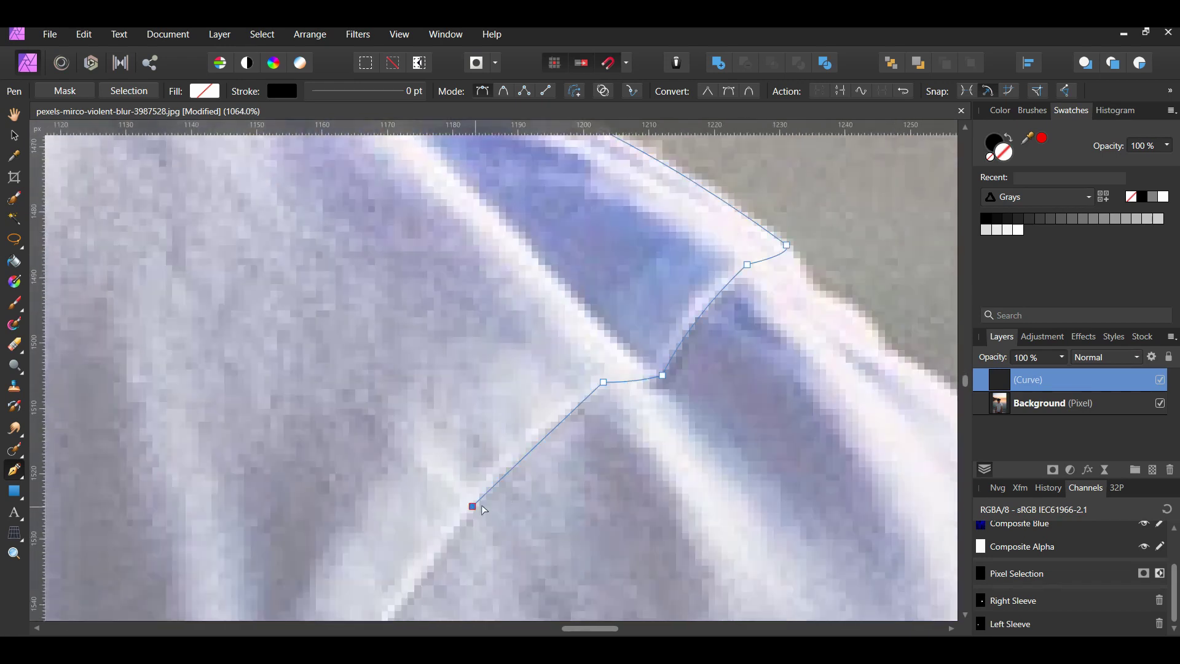
scroll(431, 516, down, 2)
click(372, 533)
scroll(295, 552, down, 4)
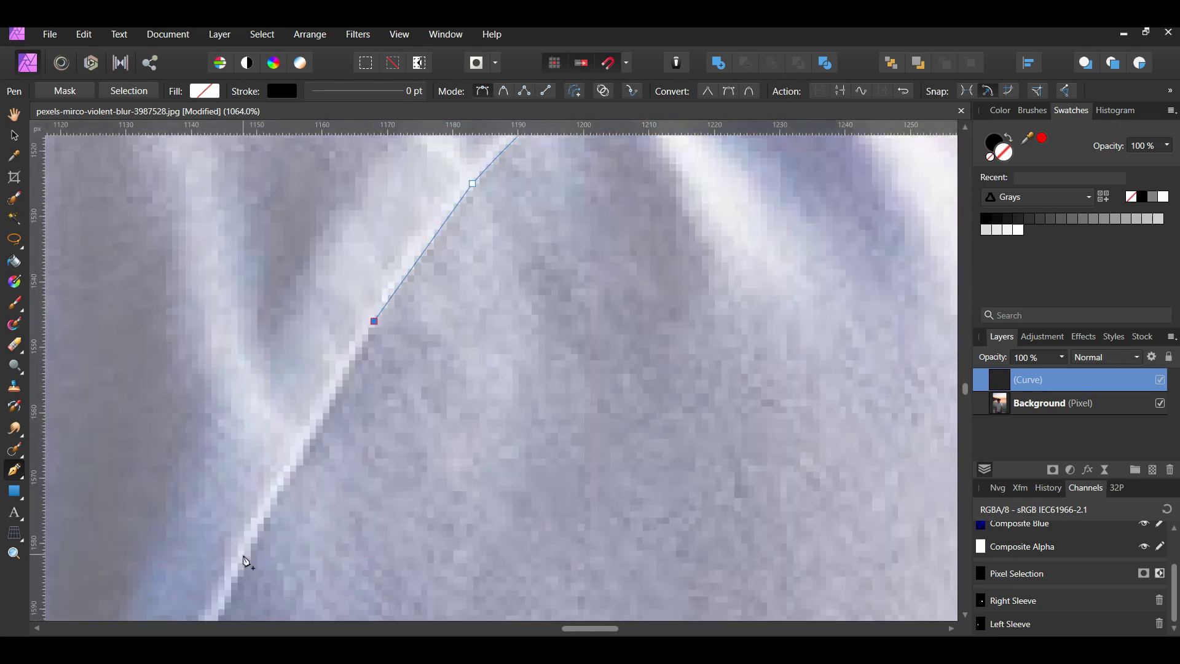
click(243, 557)
scroll(246, 562, down, 2)
scroll(246, 561, down, 6)
scroll(245, 560, left, 6)
click(472, 522)
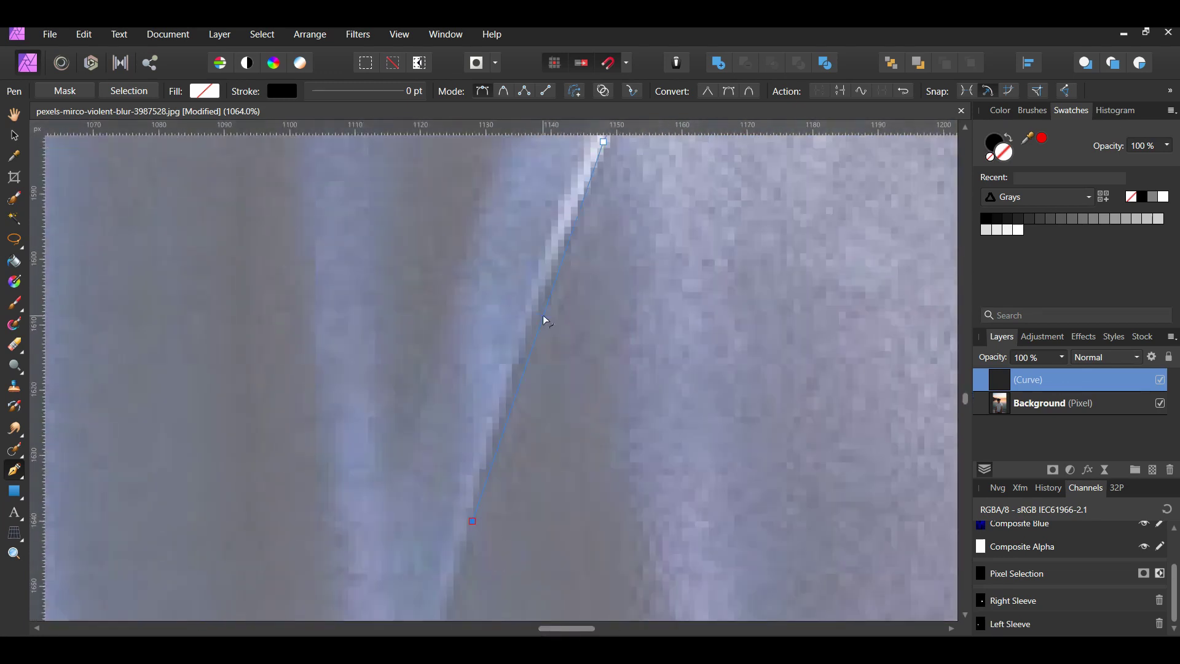
- Continue the path down the right sleeve's seam through the folds to just above the armpit, curving segments along the dark crease
scroll(531, 314, down, 3)
click(380, 457)
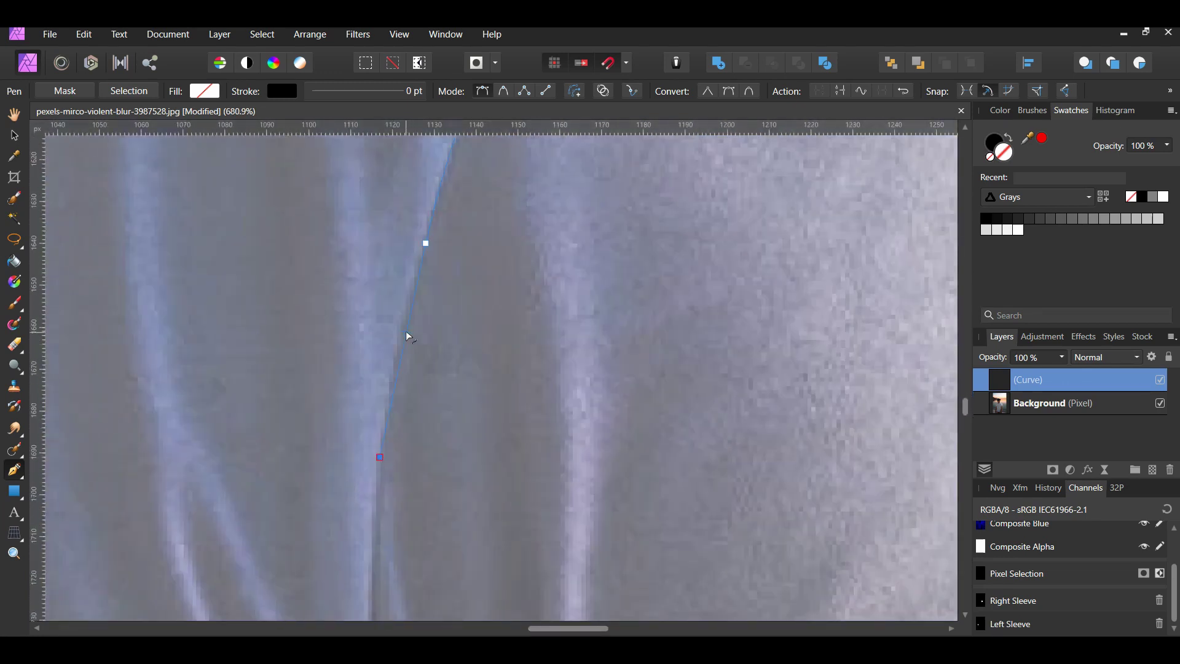
scroll(369, 486, down, 3)
click(380, 475)
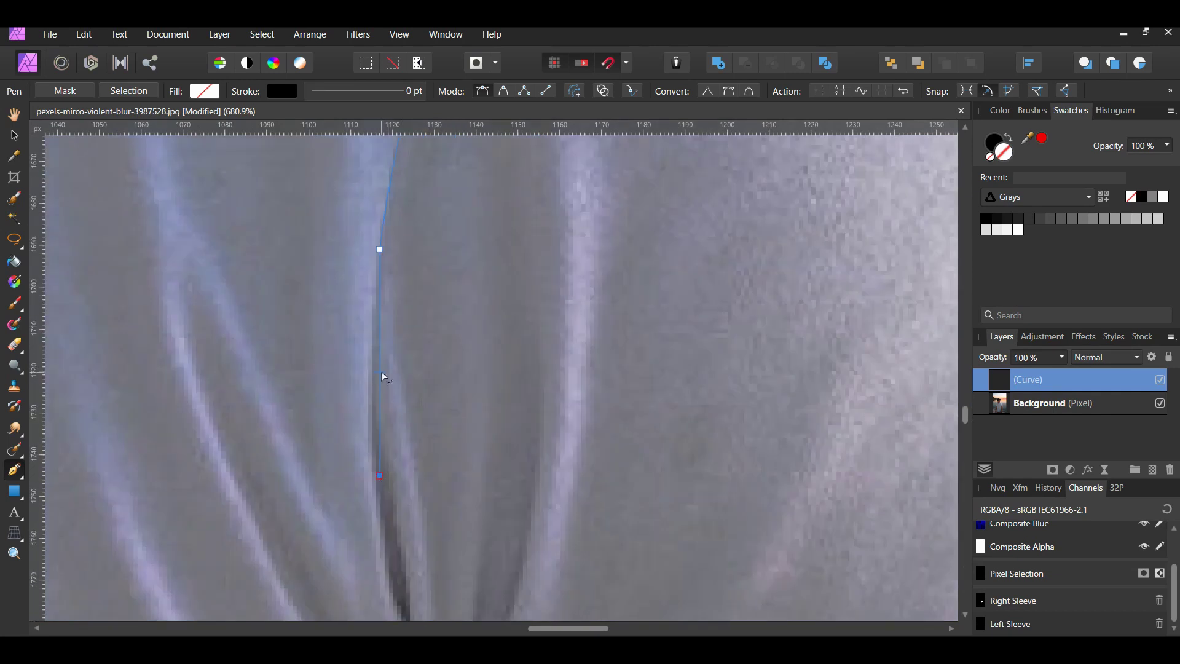
scroll(390, 469, down, 2)
click(405, 498)
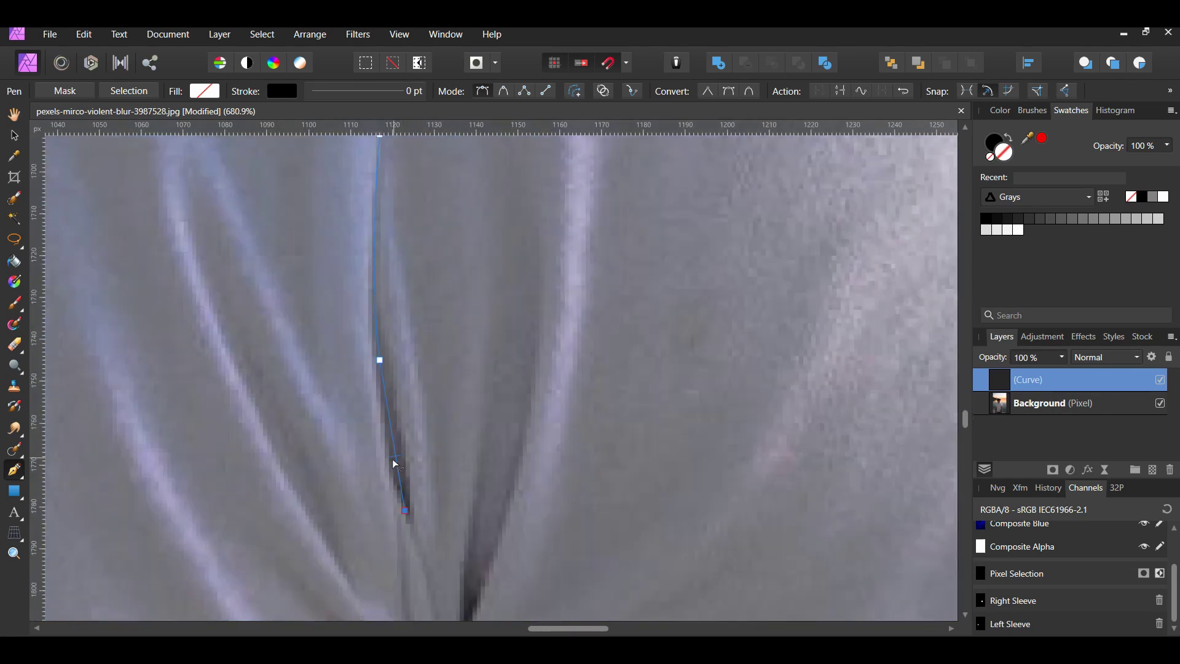
scroll(395, 472, down, 3)
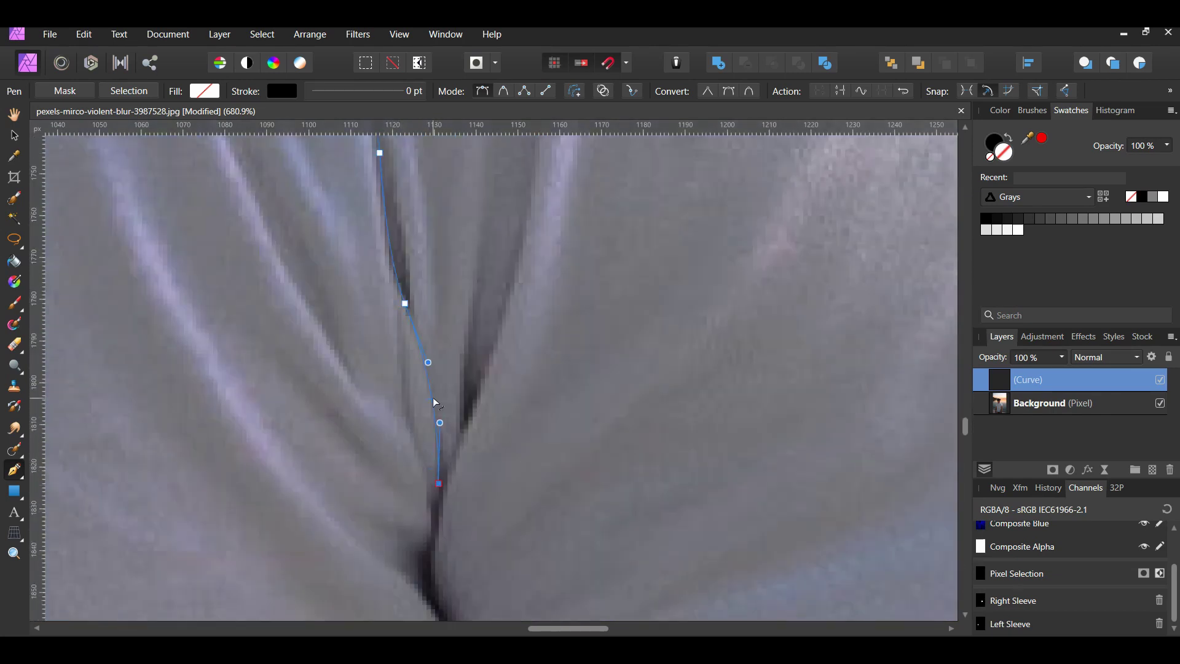
- Trace the body-side edge of the dark crease where the folds meet at the right armpit
scroll(424, 500, up, 3)
click(435, 467)
click(435, 516)
drag(427, 589, 415, 599)
scroll(403, 513, down, 2)
click(378, 523)
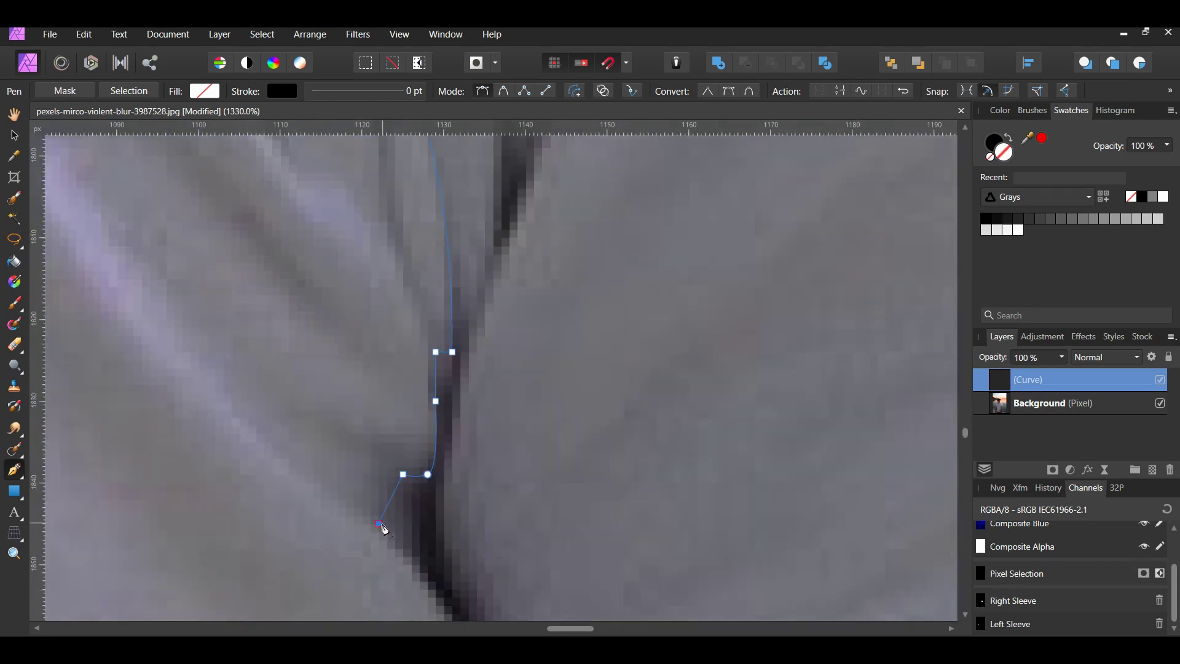
- Extend the path down the dark crease below the right armpit and around the tip of the overlapping fold
scroll(382, 524, down, 2)
click(475, 546)
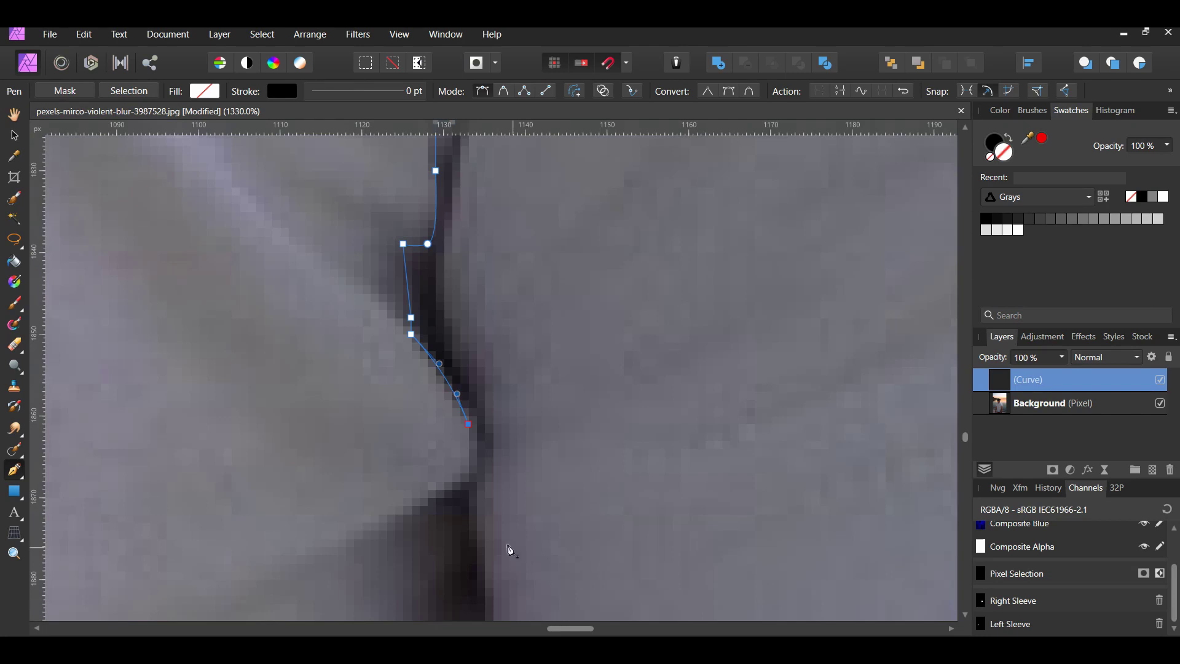
scroll(485, 486, down, 3)
click(428, 322)
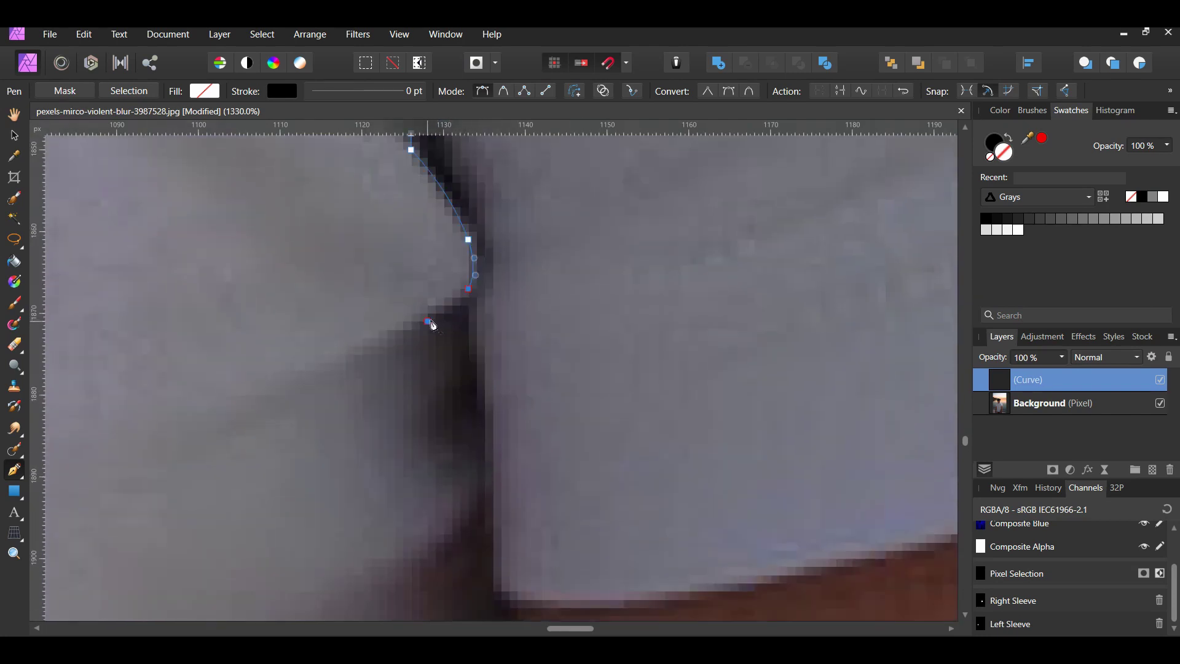
- Trace the dark hollow beneath the fold tip, curving its segments, and continue down beside the right sleeve
click(460, 321)
drag(468, 370, 450, 400)
click(460, 420)
click(485, 501)
scroll(491, 471, down, 2)
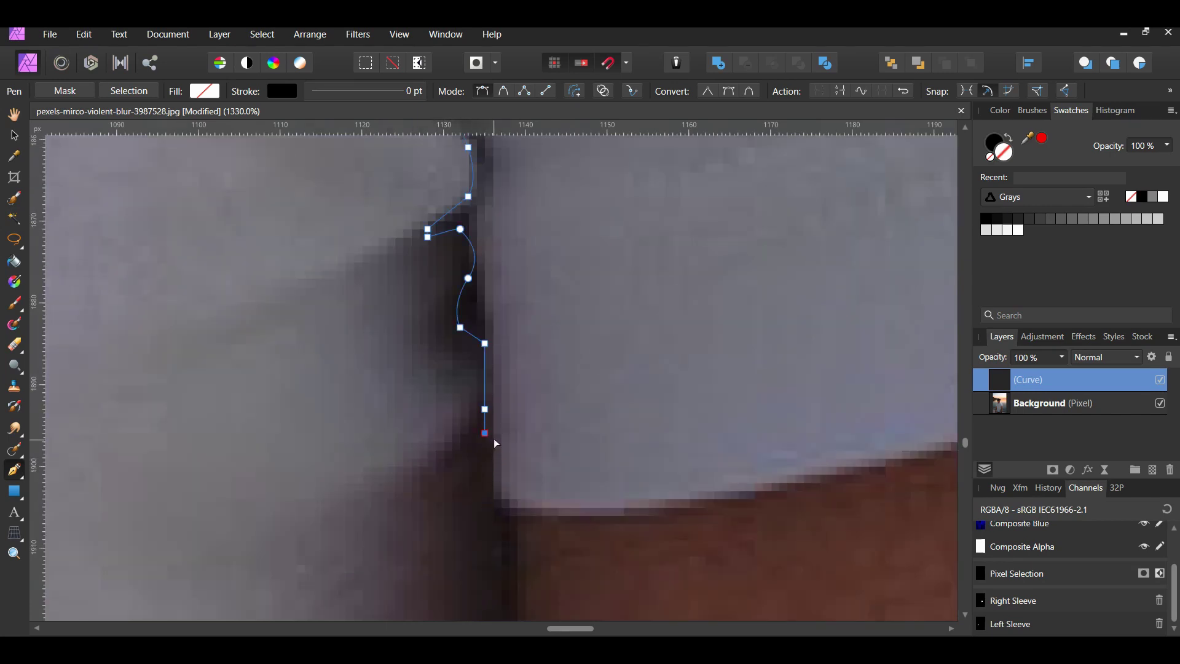
- Undo the last two points and retrace the shirt's edge with bent segments to the inner corner of the right sleeve's hem
key(ctrl+z)
key(ctrl+z)
click(493, 436)
drag(487, 373, 492, 380)
click(494, 507)
drag(492, 507, 494, 499)
scroll(499, 499, down, 2)
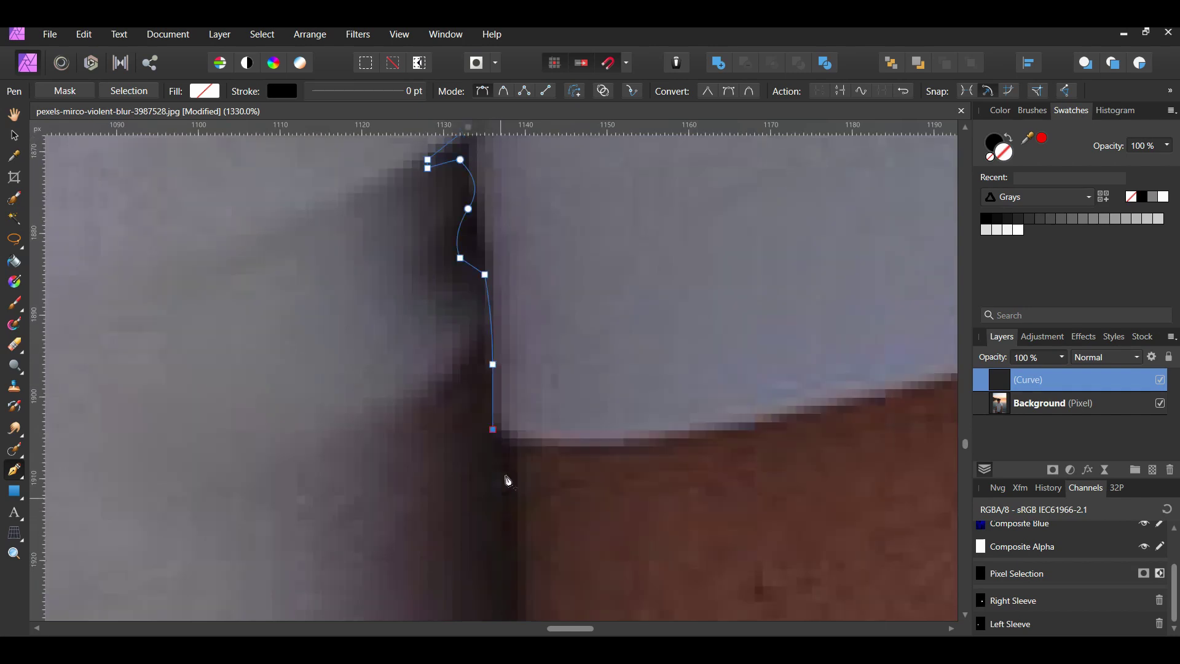
click(518, 446)
- Run the path straight down the shirt's side where it meets the bare arm just below the sleeve hem
scroll(507, 450, down, 2)
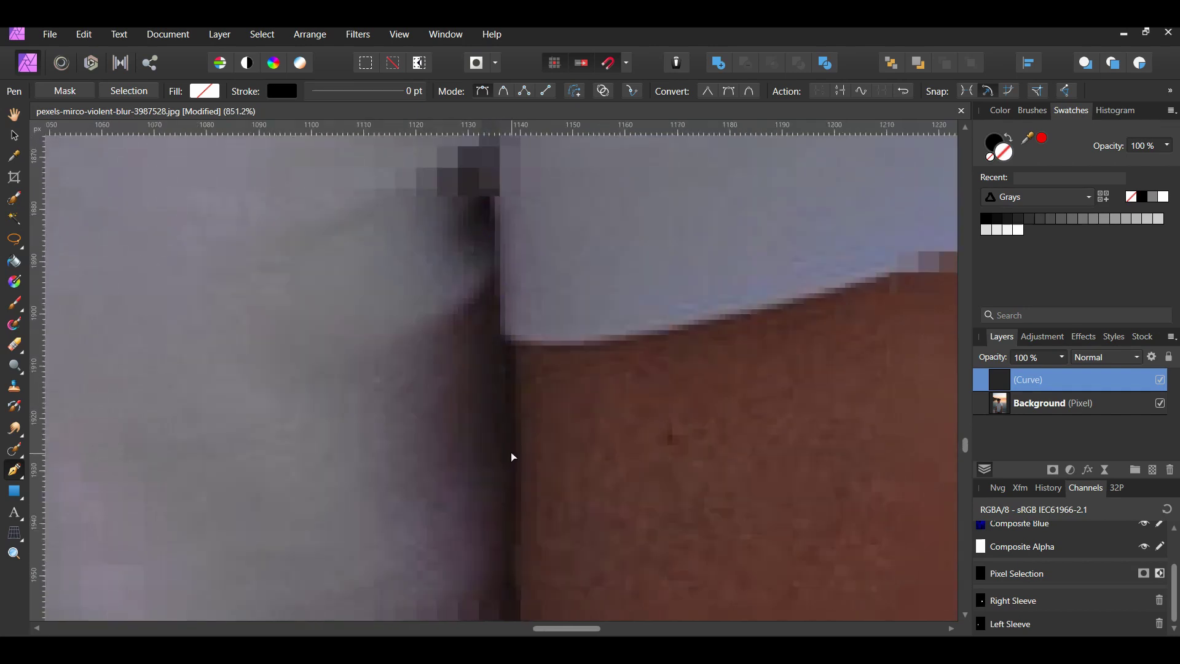
click(515, 424)
click(515, 544)
scroll(516, 524, up, 3)
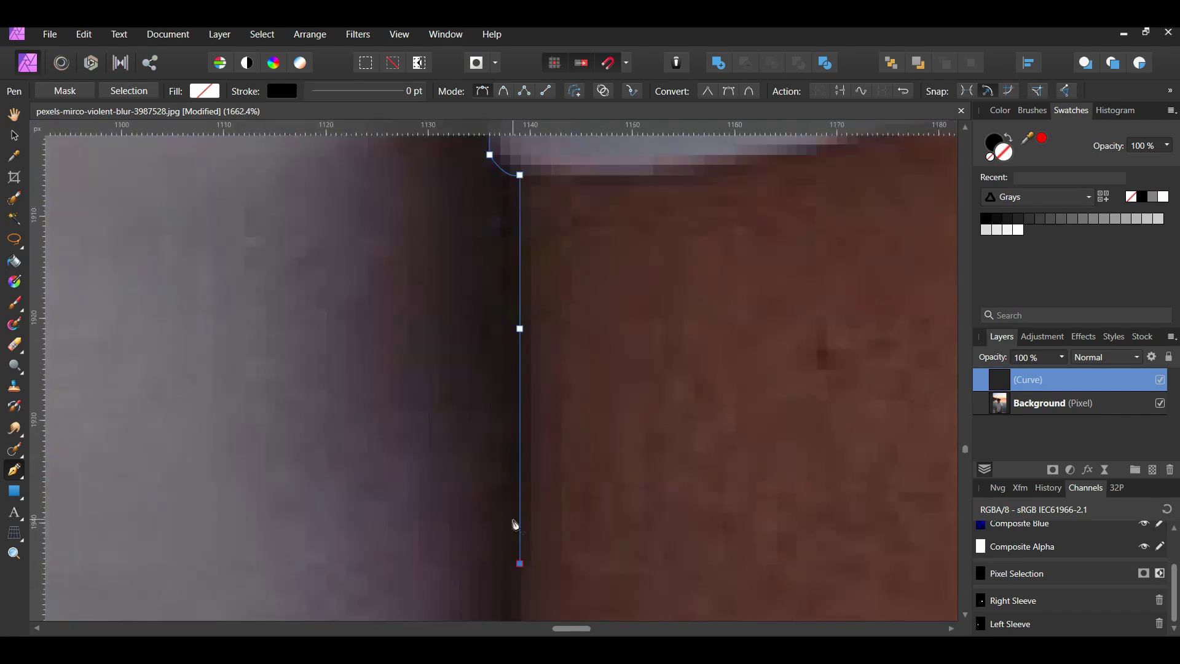
click(521, 329)
scroll(528, 544, down, 3)
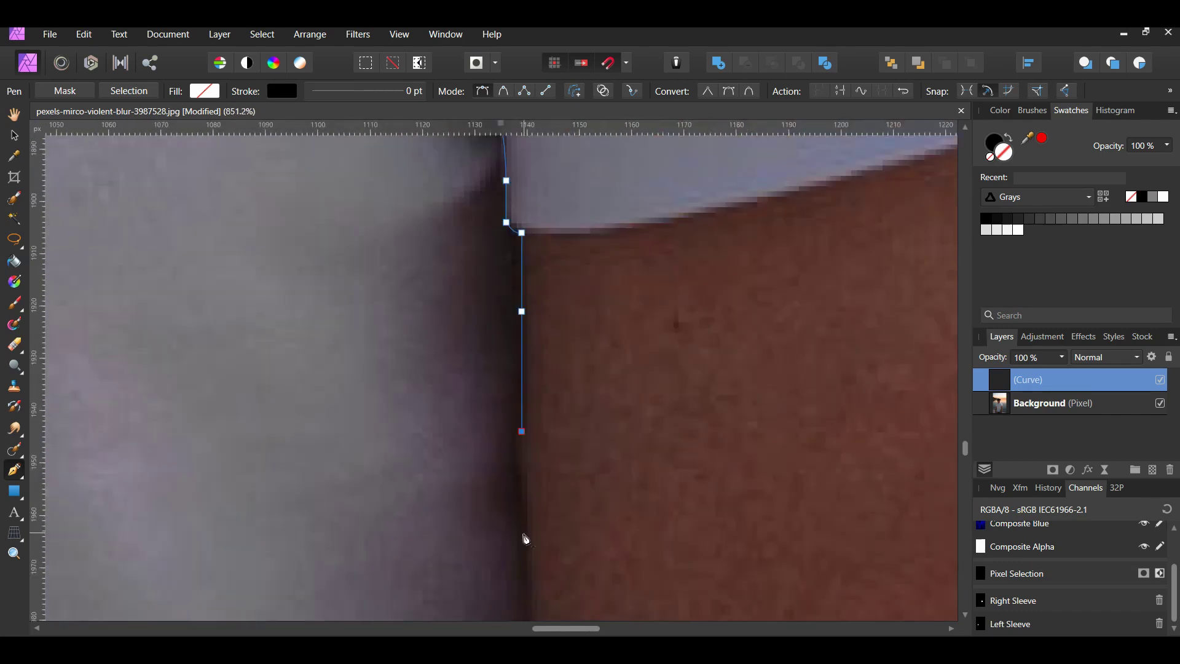
- Continue the path down the shirt's side along the dark, slightly slanting edge of the upper arm
scroll(529, 553, down, 3)
click(538, 493)
scroll(547, 501, down, 2)
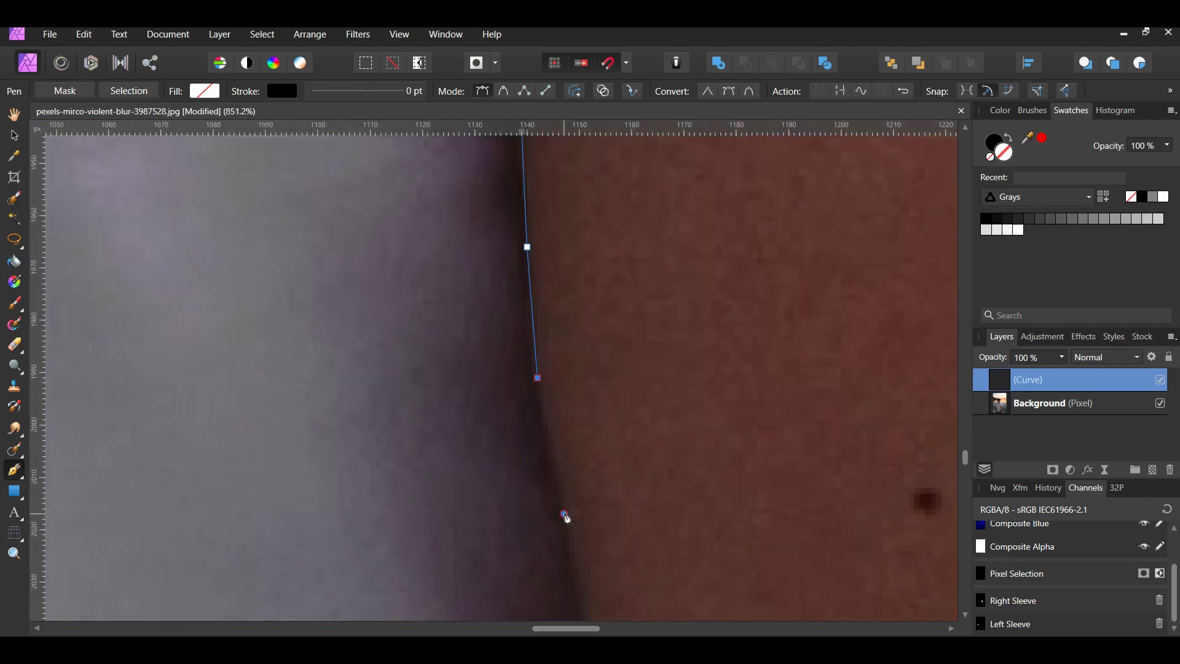
click(564, 514)
scroll(563, 514, down, 3)
click(590, 463)
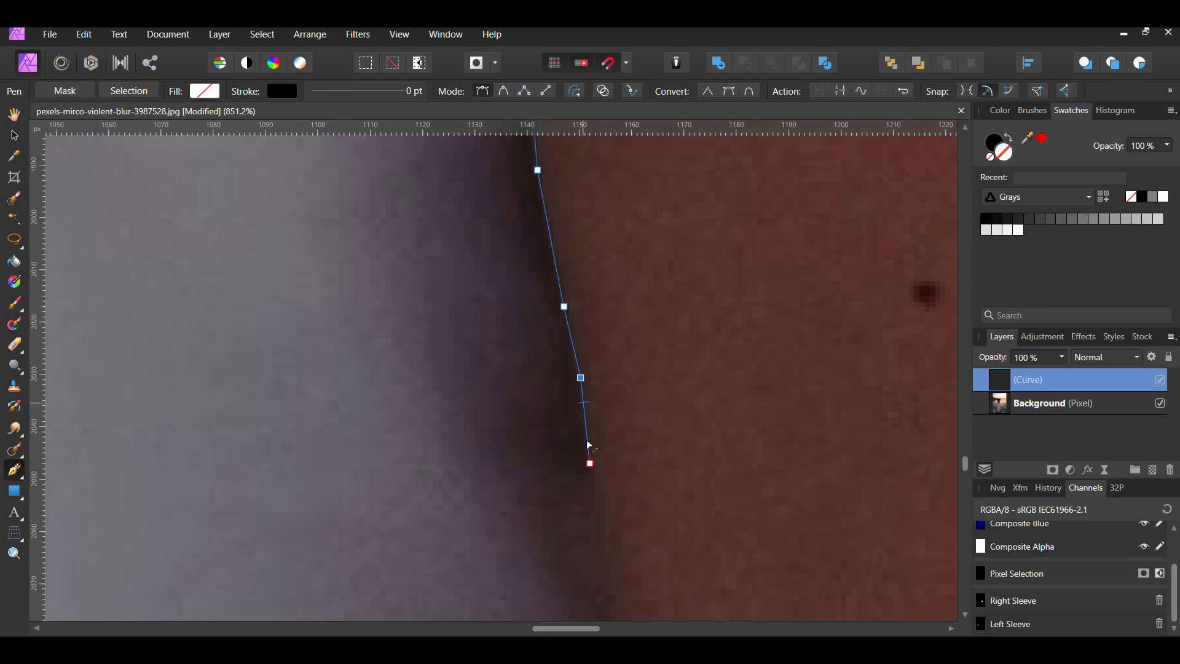
scroll(590, 455, down, 3)
click(615, 483)
scroll(617, 488, down, 5)
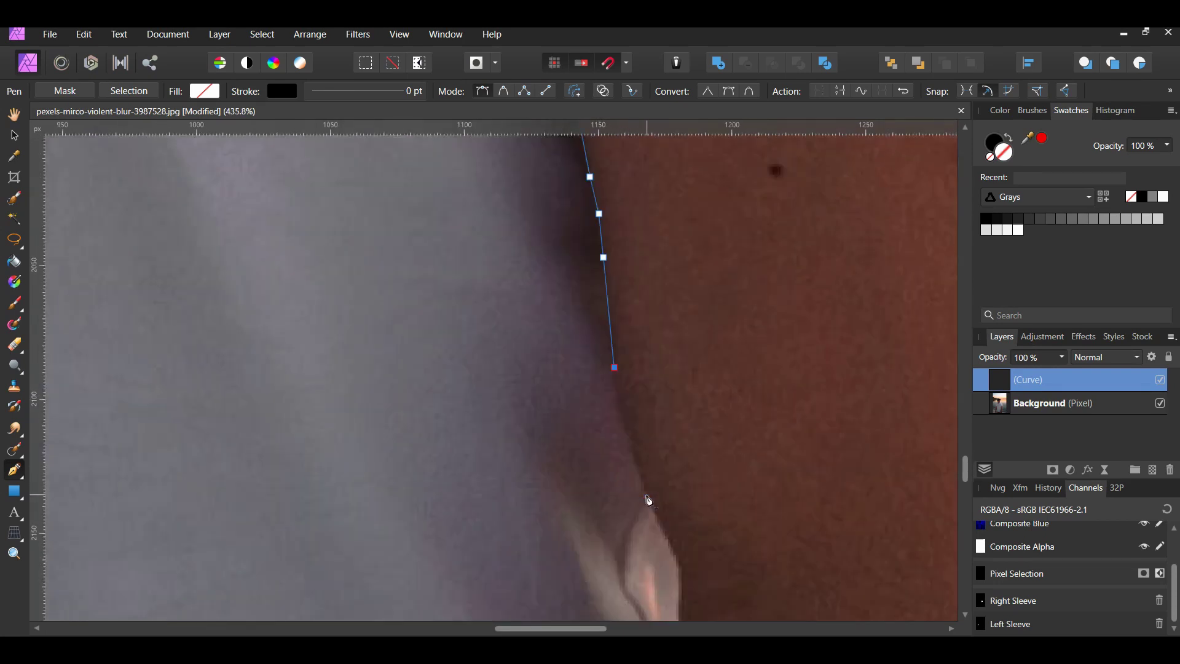
- Curve the path along the arm to the light pinkish patch and through its upper part
click(645, 492)
scroll(657, 542, down, 1)
scroll(658, 542, up, 2)
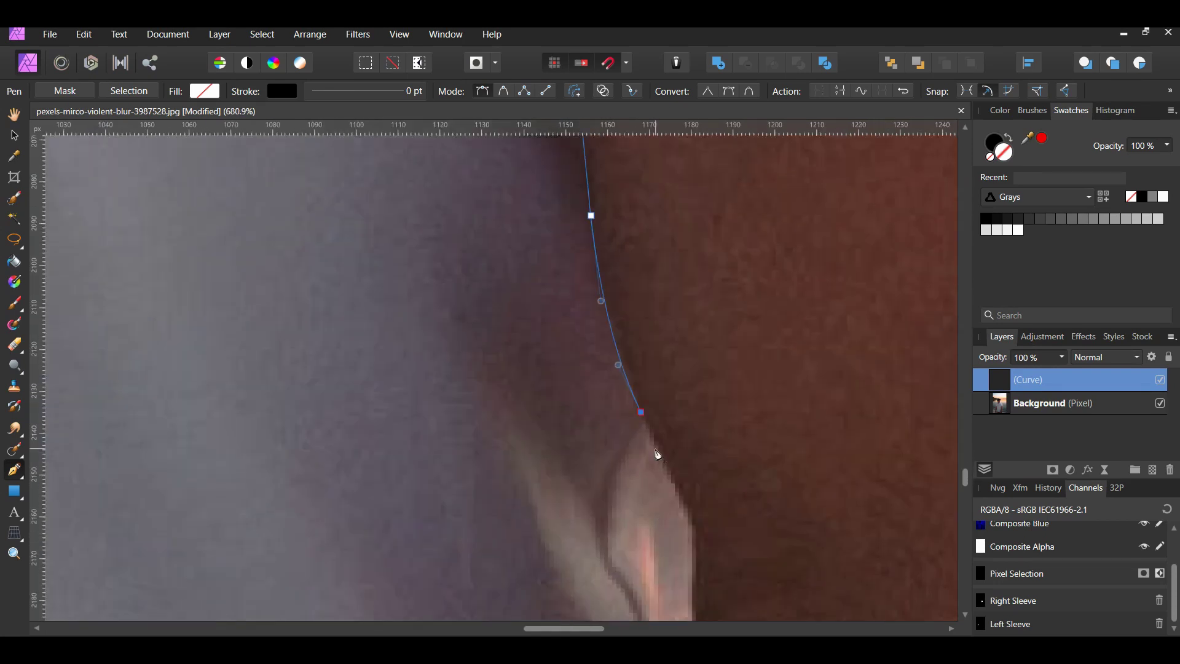
click(649, 526)
scroll(653, 532, down, 3)
drag(650, 454, 655, 457)
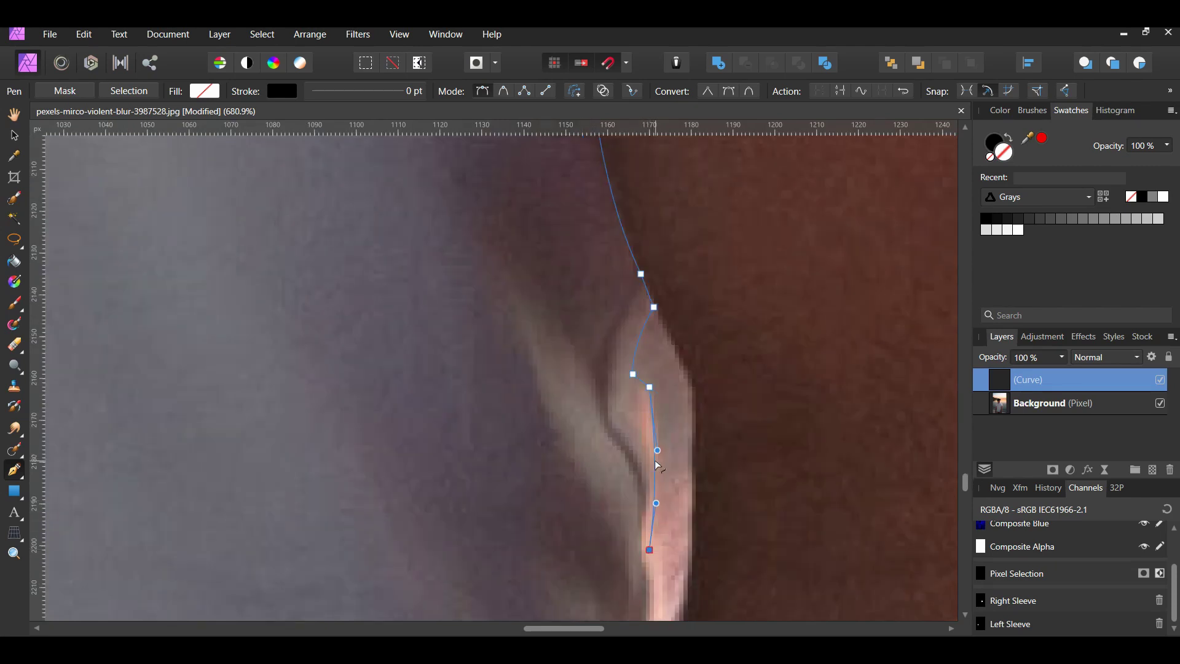
- Take the path across to the outer edge of the light patch and trace that edge down to its lower tip
scroll(658, 463, down, 3)
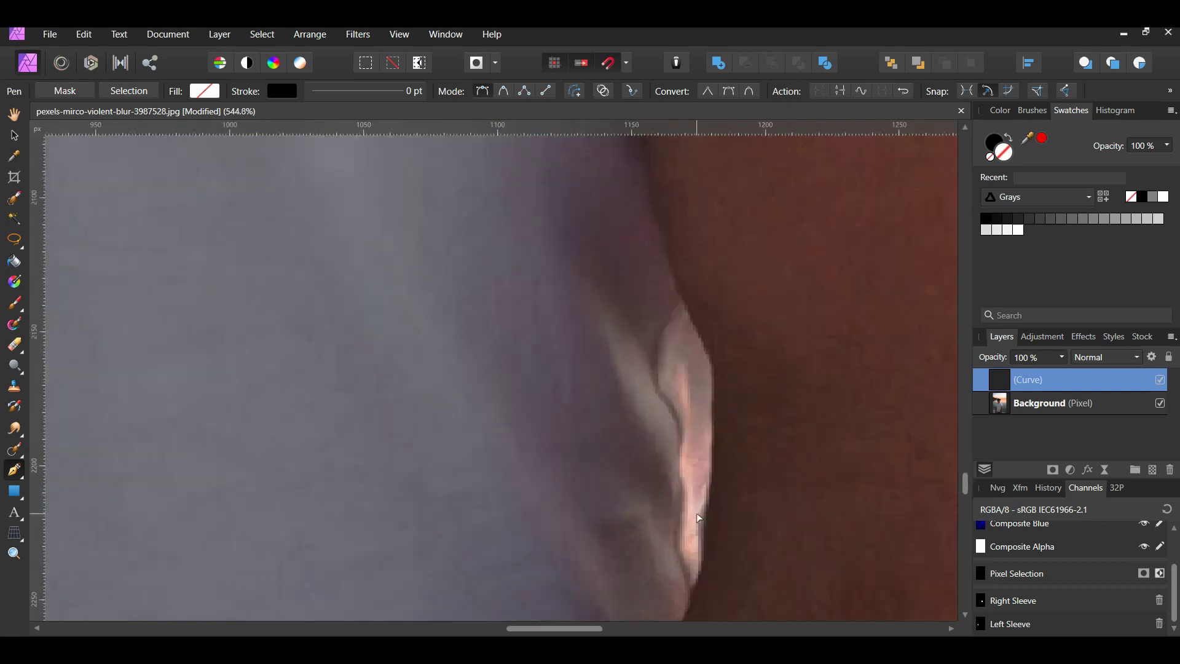
scroll(696, 513, up, 3)
ctrl+click(720, 368)
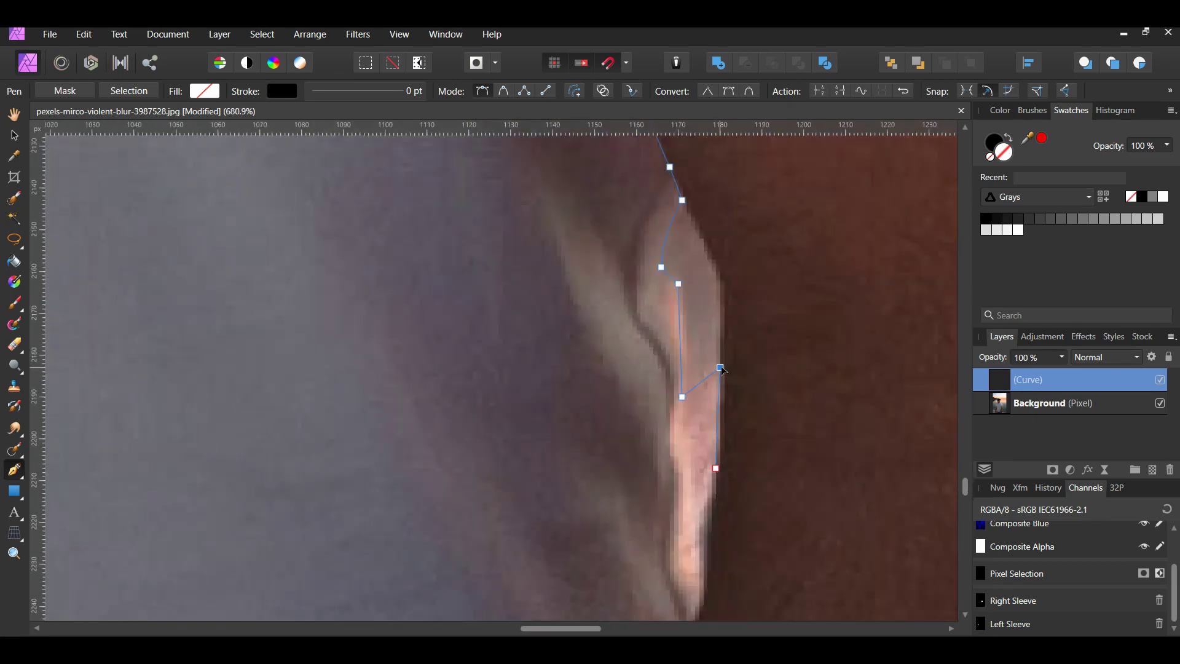
click(703, 514)
scroll(716, 526, down, 2)
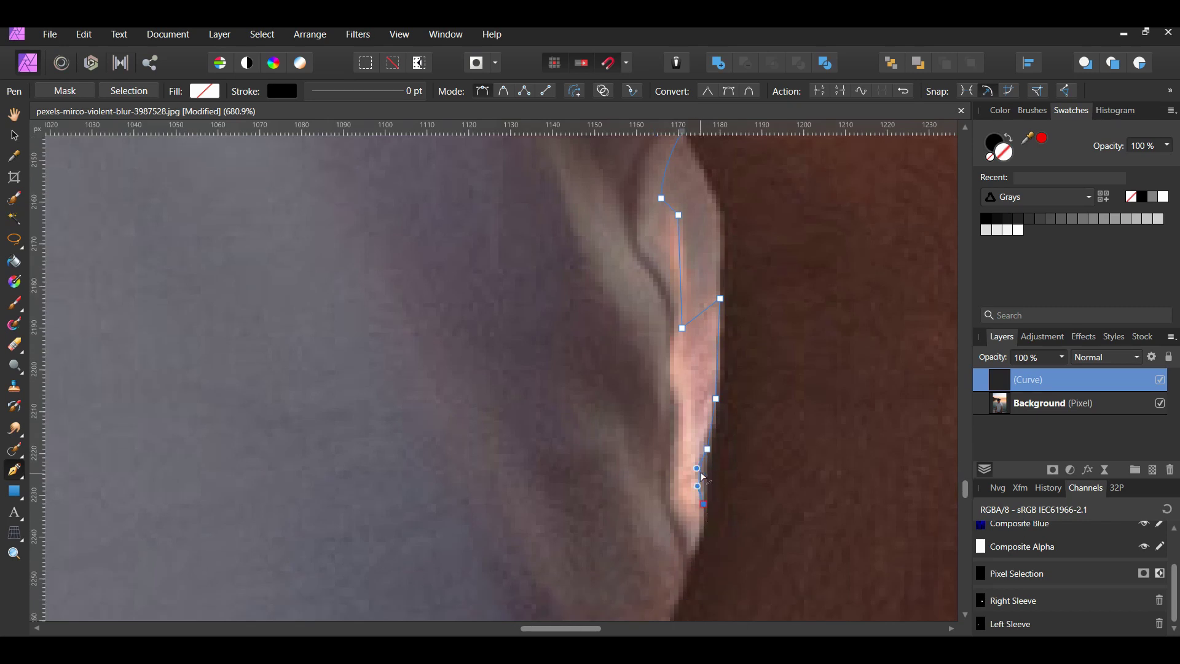
scroll(705, 532, down, 2)
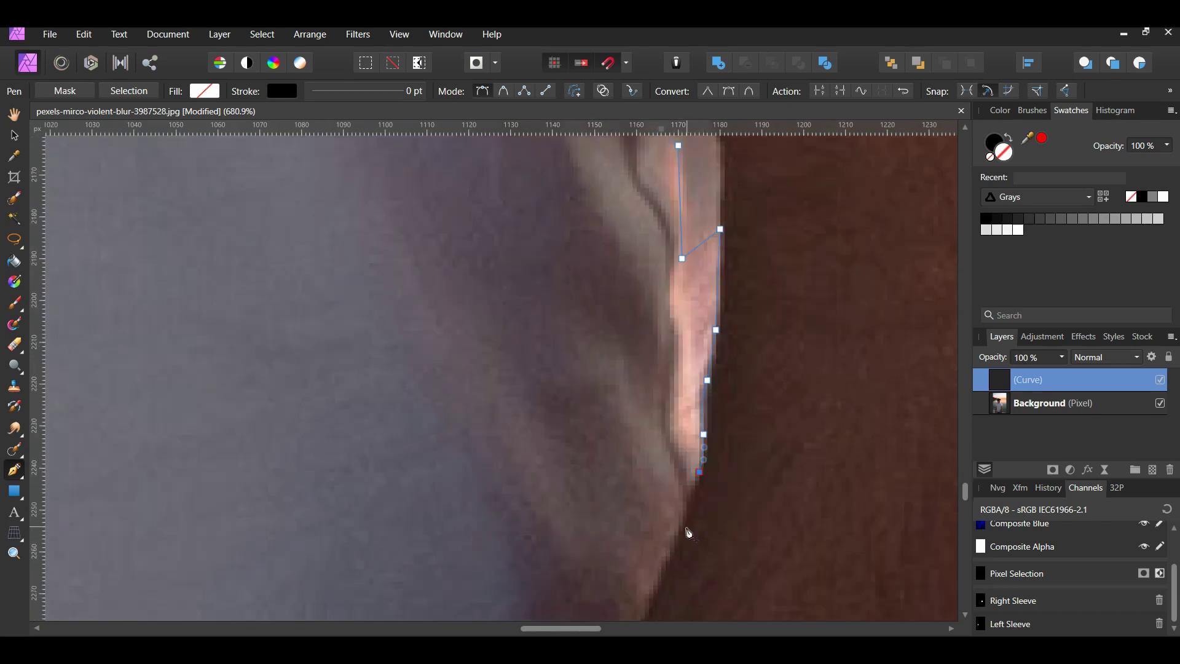
- Continue the path from the light patch's lower tip diagonally inward along the boundary between shirt and arm
click(682, 526)
scroll(635, 553, down, 3)
click(627, 562)
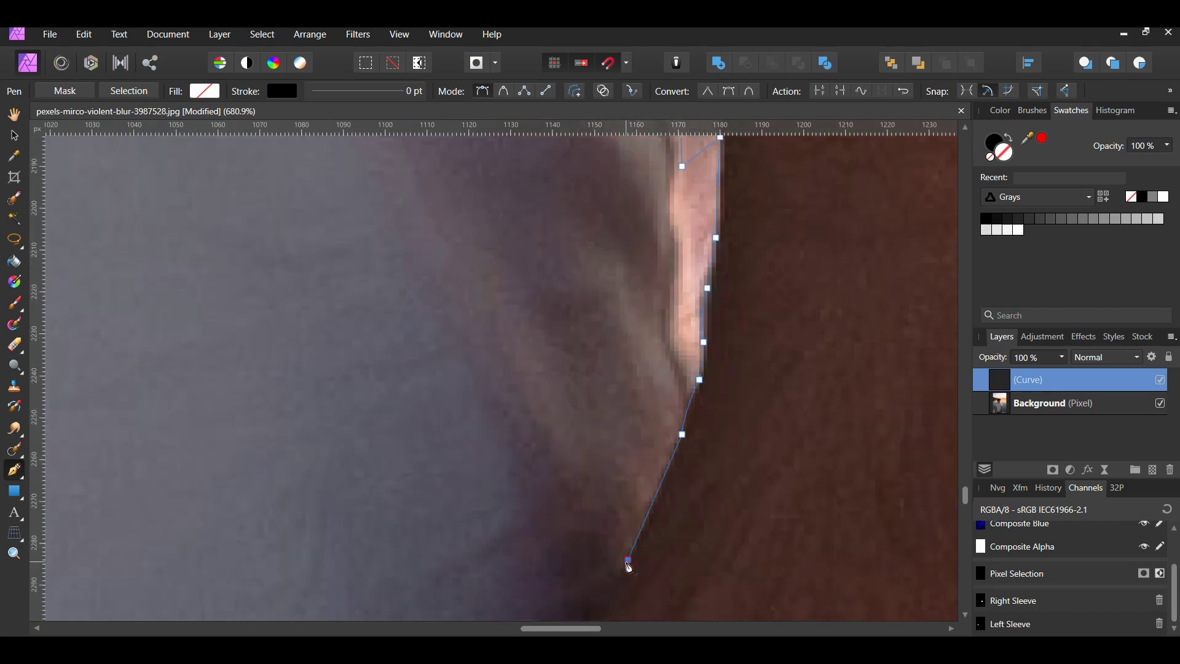
scroll(608, 547, down, 5)
scroll(566, 525, down, 5)
click(526, 482)
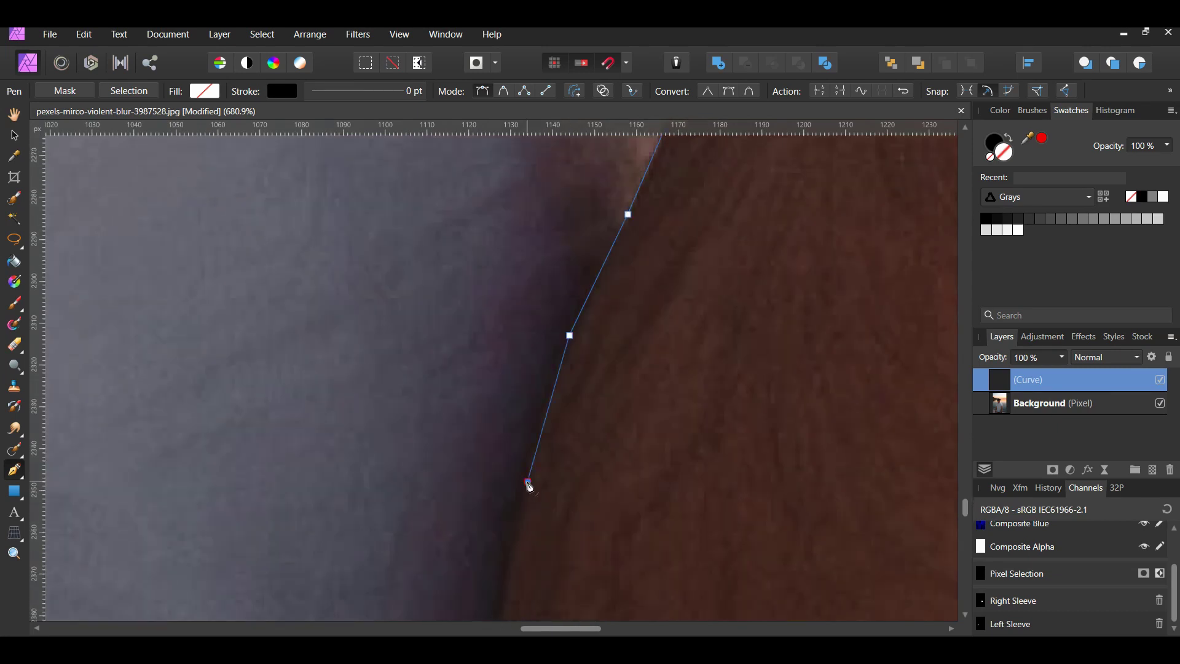
- Extend the path down the dark purple-shaded side of the shirt, bending segments to match the arm's edge
scroll(491, 523, down, 2)
click(501, 497)
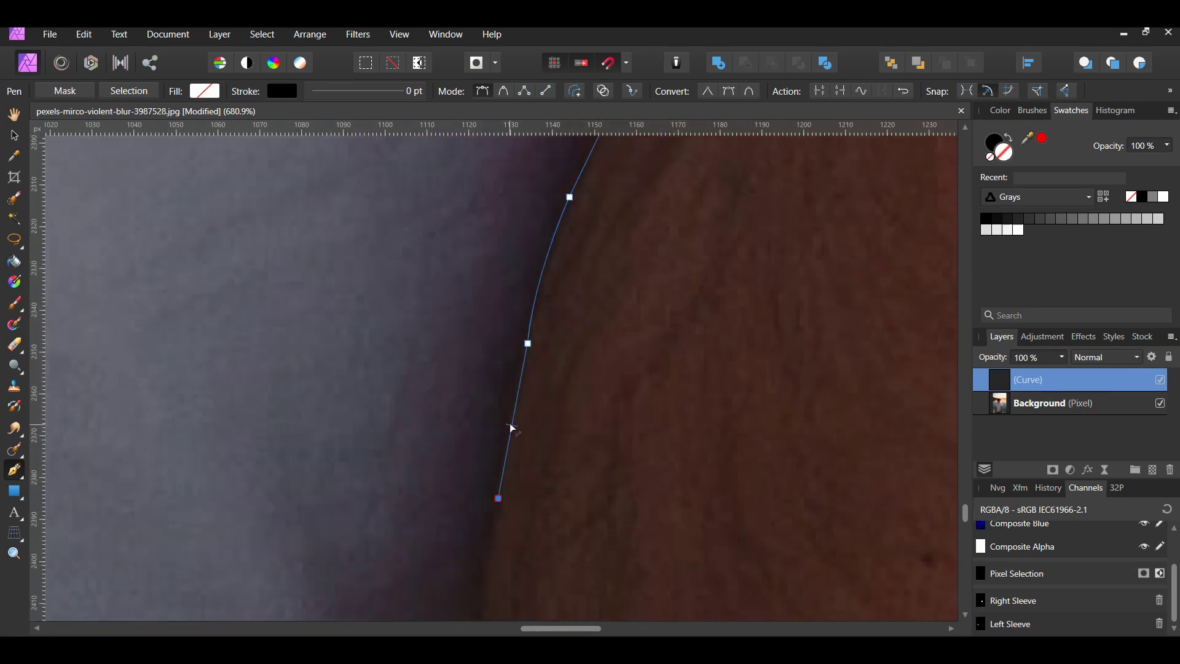
scroll(479, 488, down, 4)
click(469, 477)
drag(481, 385, 479, 394)
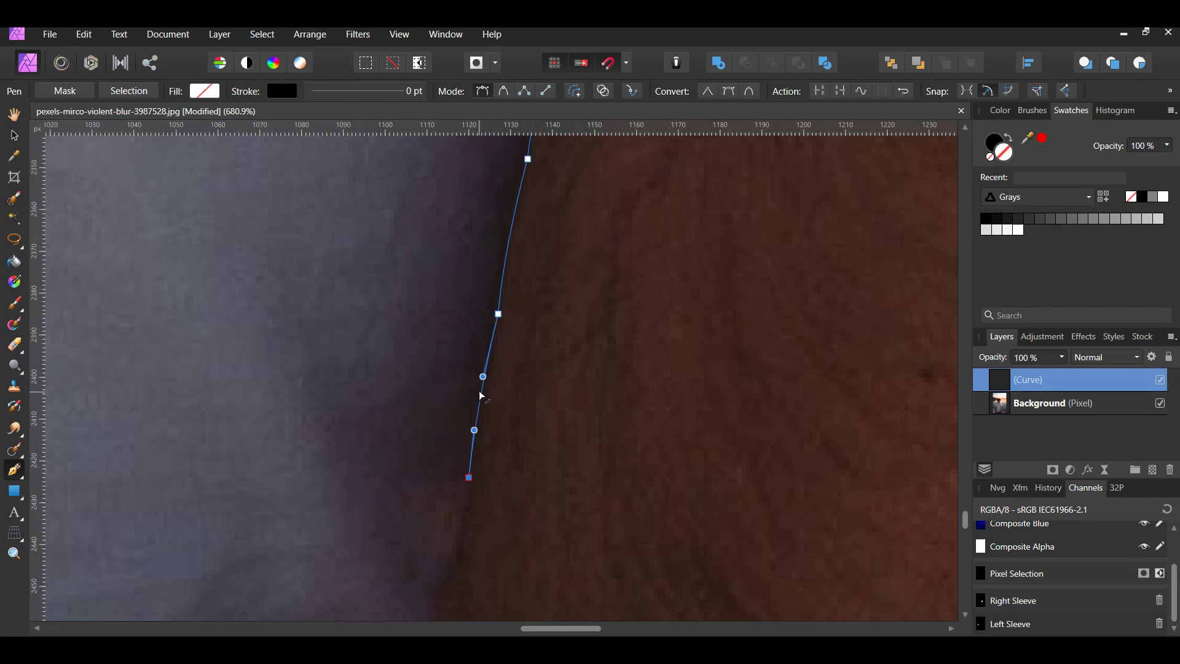
mouse_move(468, 477)
mouse_down()
mouse_move(482, 476)
mouse_move(469, 478)
mouse_up()
- Trace the shirt's side past the dark shadow to the start of the blue-shaded fold, curving the last segment
scroll(465, 496, down, 2)
scroll(466, 502, down, 2)
click(440, 434)
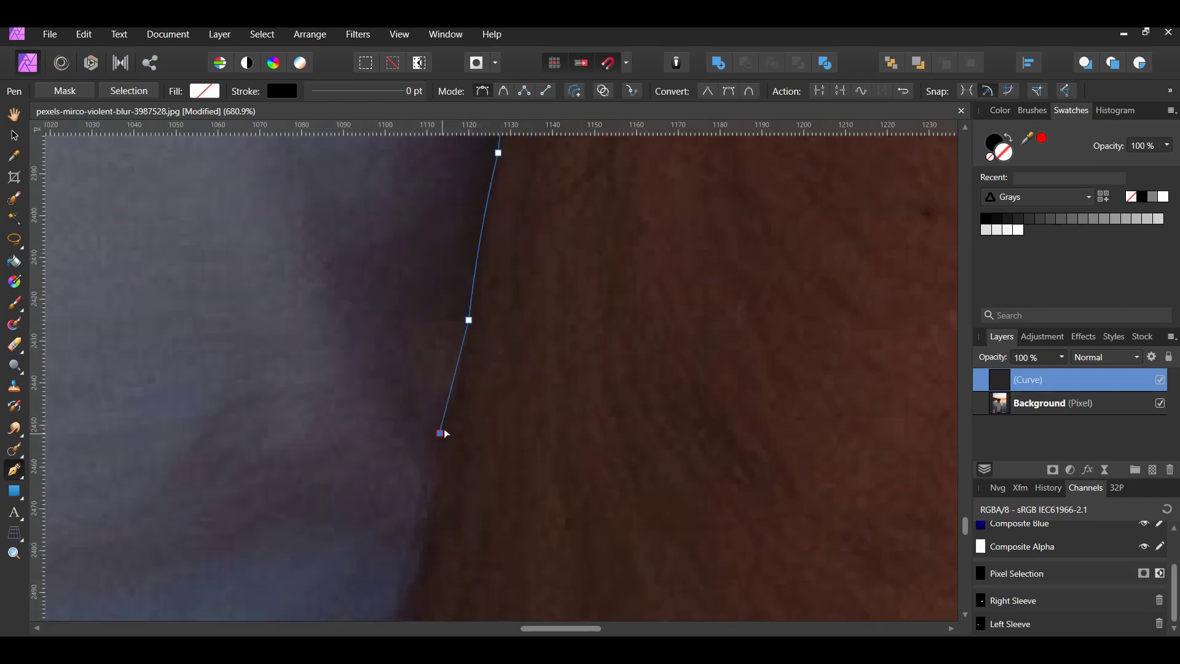
drag(451, 390, 451, 386)
click(440, 433)
click(435, 500)
click(423, 567)
click(425, 534)
- Follow the blue-shaded fold down to its tip at the arm, shifting a point inward and bending the final segment
scroll(429, 540, down, 5)
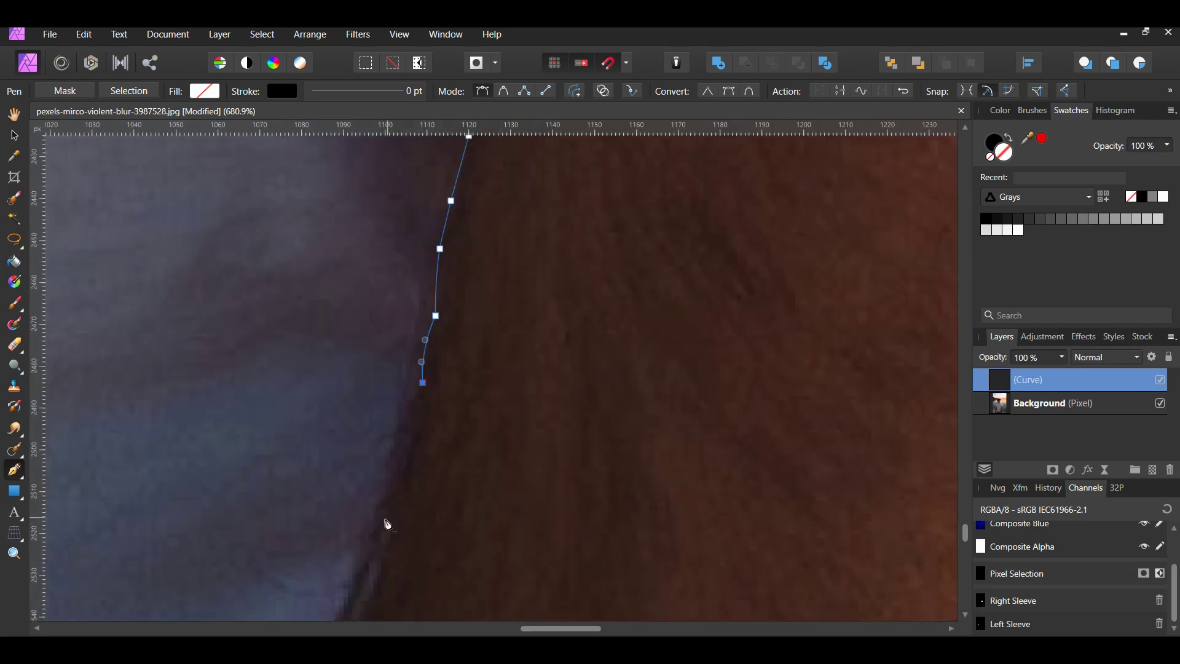
click(394, 479)
drag(423, 382, 415, 383)
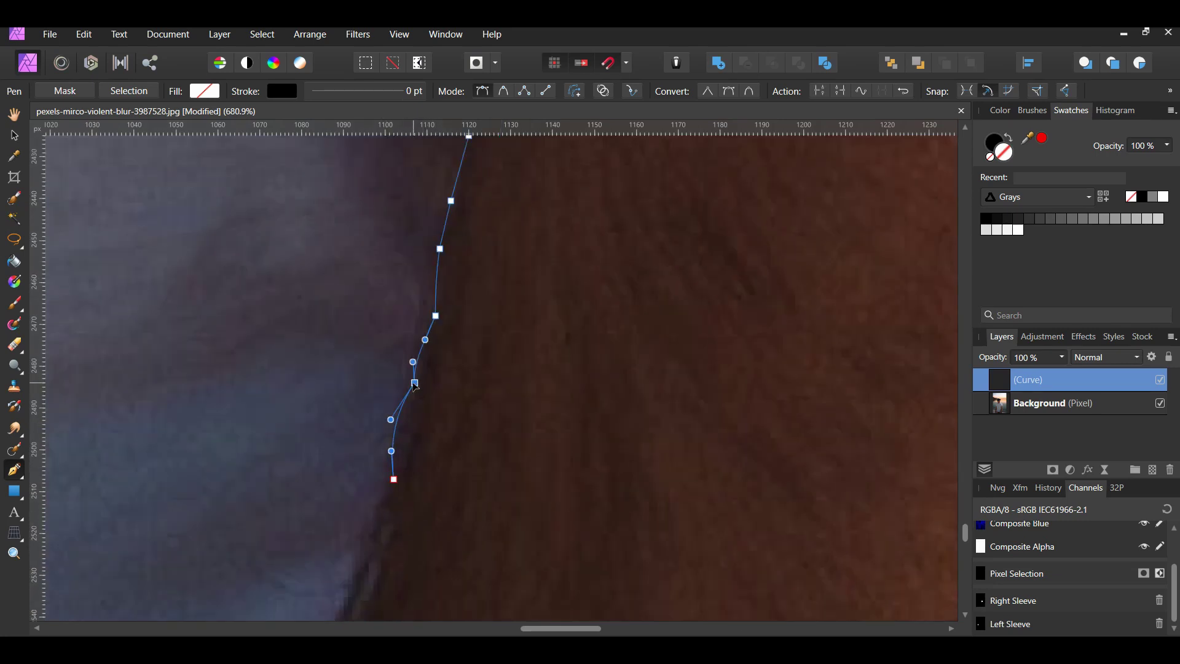
scroll(369, 479, down, 2)
click(351, 511)
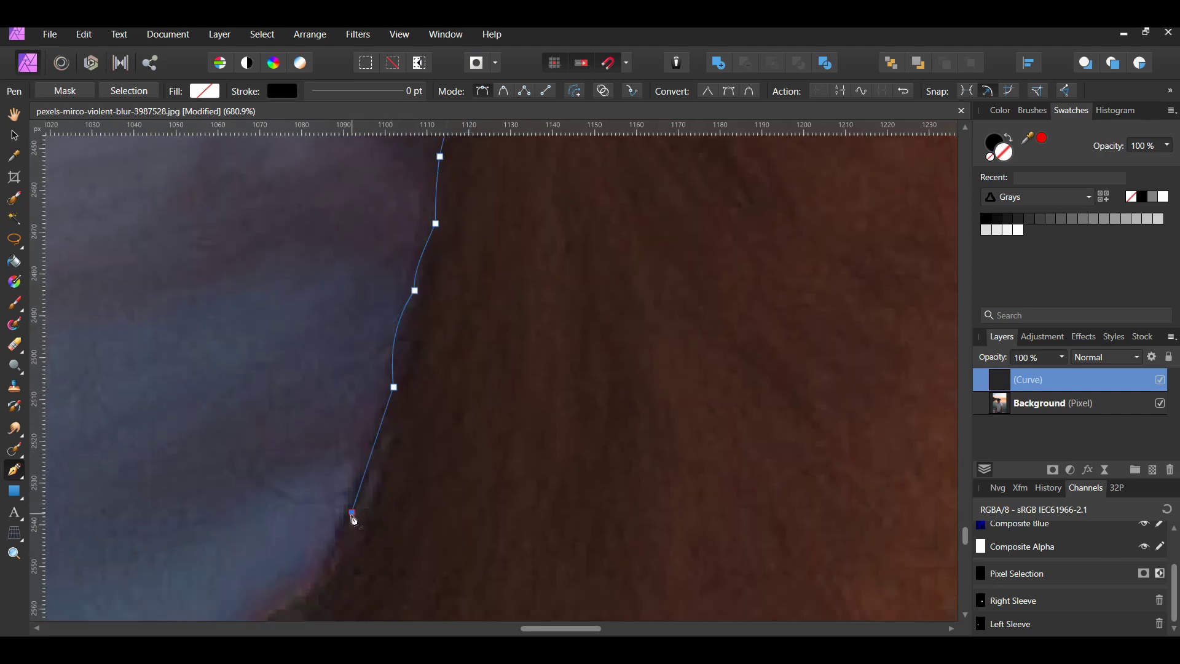
click(313, 588)
drag(333, 547, 328, 546)
- Continue the path below the fold tip along the forearm to the corner where the shirt's hem meets the black trousers
scroll(327, 545, down, 3)
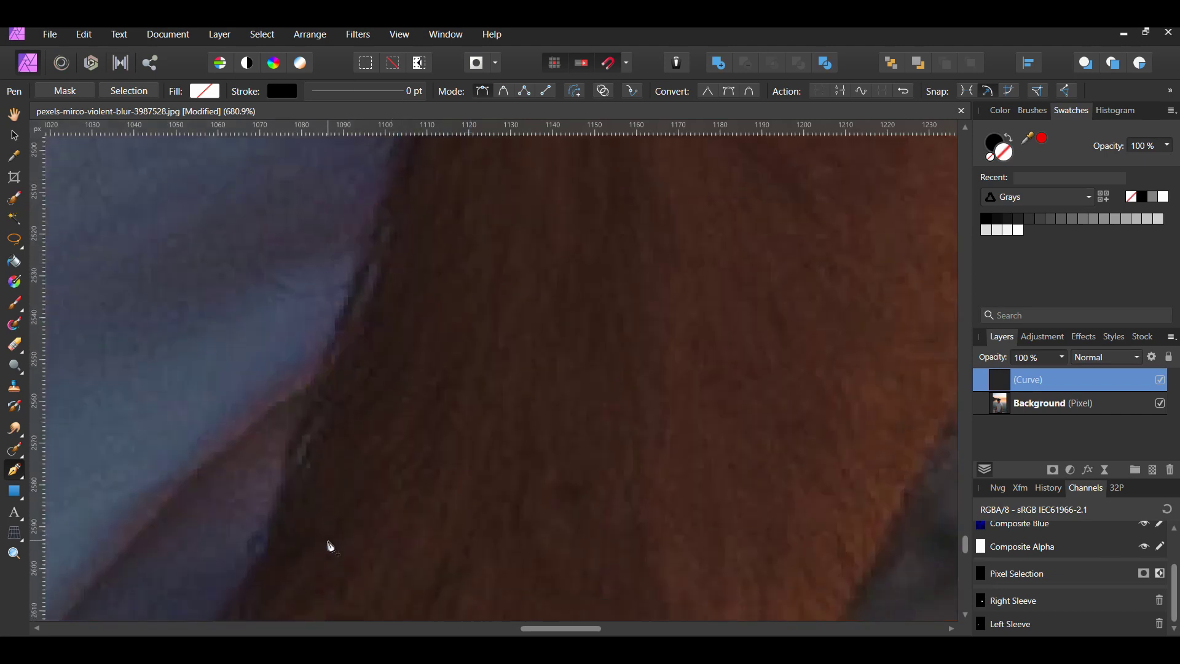
click(318, 359)
drag(272, 497, 267, 476)
scroll(299, 390, down, 2)
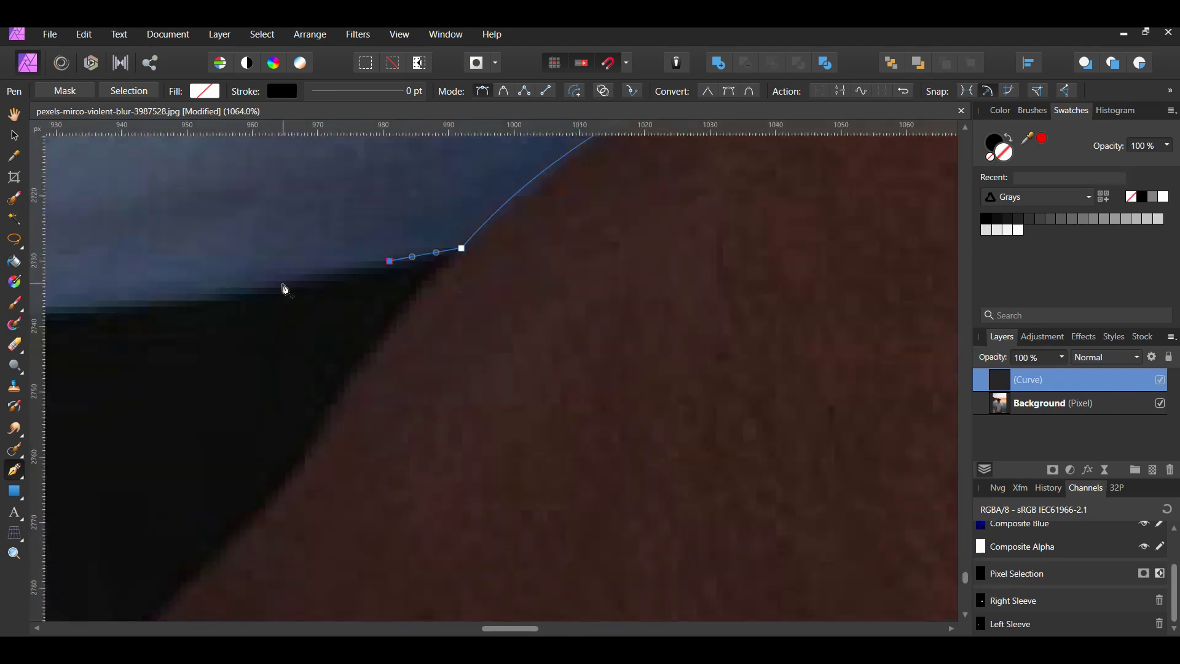
- Trace the nearly level part of the shirt's hem along the black trousers, adjusting a point to the edge
drag(285, 281, 334, 278)
scroll(333, 278, left, 5)
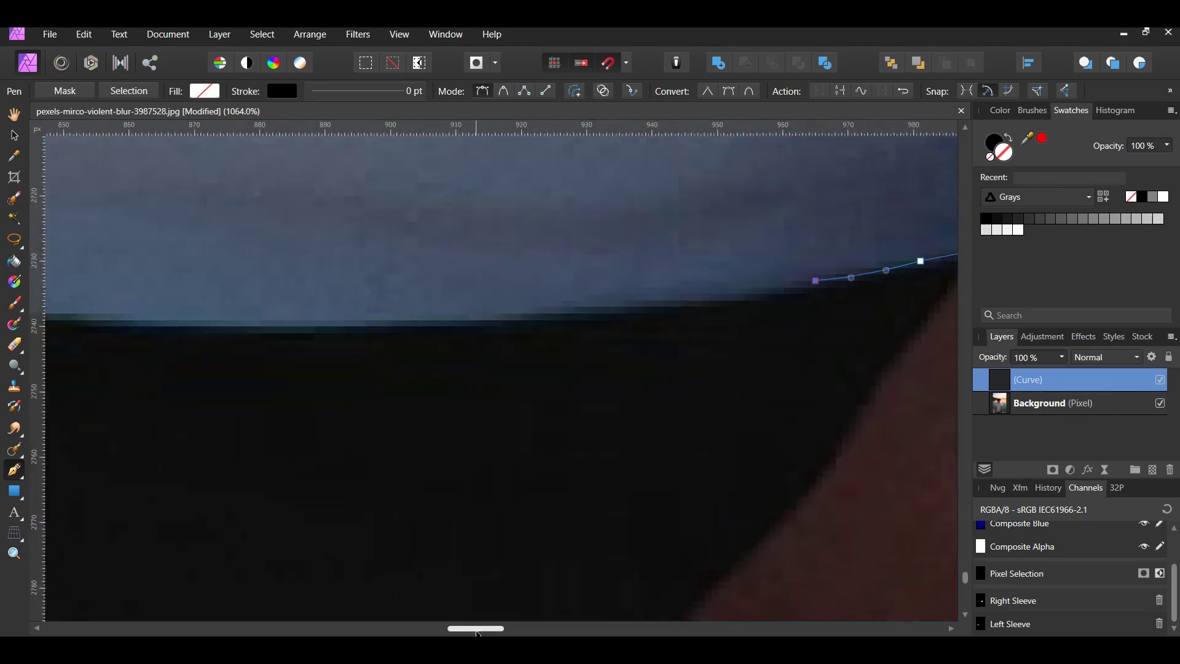
drag(645, 300, 718, 301)
drag(645, 301, 632, 307)
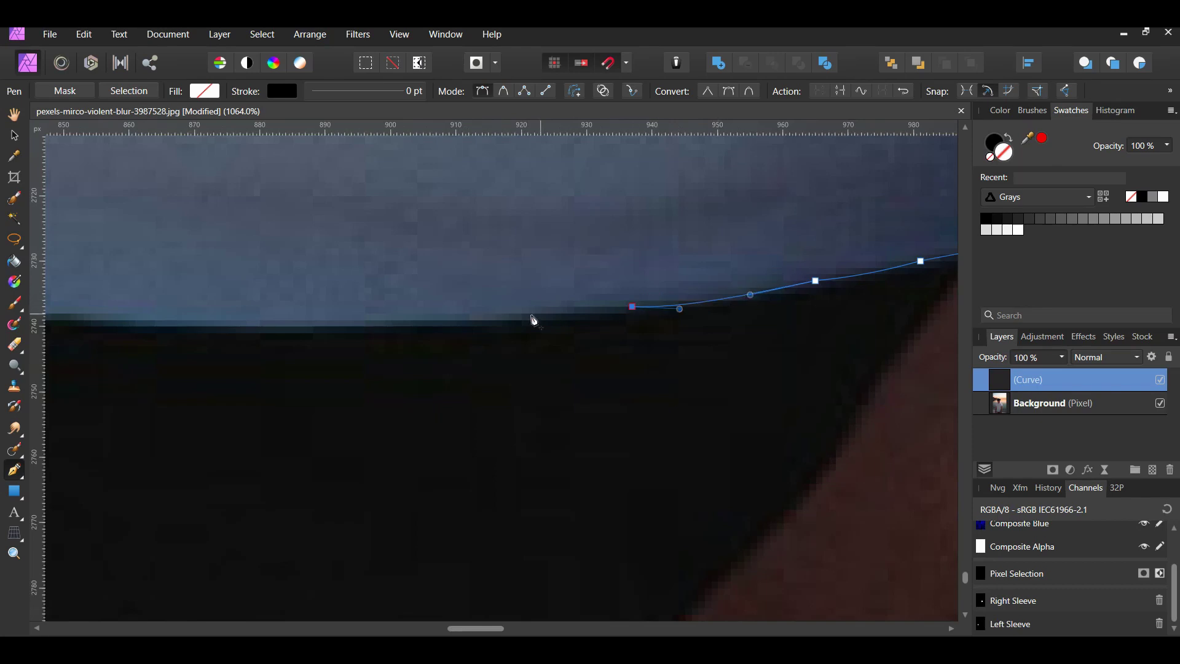
click(462, 319)
click(240, 326)
- Extend the path along the rising part of the hem above the trousers and bend its segments onto the edge
drag(476, 628, 428, 627)
click(325, 302)
scroll(351, 412, up, 1)
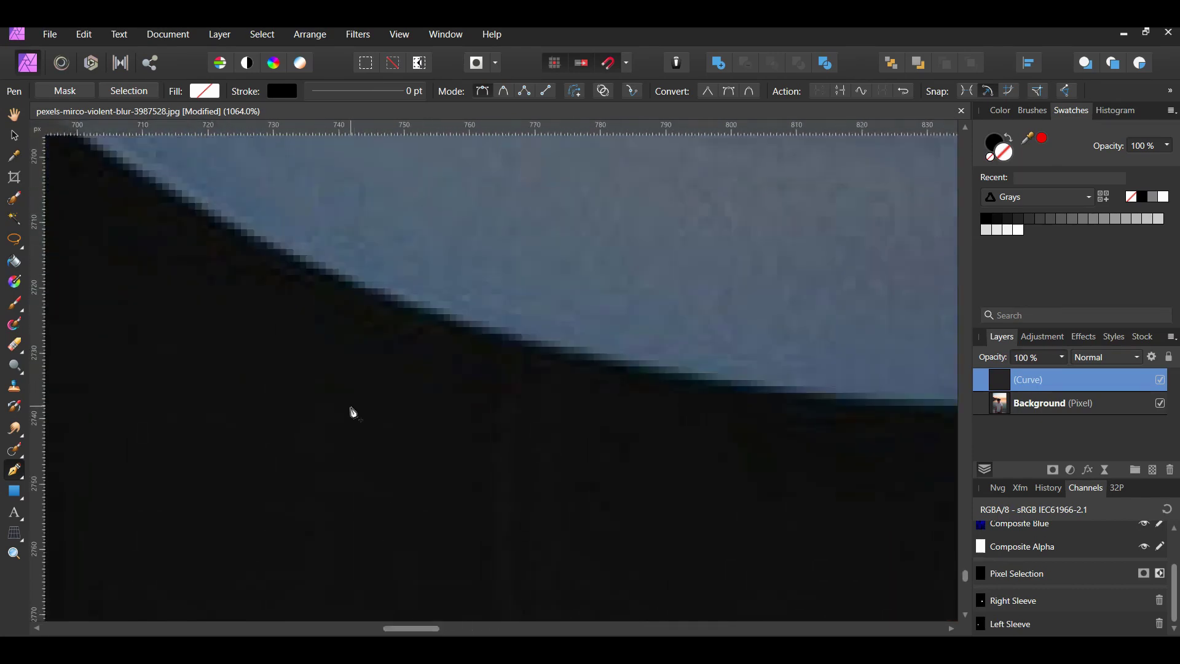
click(312, 263)
drag(566, 326, 554, 345)
drag(693, 368, 687, 371)
drag(435, 305, 420, 304)
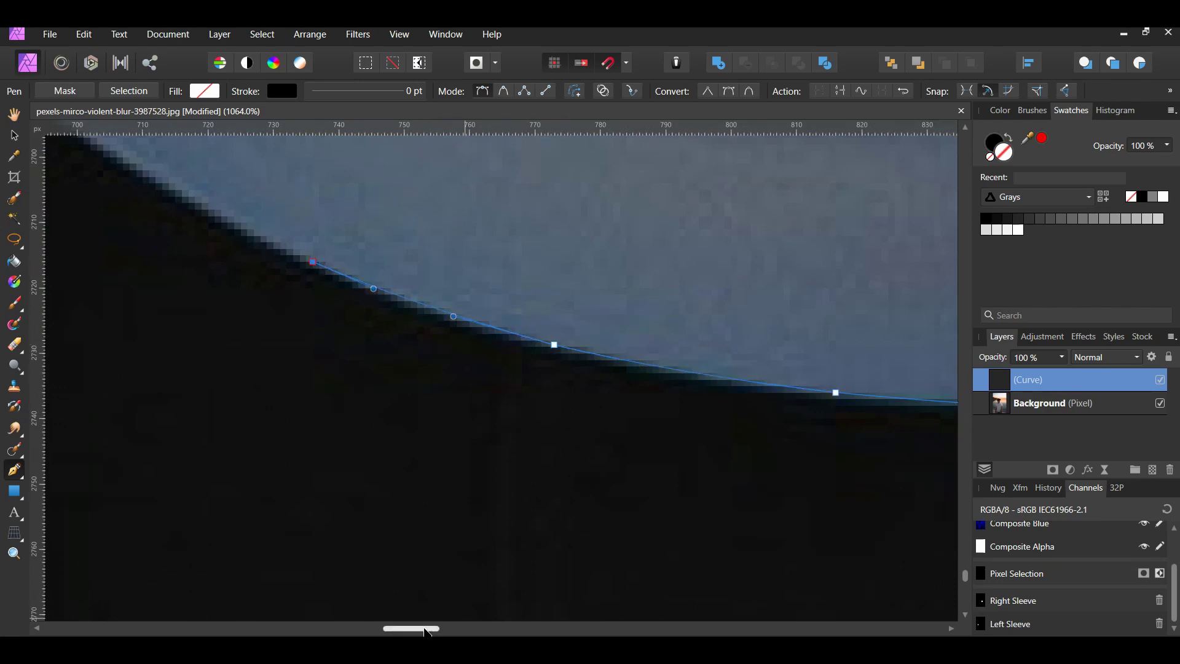
- Continue the path up the hem from the trousers onto the red patterned scarf, fitting points and segments to the edge
drag(411, 628, 376, 628)
scroll(506, 464, up, 1)
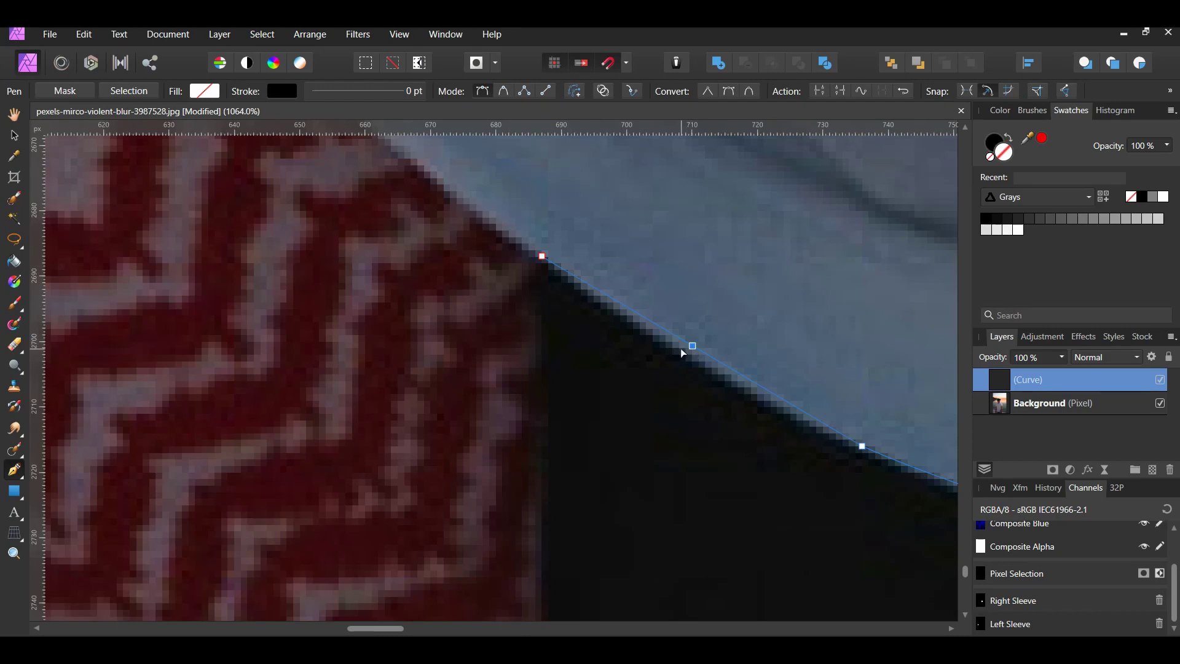
drag(692, 345, 685, 351)
scroll(389, 290, up, 2)
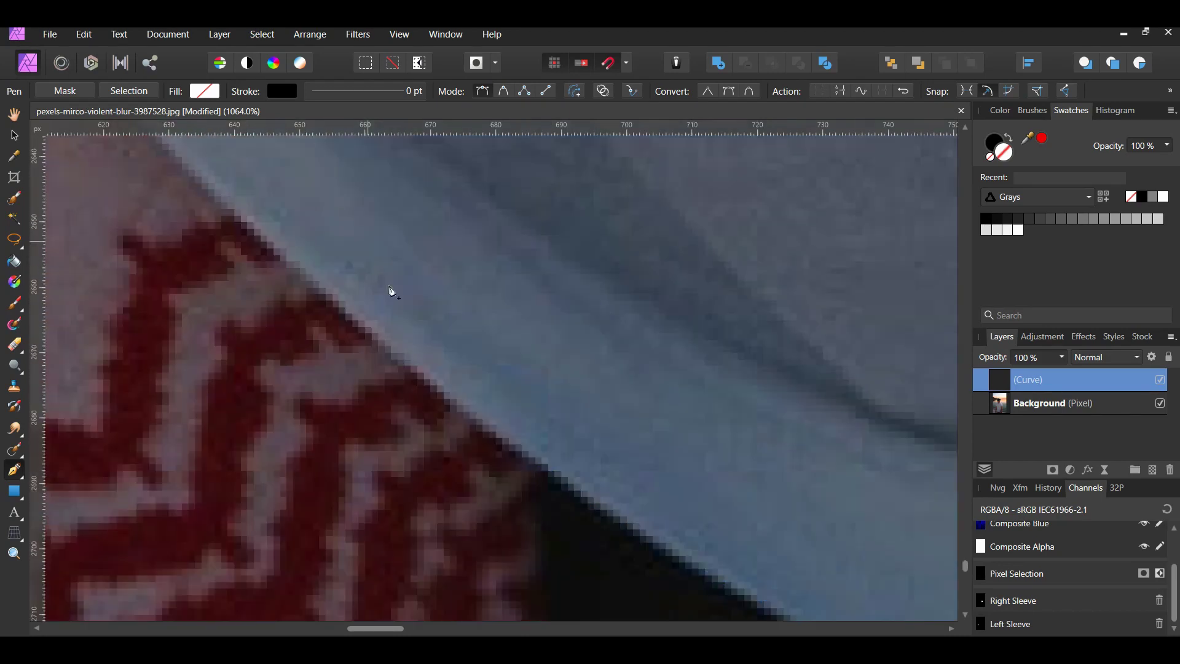
click(411, 359)
scroll(366, 324, up, 1)
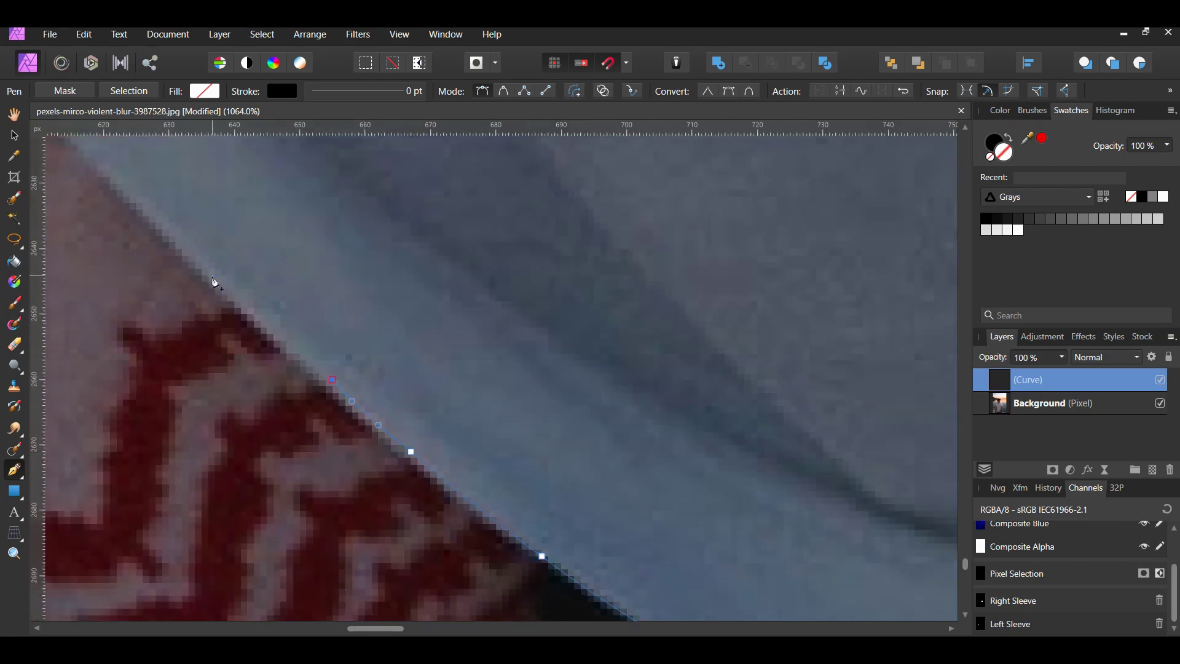
drag(331, 380, 325, 380)
- Trace the shirt's edge upwards along the scarf, past its pale folds to the top of the white fringed section
drag(383, 628, 360, 628)
scroll(413, 407, up, 3)
click(389, 266)
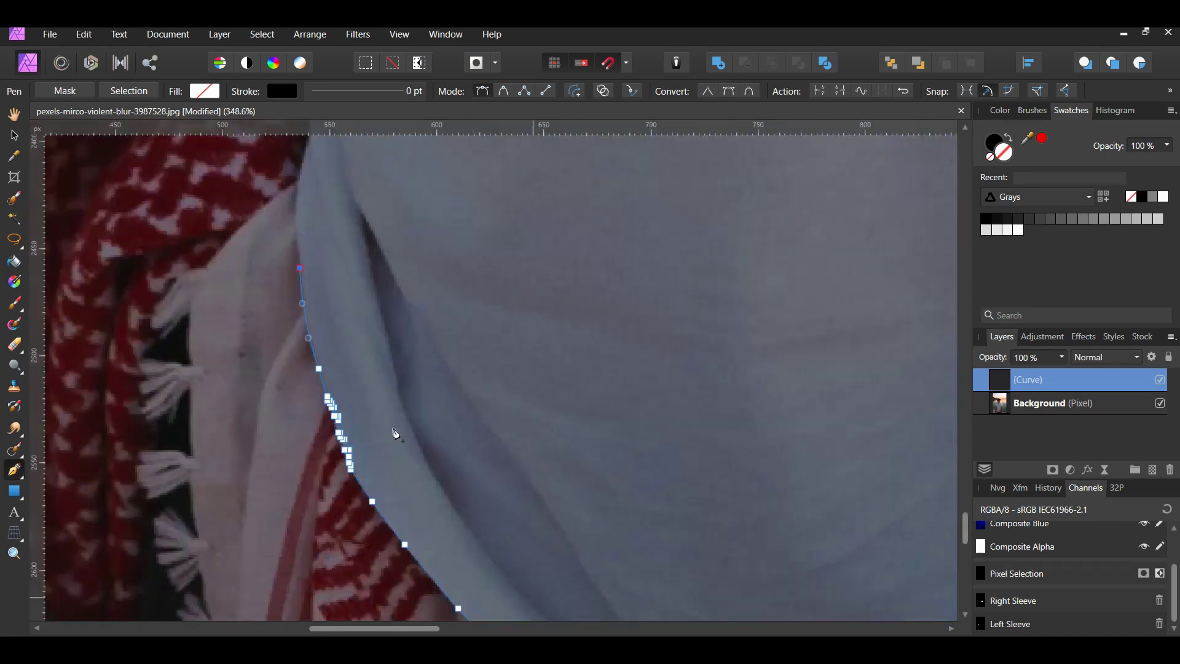
scroll(393, 430, up, 1)
click(295, 302)
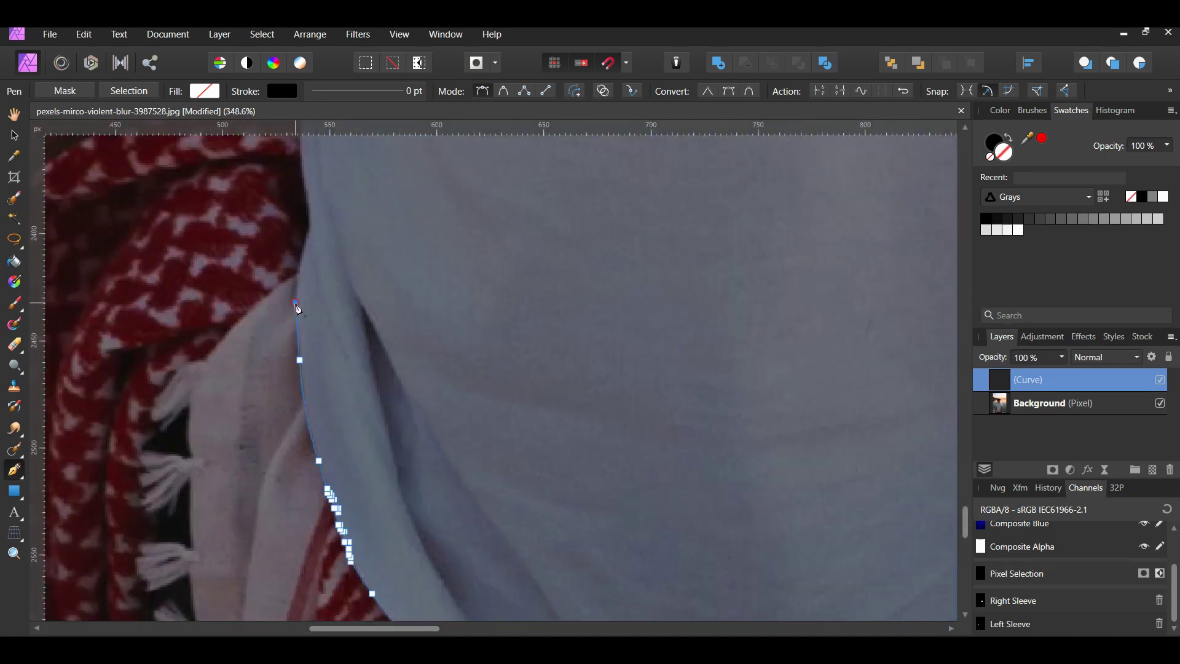
- Extend the path along the shirt's edge from the top of the white fringed section onto the red part of the scarf
scroll(297, 308, up, 3)
click(298, 244)
scroll(314, 239, up, 1)
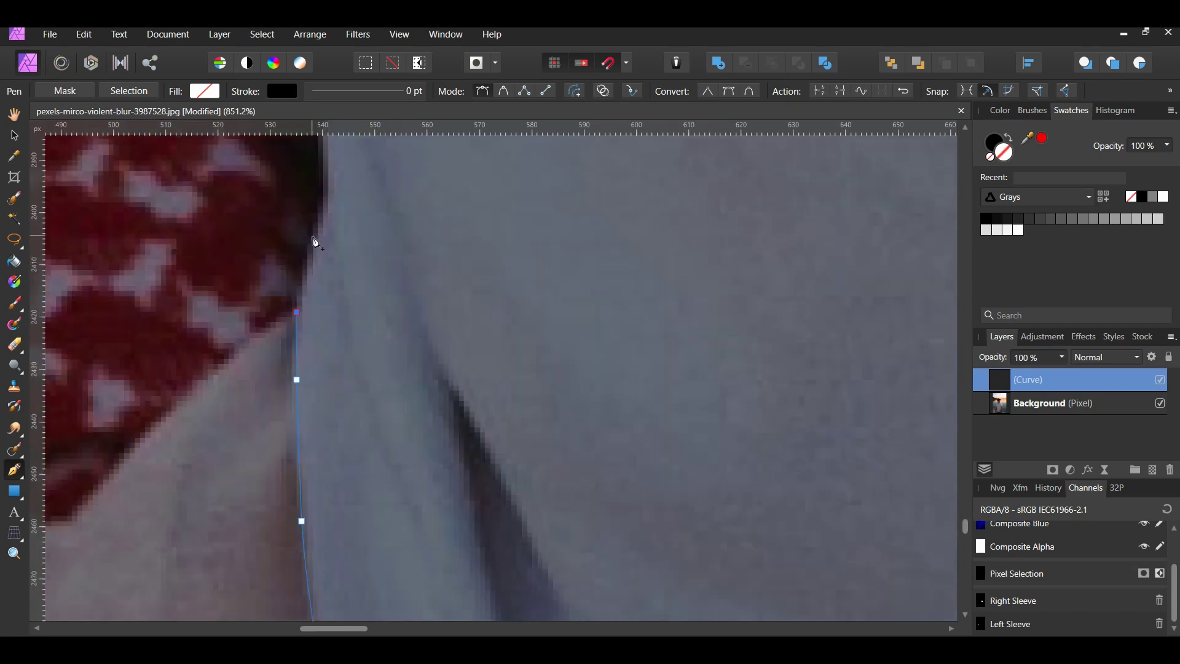
click(302, 265)
scroll(316, 235, up, 1)
scroll(319, 246, up, 1)
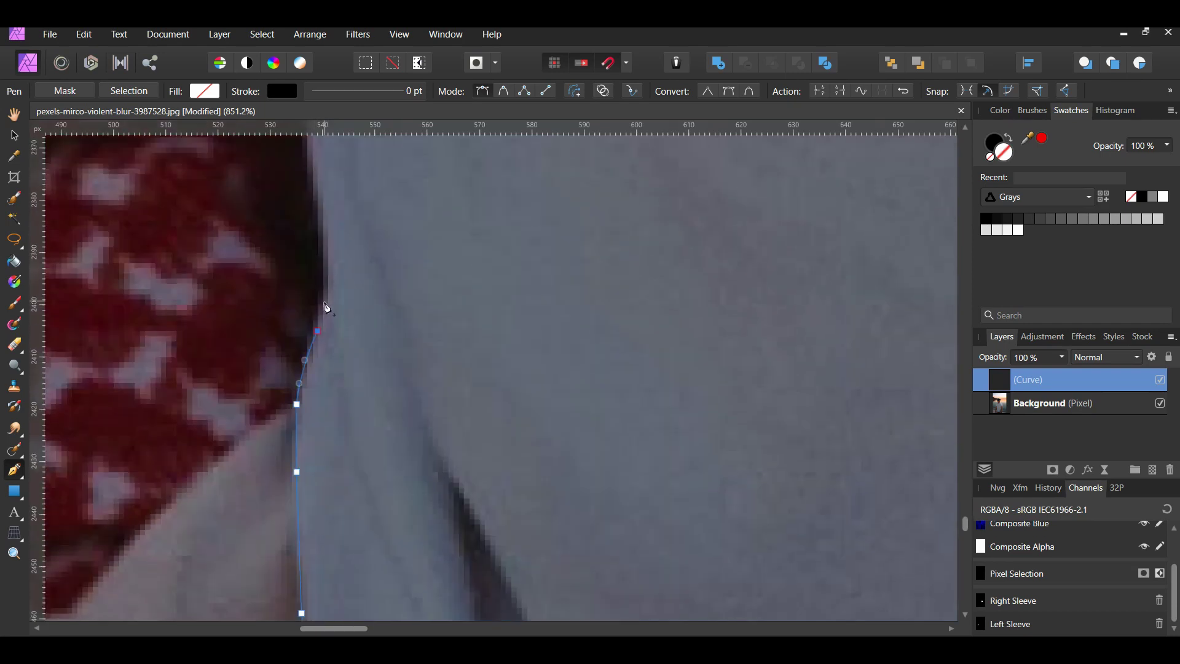
- Trace the shirt's edge upwards along the scarf's dark fold to the bare arm, adjusting points onto the edge
click(318, 295)
click(324, 240)
scroll(321, 295, up, 2)
drag(325, 361, 334, 361)
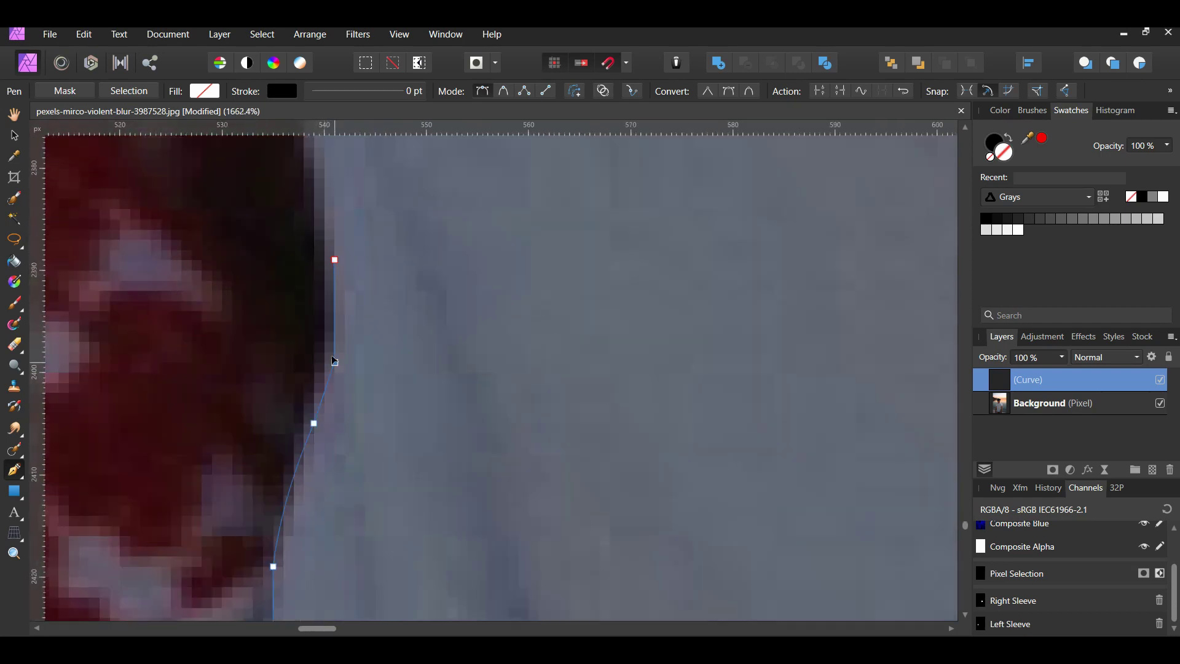
click(331, 215)
scroll(314, 203, down, 1)
scroll(309, 183, up, 2)
scroll(309, 183, up, 1)
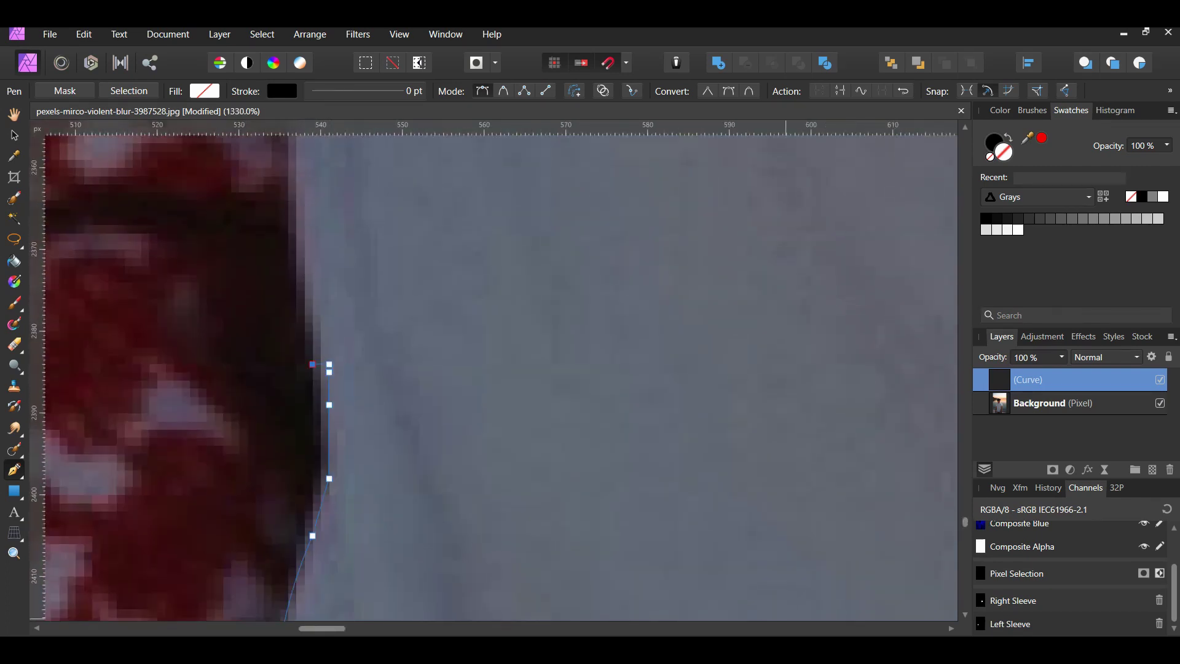
scroll(406, 326, down, 5)
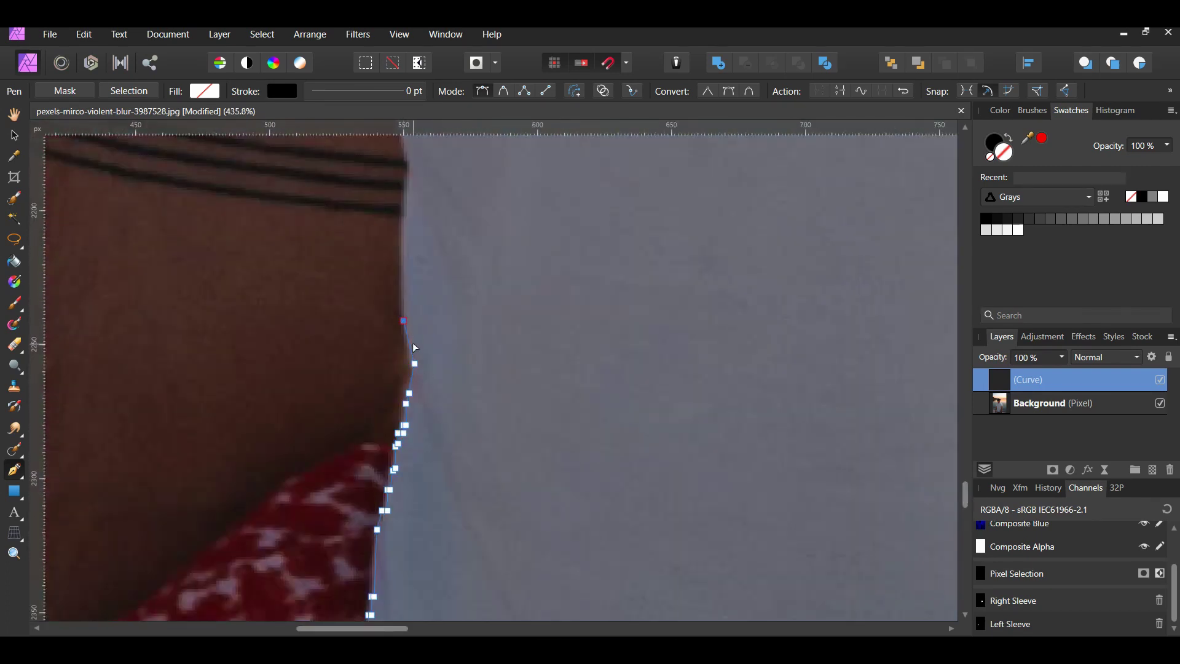
- Continue the path up the shirt's edge along the arm, past the three black bands
click(401, 267)
click(403, 218)
scroll(410, 236, up, 3)
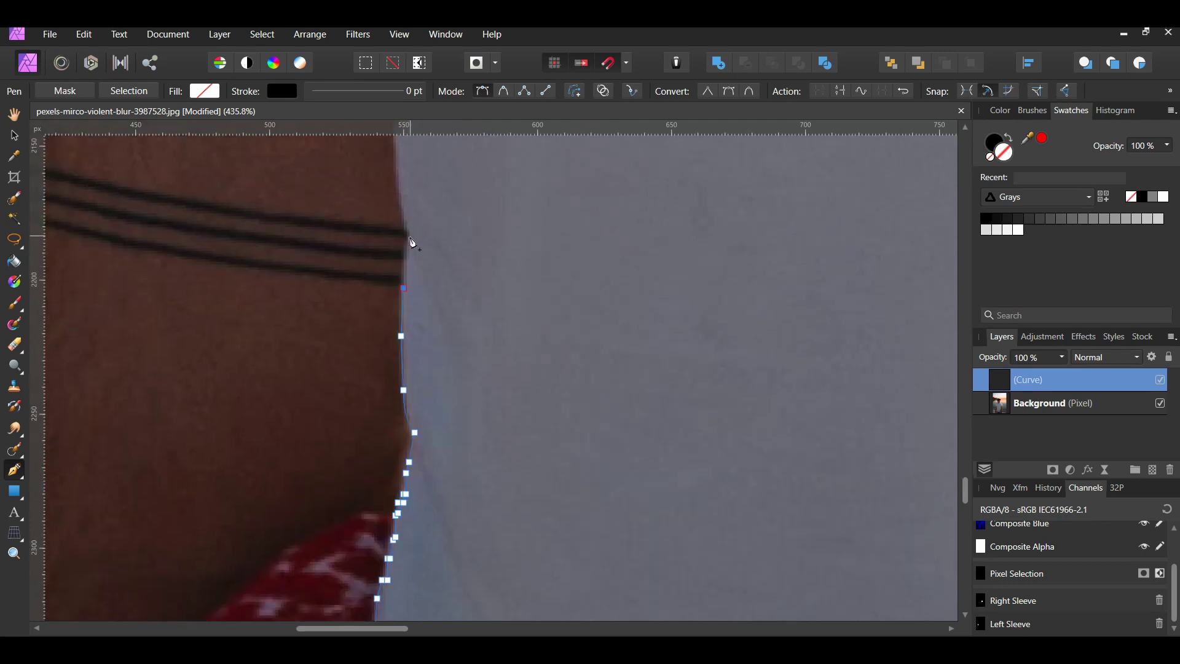
click(402, 206)
scroll(403, 209, up, 4)
click(393, 247)
scroll(394, 246, up, 2)
click(393, 215)
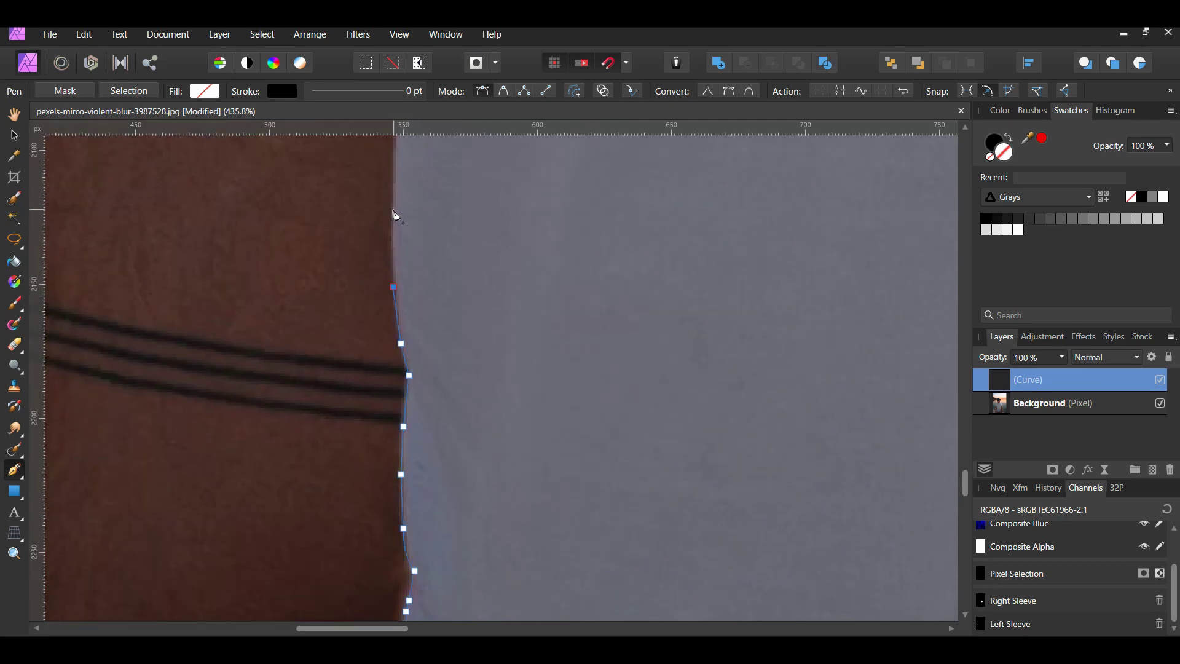
- Trace the nearly straight shirt edge beside the arm above the bands, adjusting a point onto the edge
scroll(395, 214, up, 4)
click(399, 213)
scroll(399, 213, up, 9)
click(396, 203)
scroll(399, 246, up, 8)
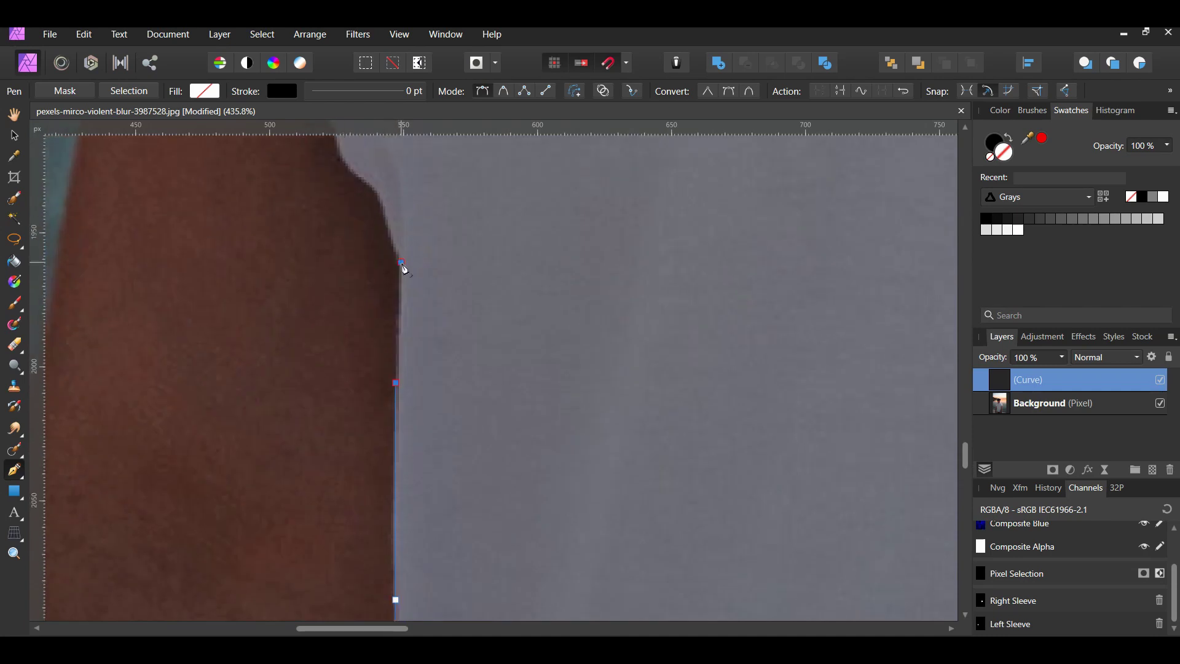
click(398, 385)
- Trace the shirt's stepped bulge beside the upper arm to the inner corner of the sleeve hem
scroll(396, 532, down, 3)
scroll(403, 536, up, 4)
click(387, 288)
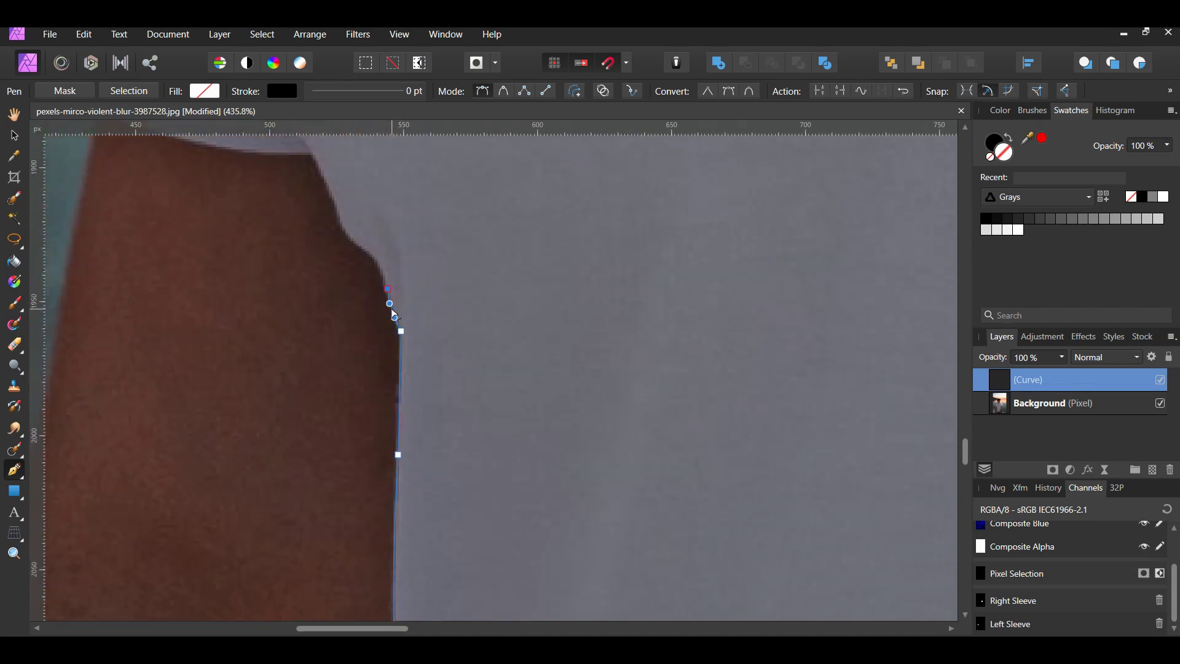
click(372, 257)
click(342, 224)
scroll(349, 239, up, 3)
click(310, 243)
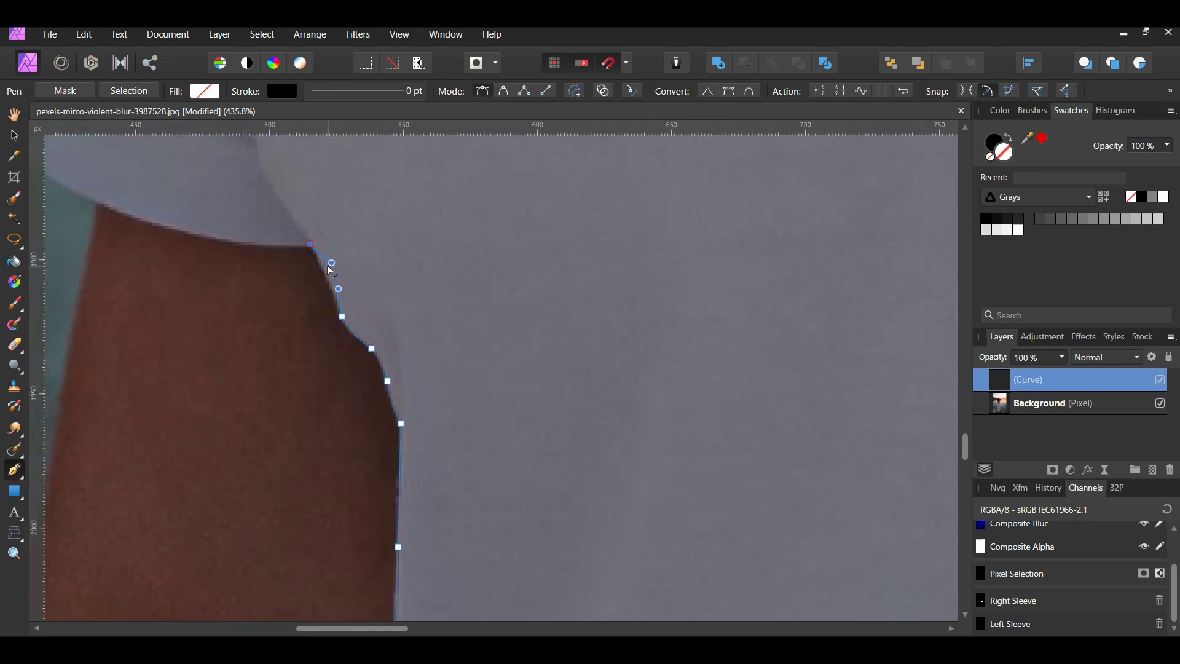
- Extend the path from the sleeve hem's corner up the lower boundary between sleeve and shirt body, fitting its segments
scroll(325, 270, up, 5)
click(263, 340)
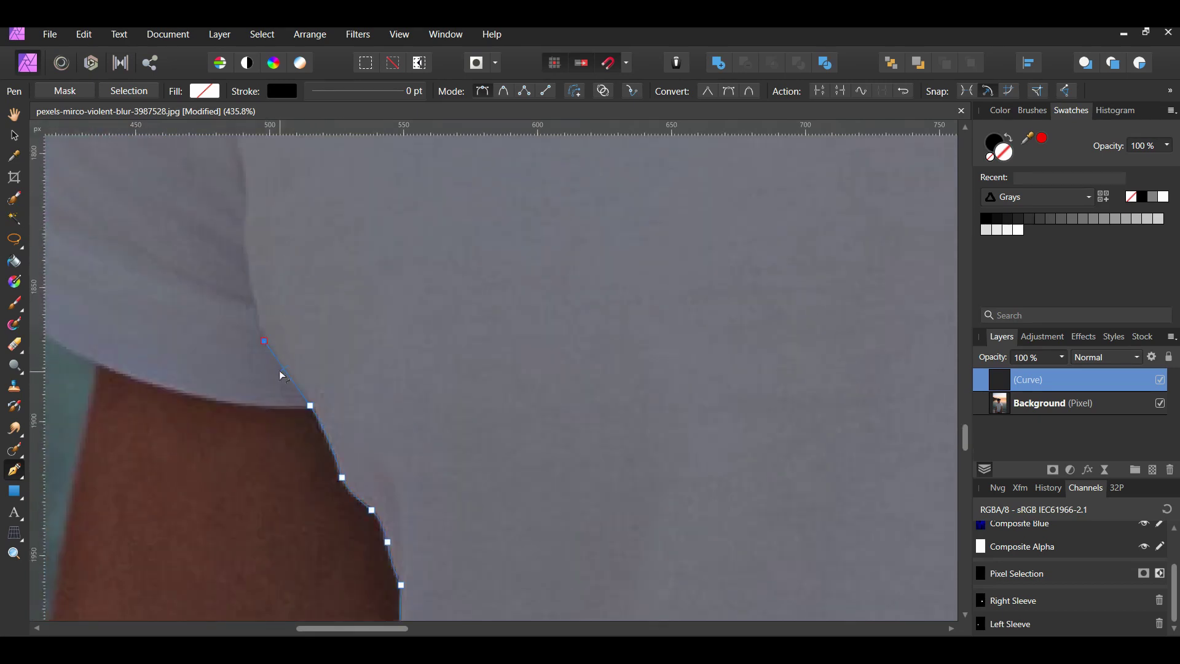
click(245, 252)
scroll(238, 247, up, 3)
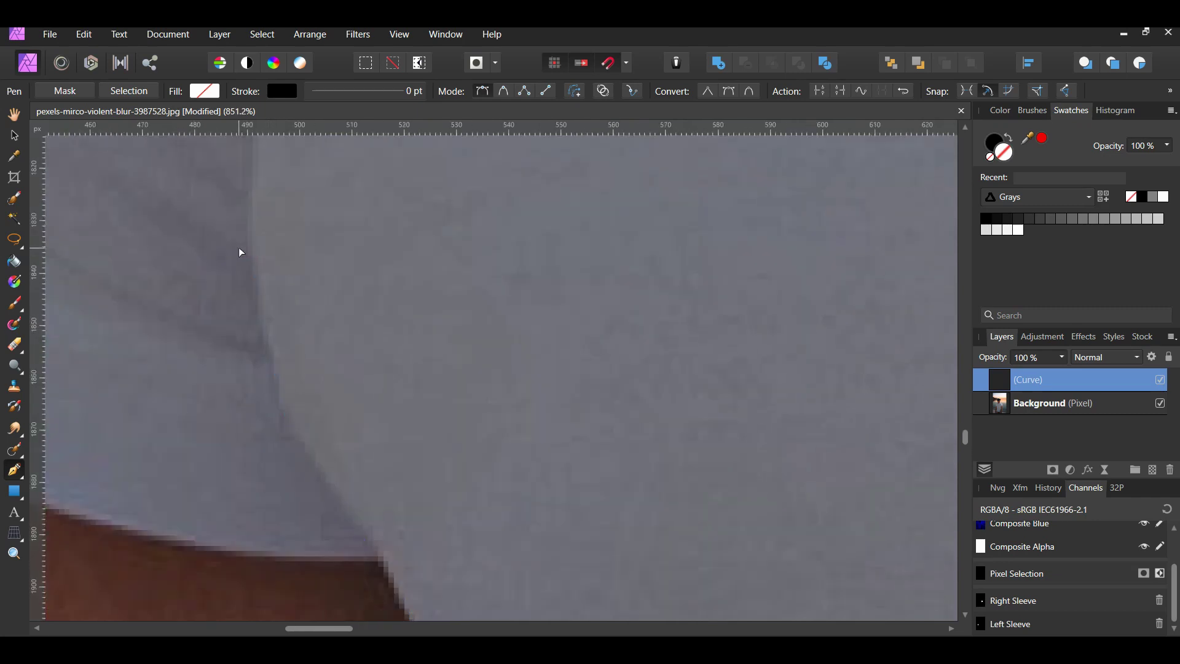
drag(260, 301, 256, 304)
scroll(292, 366, up, 2)
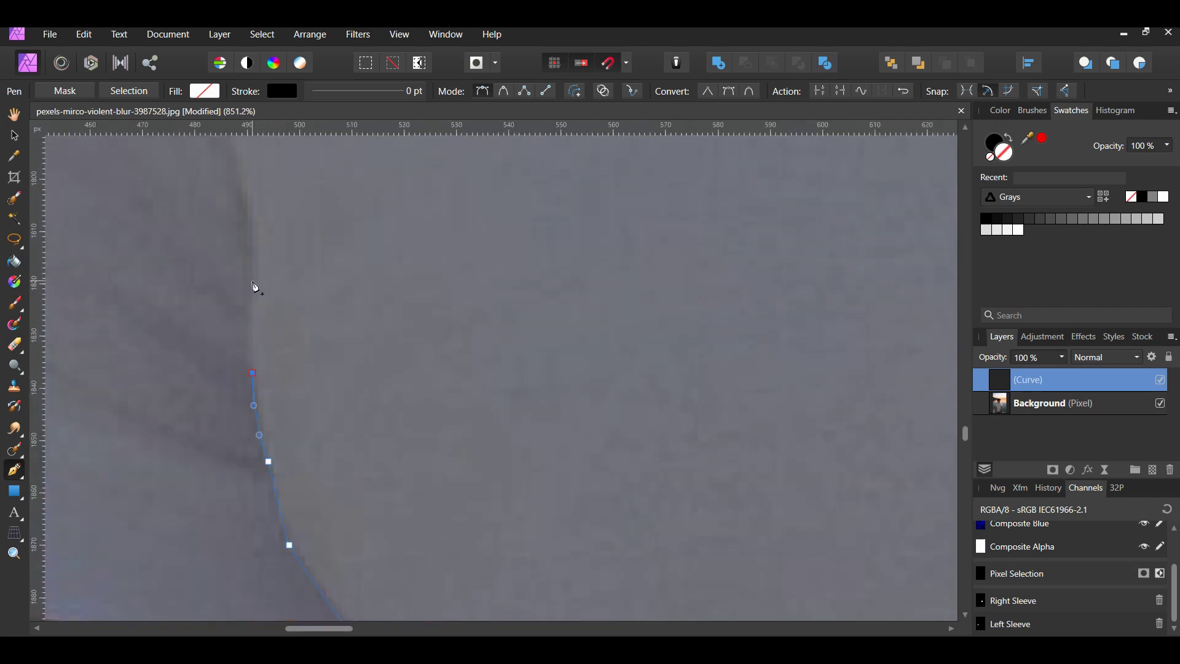
click(253, 277)
- Continue the path around the armpit fold and up the crease between the sleeve and shirt body
scroll(210, 209, down, 3)
scroll(200, 177, up, 2)
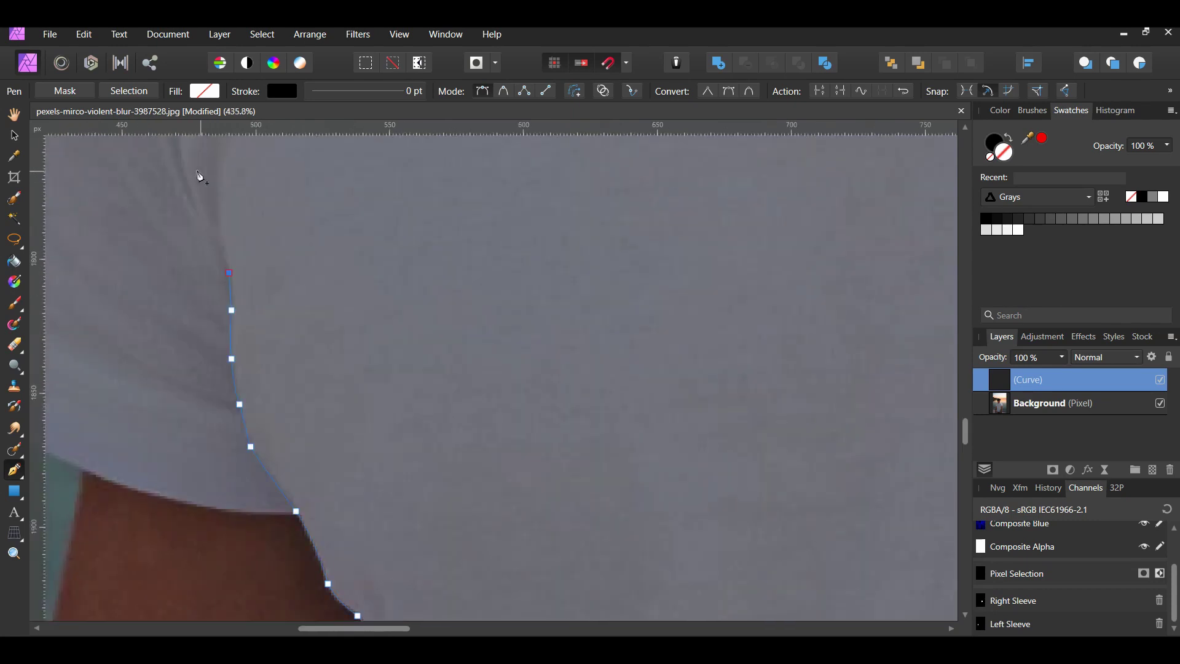
click(221, 301)
click(200, 284)
click(202, 285)
click(176, 217)
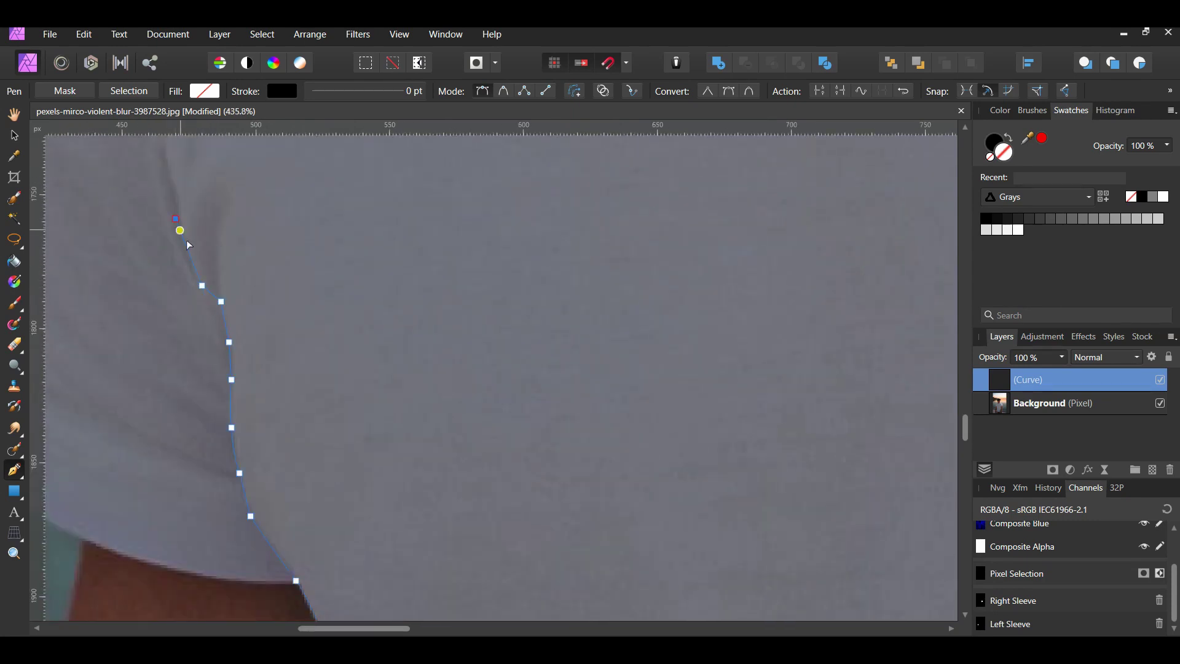
scroll(186, 258, up, 3)
click(162, 305)
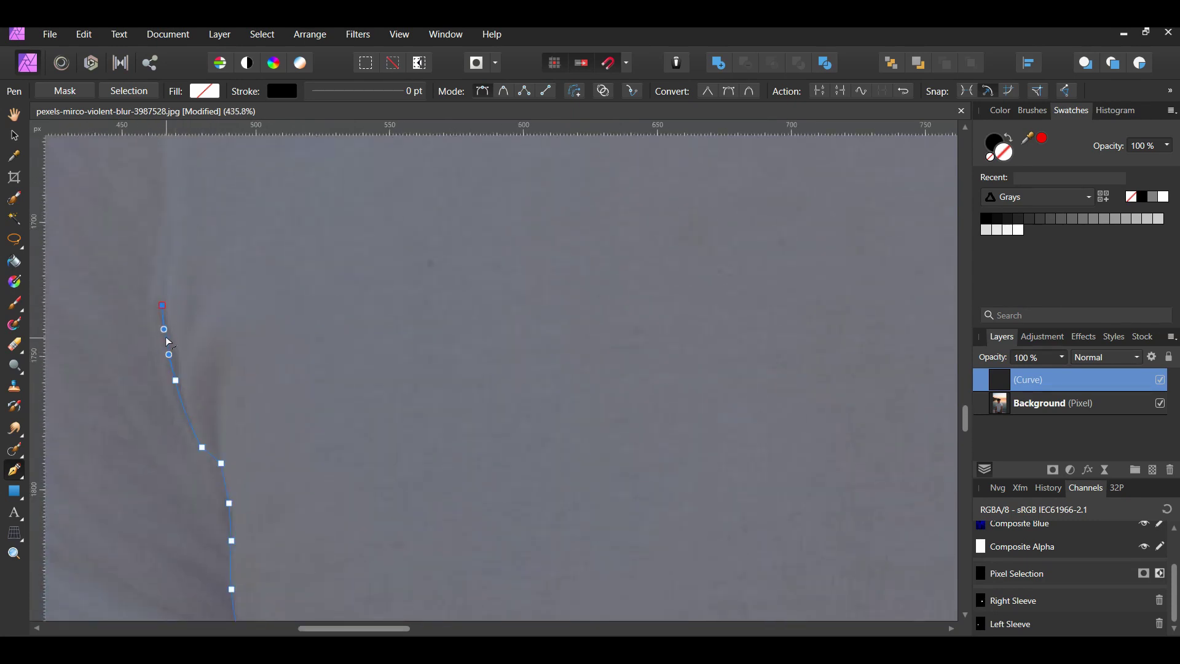
- Trace the upper sleeve seam to the outer edge of the shoulder, just short of the path's starting point
click(170, 243)
scroll(171, 212, up, 4)
click(157, 199)
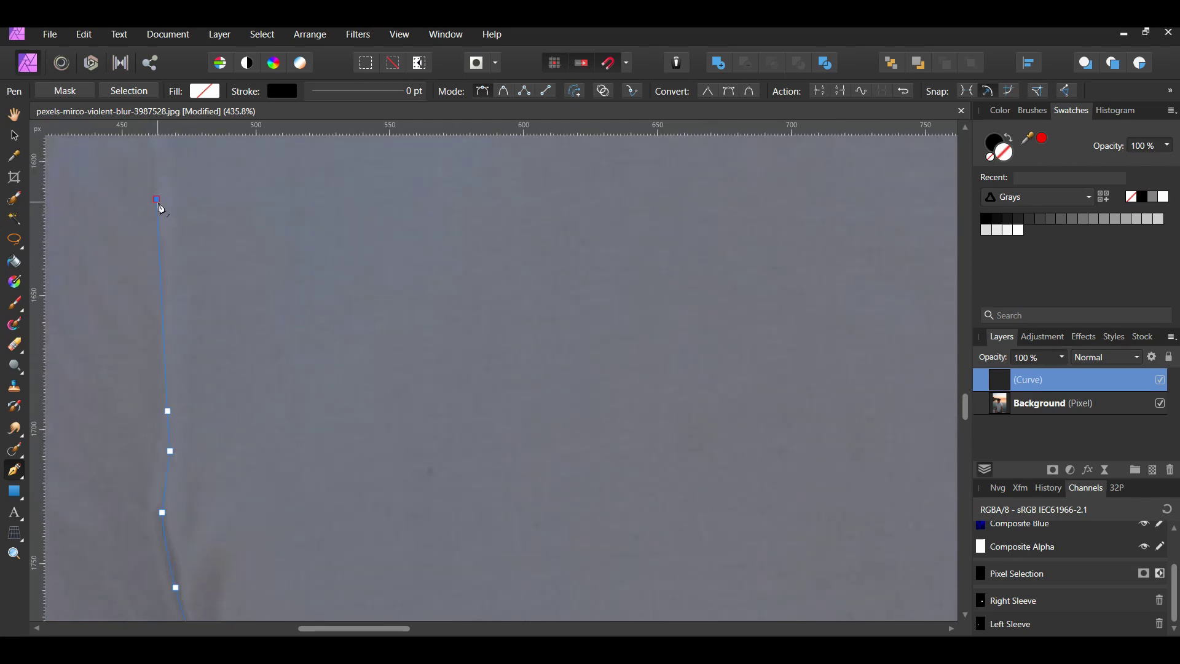
scroll(158, 356, up, 3)
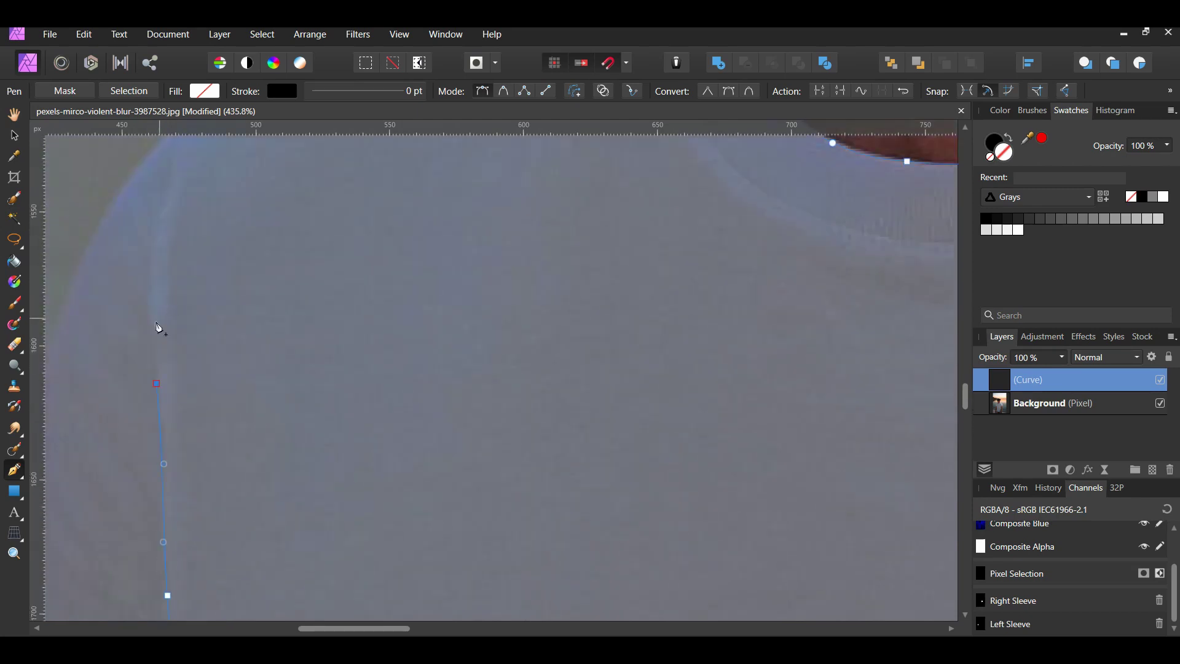
click(152, 314)
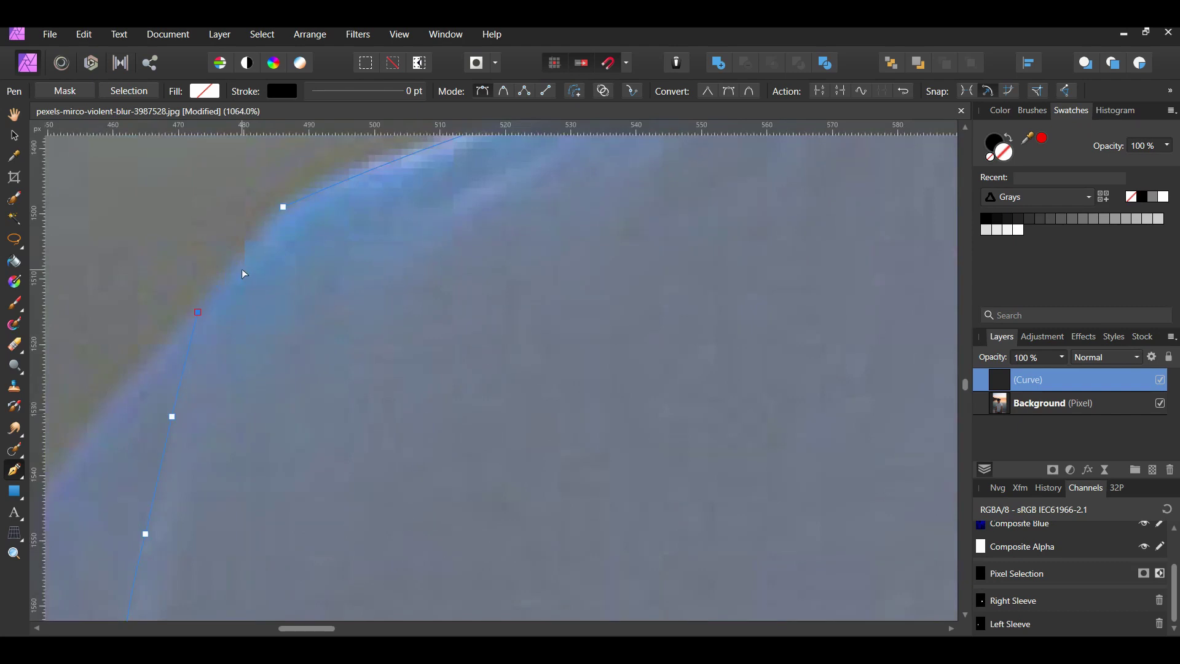
click(244, 260)
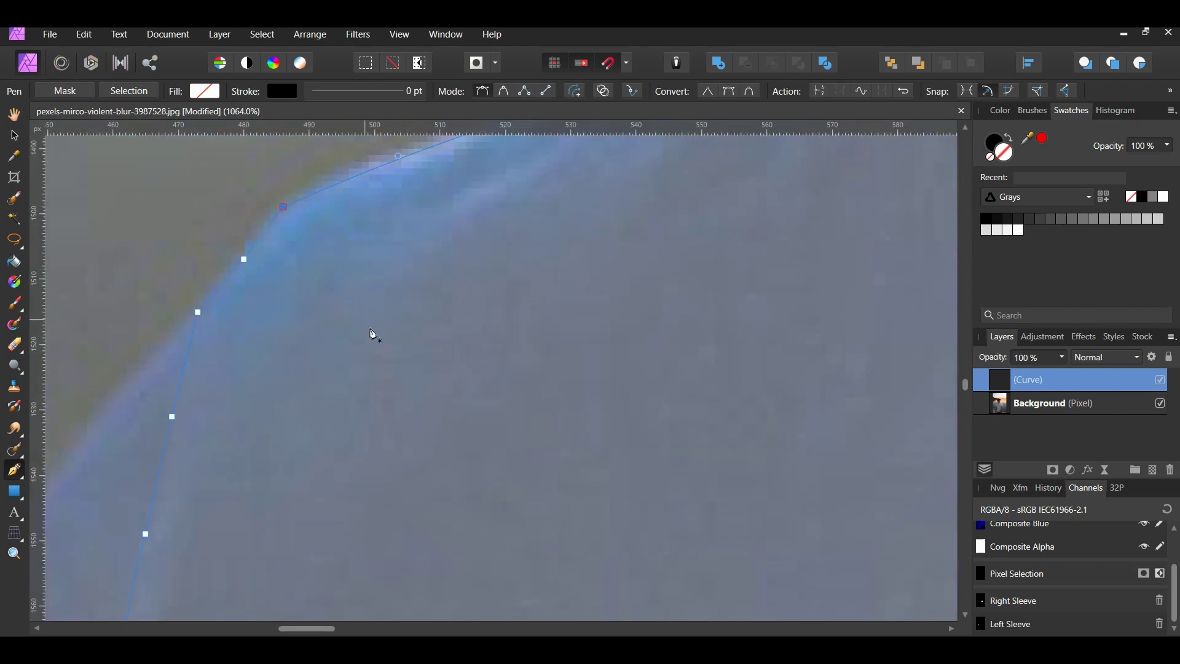
- Convert the finished shirt body path to a pixel selection and create a spare channel from it
scroll(522, 492, down, 8)
scroll(506, 480, down, 5)
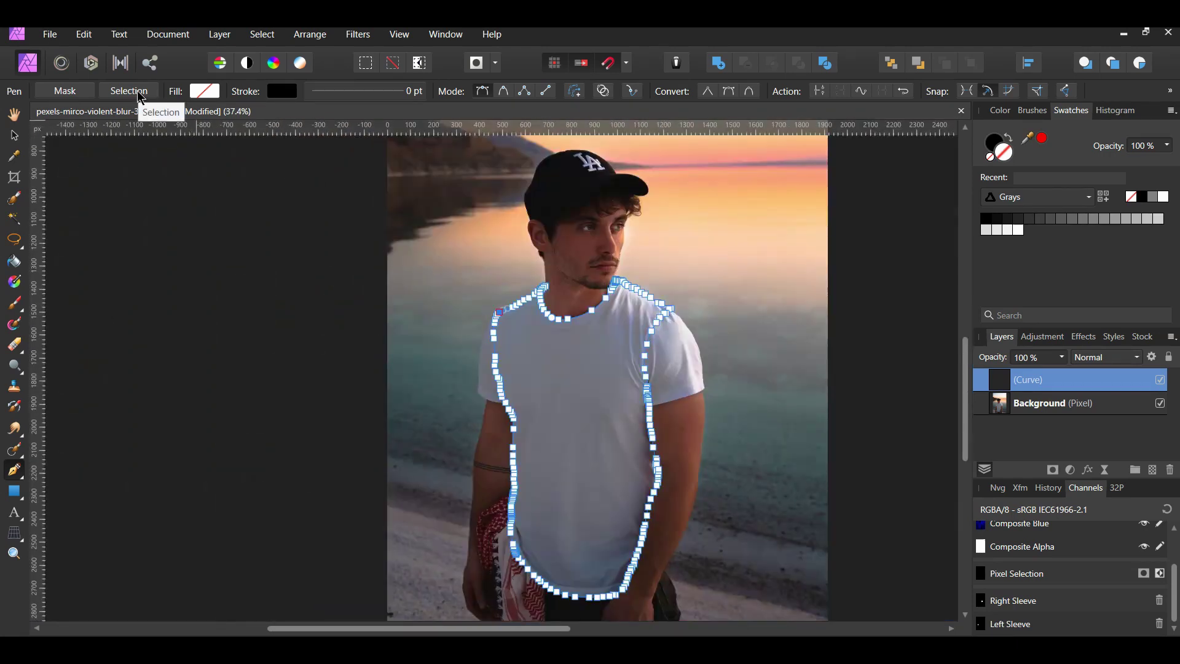
click(141, 97)
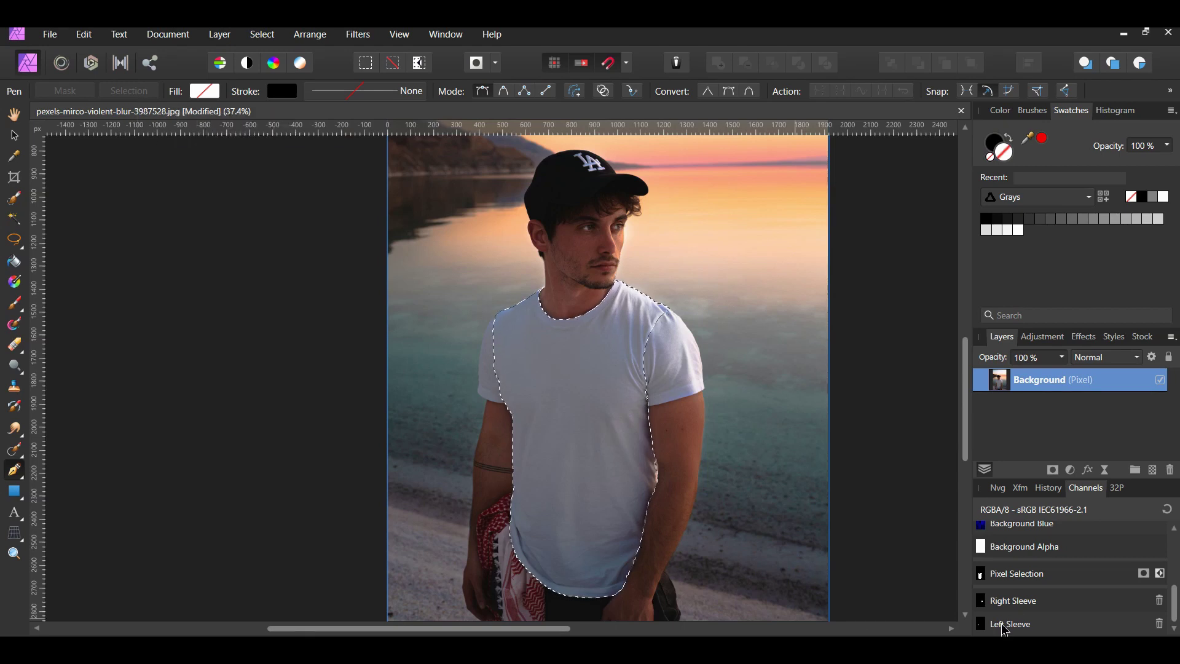
right_click(1009, 583)
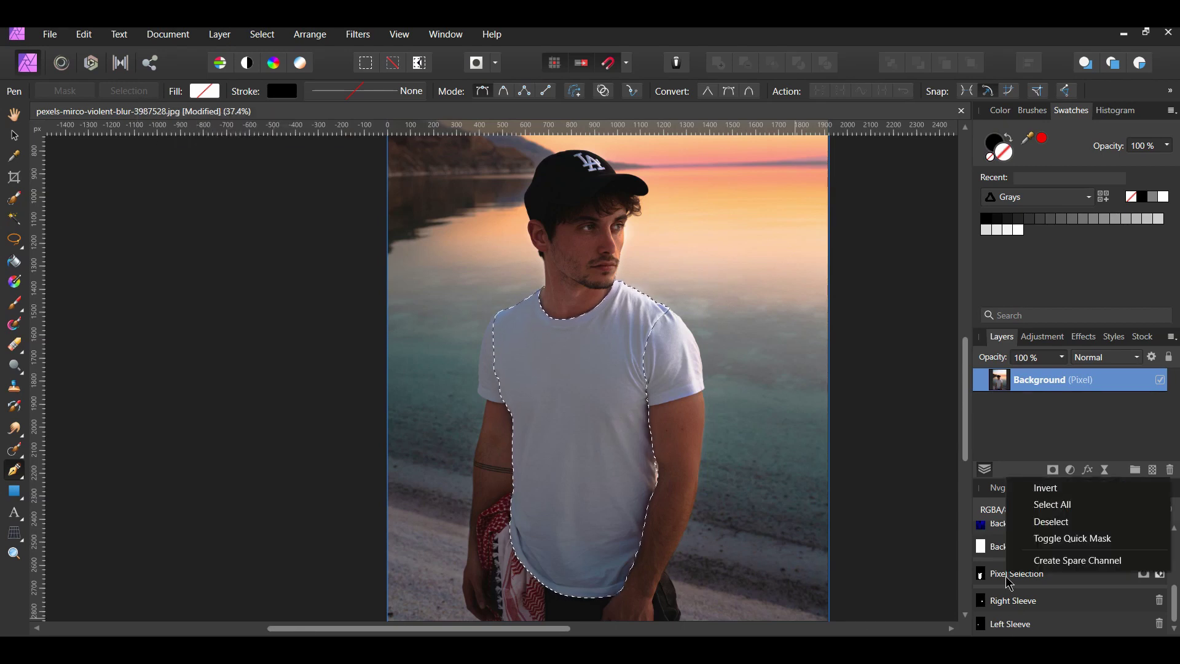
click(1061, 560)
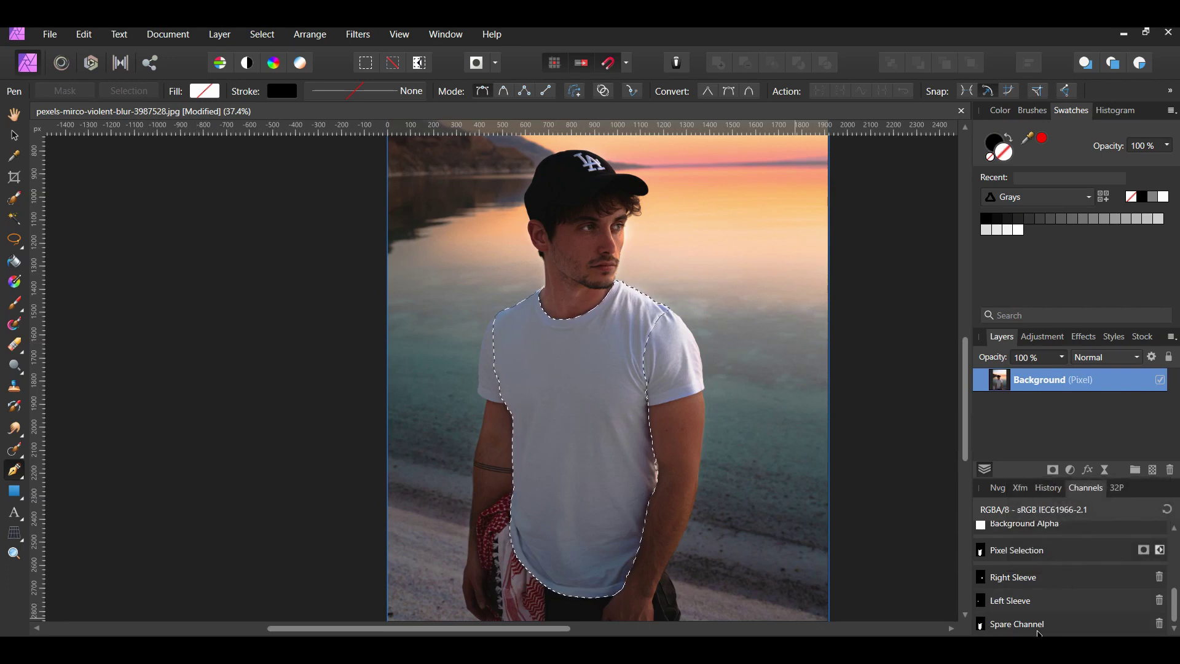
- Rename the new spare channel as Body and clear the pixel selection
right_click(1017, 626)
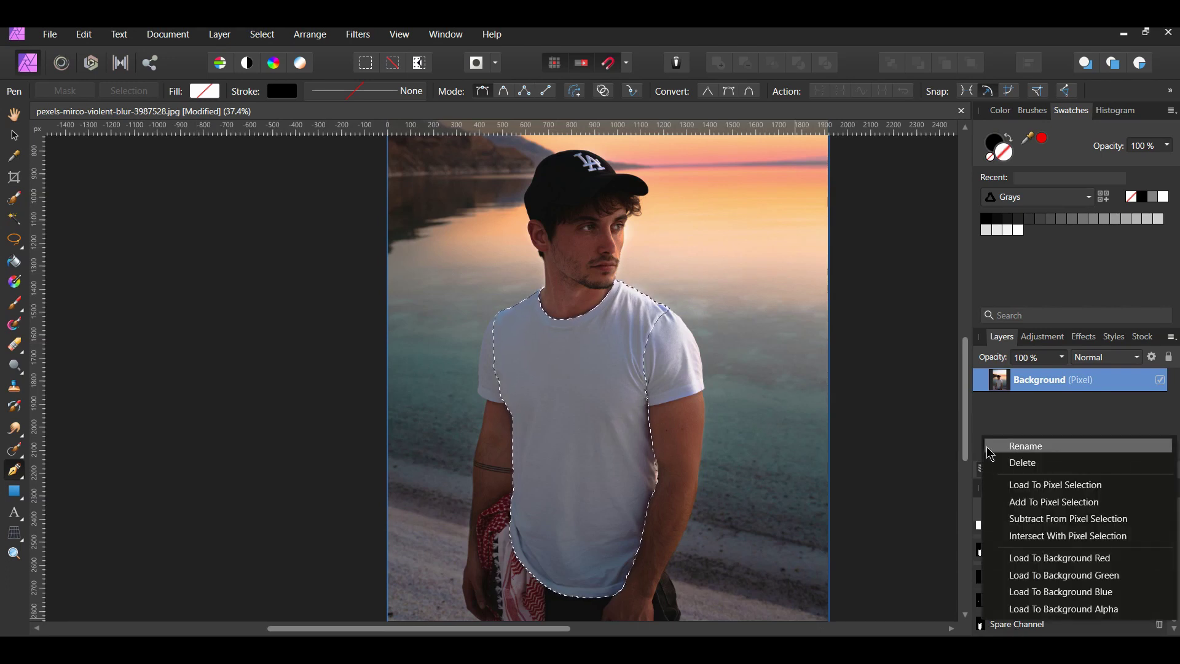
click(1025, 446)
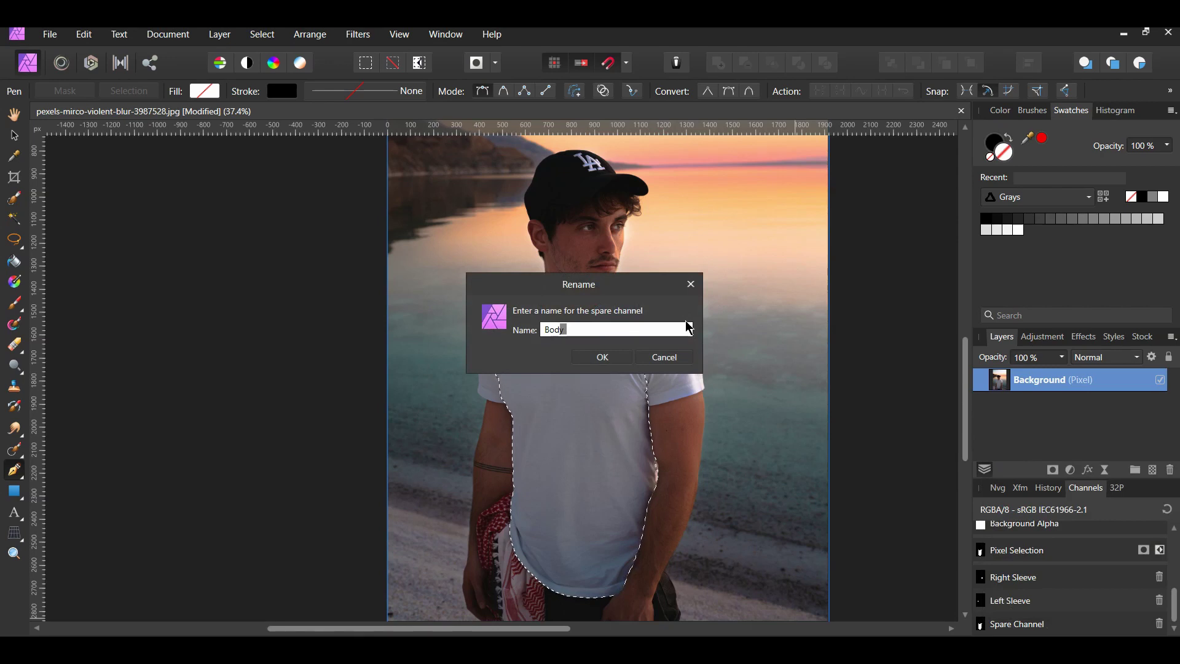
click(604, 358)
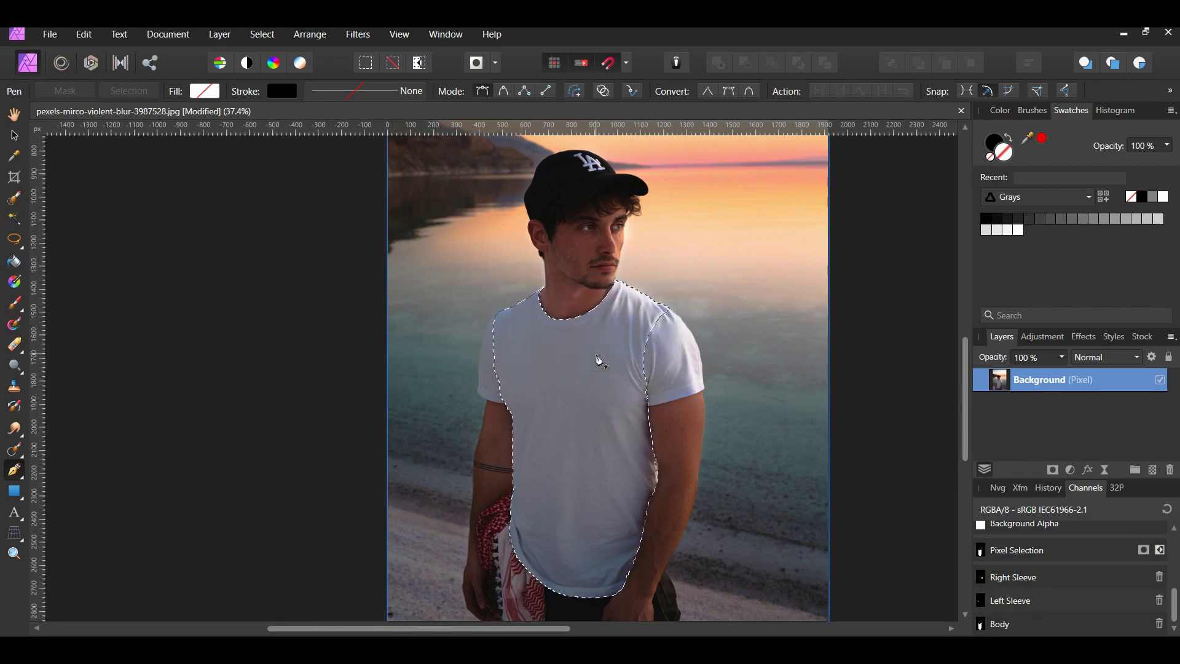
key(v)
key(ctrl+0)
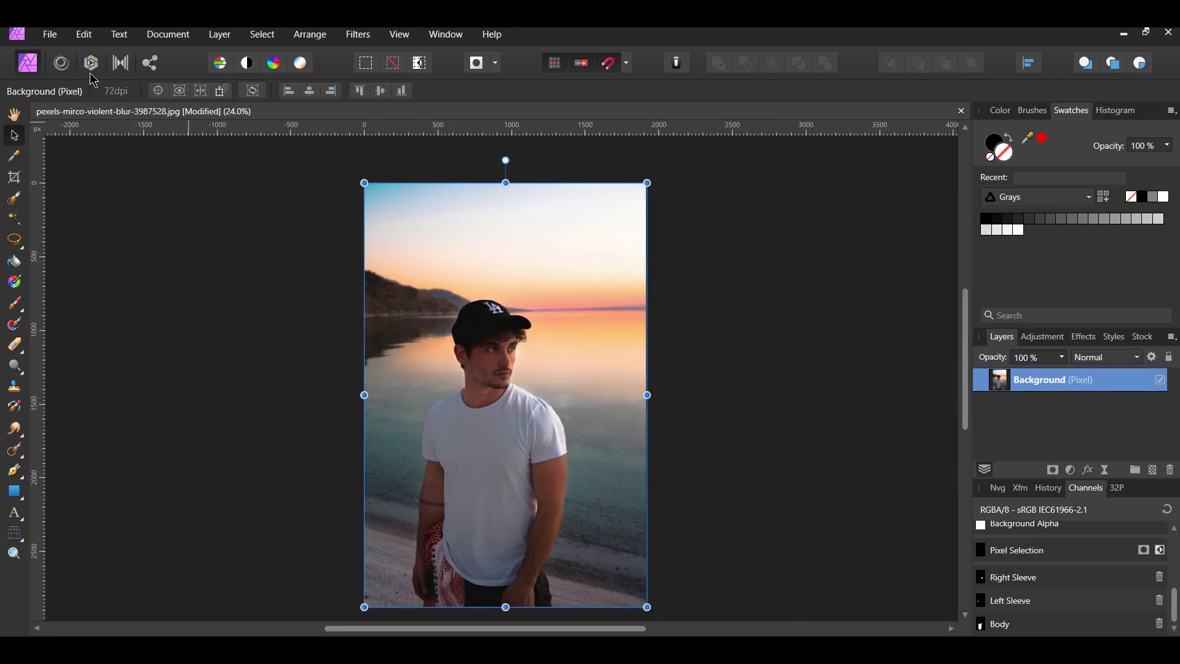
- Open the camouflage-145980 PNG from the Downloads folder as a separate document
click(53, 35)
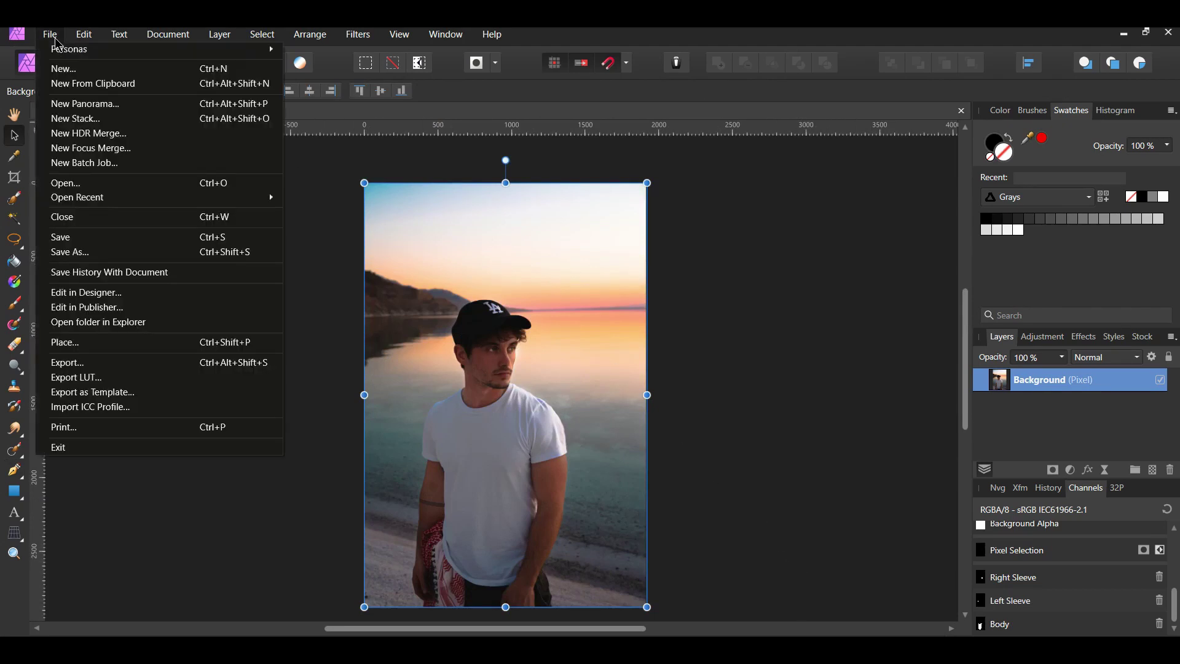
click(72, 183)
click(137, 167)
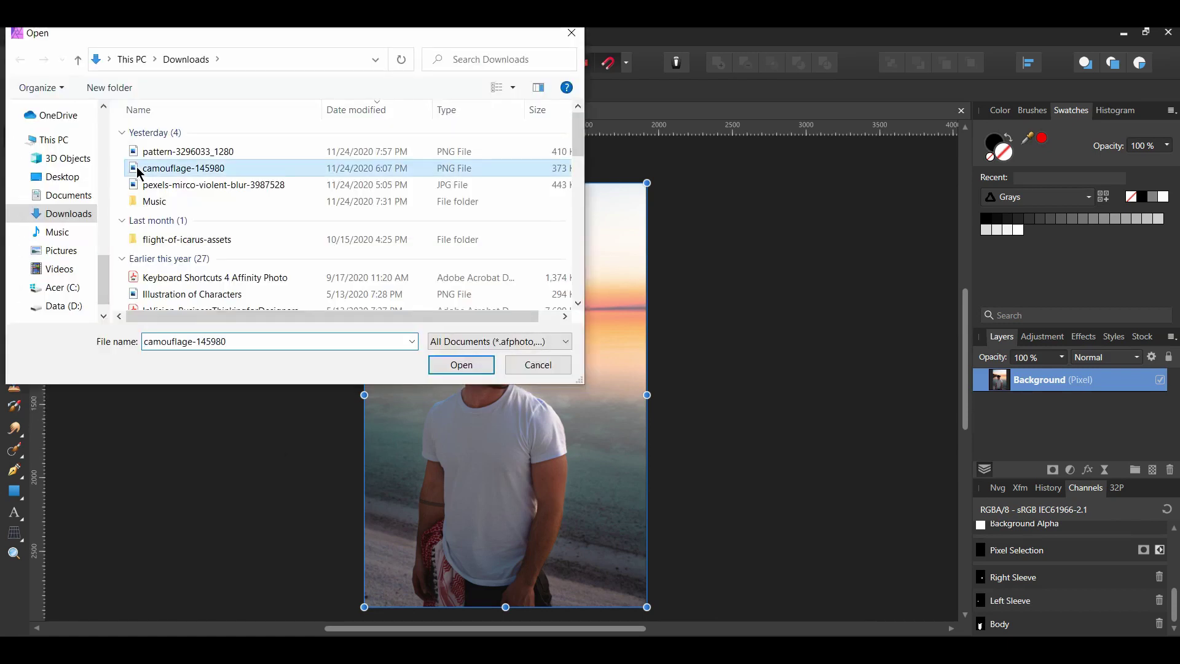
click(440, 366)
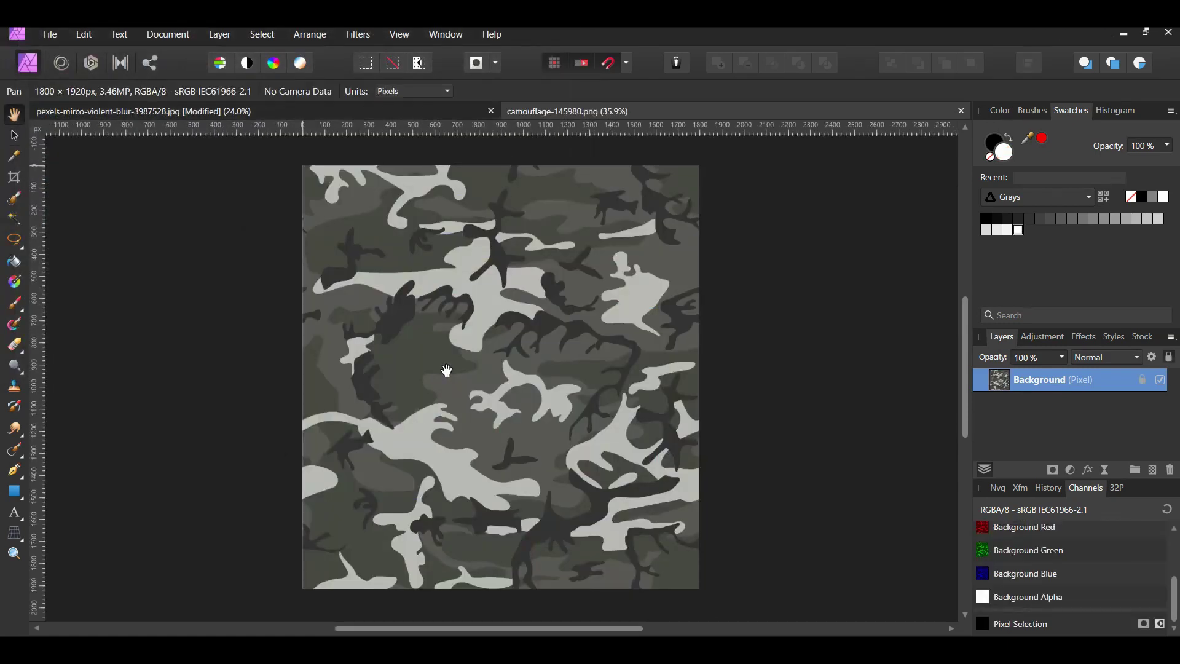
- Copy the camouflage Background layer and paste it into the photo document above the man
key(v)
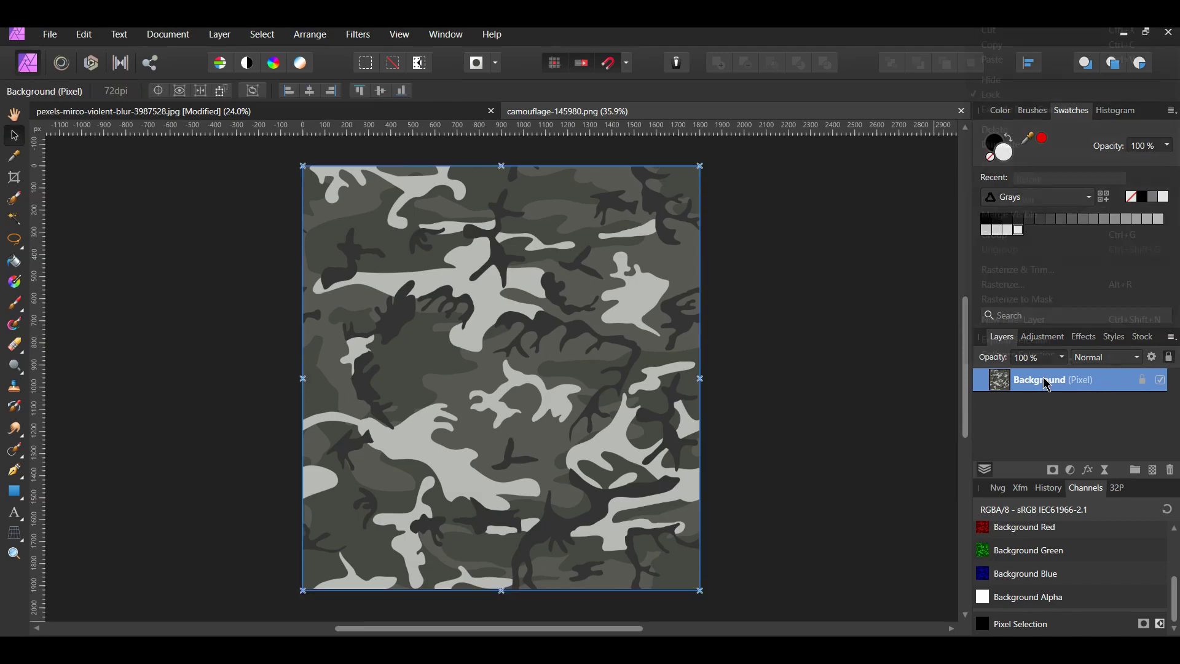
right_click(1045, 380)
click(1053, 49)
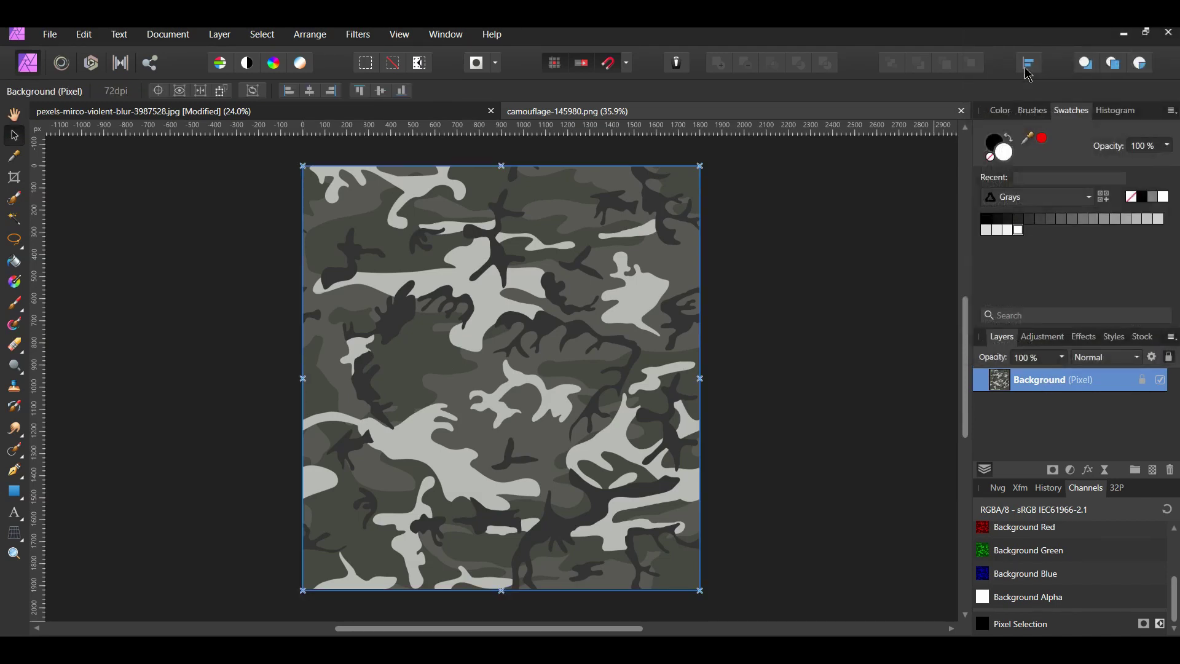
click(400, 112)
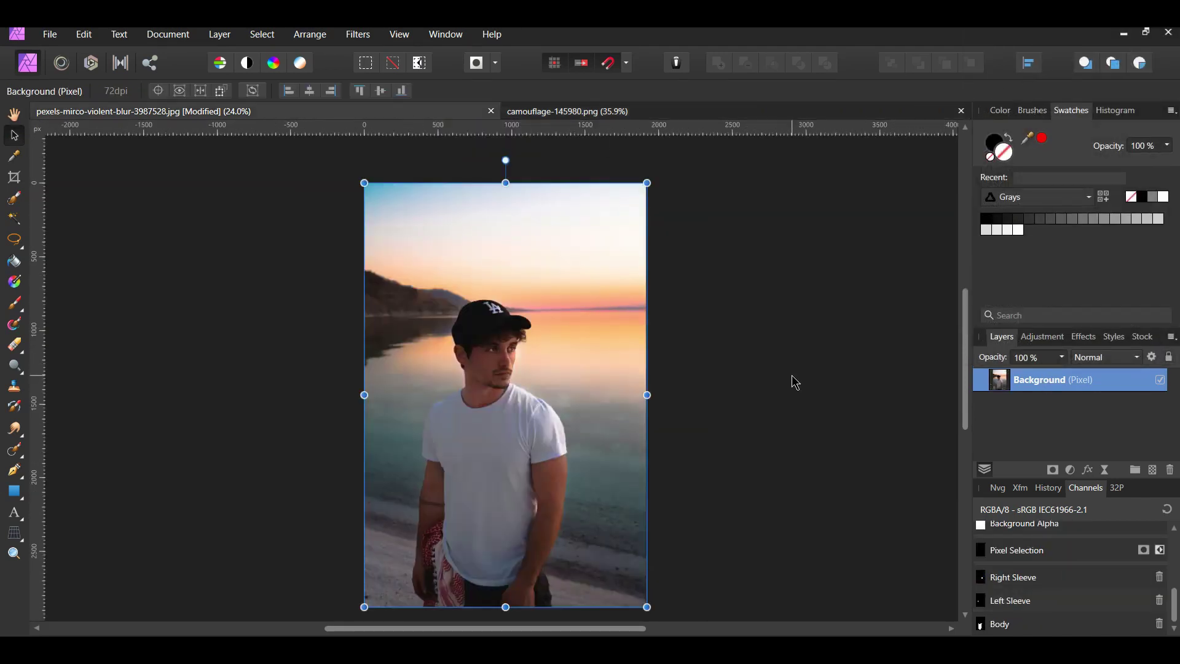
key(ctrl+v)
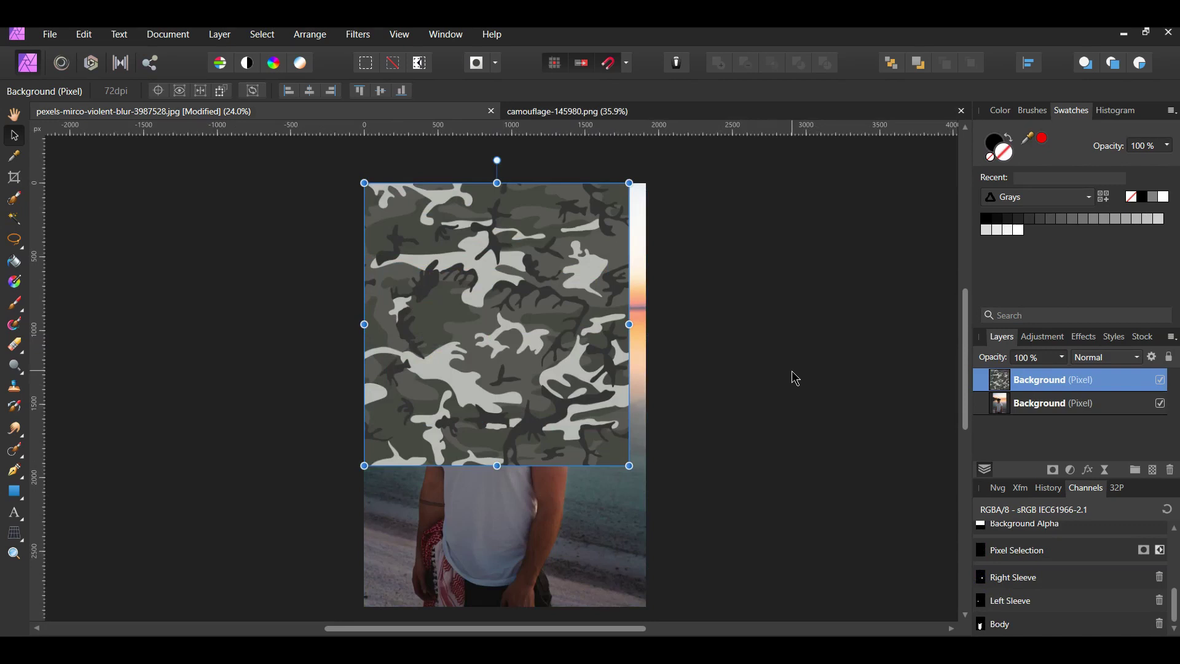
- Move the camouflage pattern down over the man's torso and lock its aspect ratio for transforming
drag(525, 288, 534, 447)
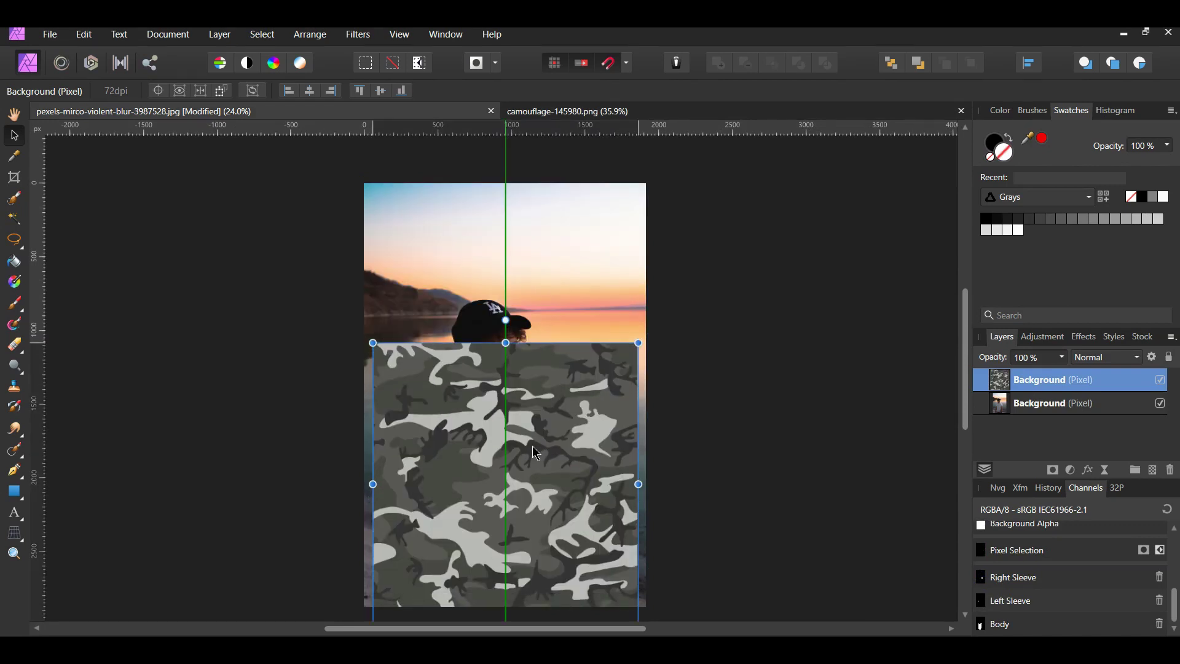
scroll(718, 455, down, 2)
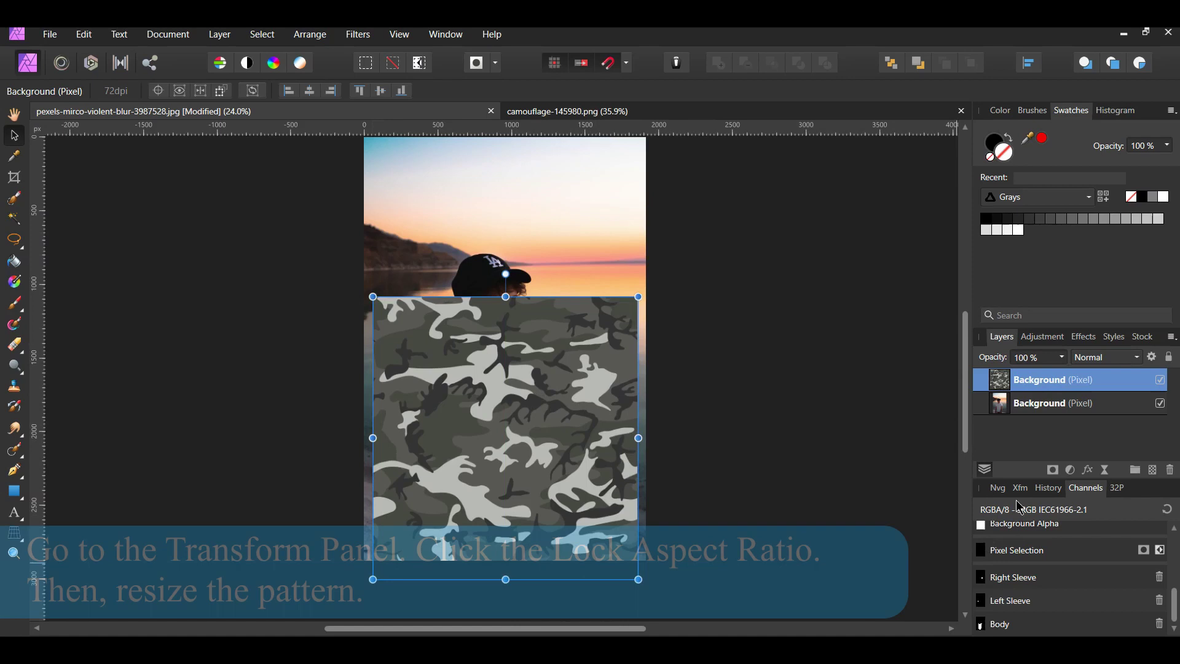
click(1020, 487)
click(1171, 582)
- Scale the pattern proportionally to about 1495 × 1595 px over the T-shirt and set its layer opacity to 40 %
drag(373, 297, 401, 327)
drag(569, 443, 547, 441)
drag(619, 577, 602, 561)
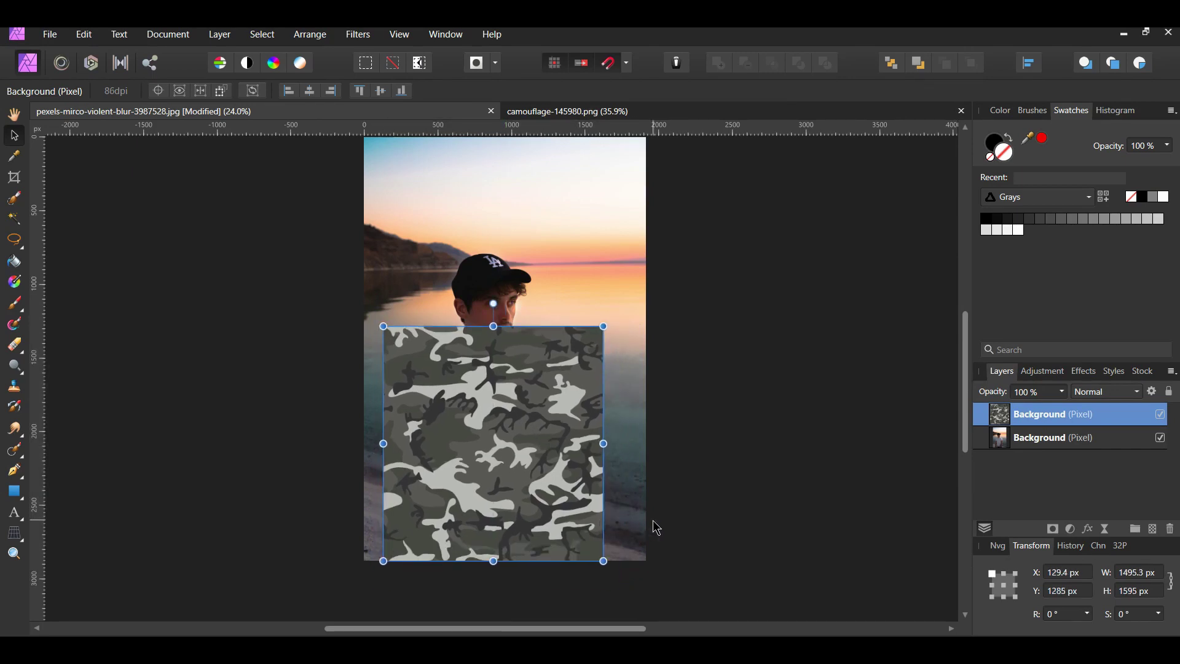
click(1063, 393)
drag(1067, 412, 1009, 413)
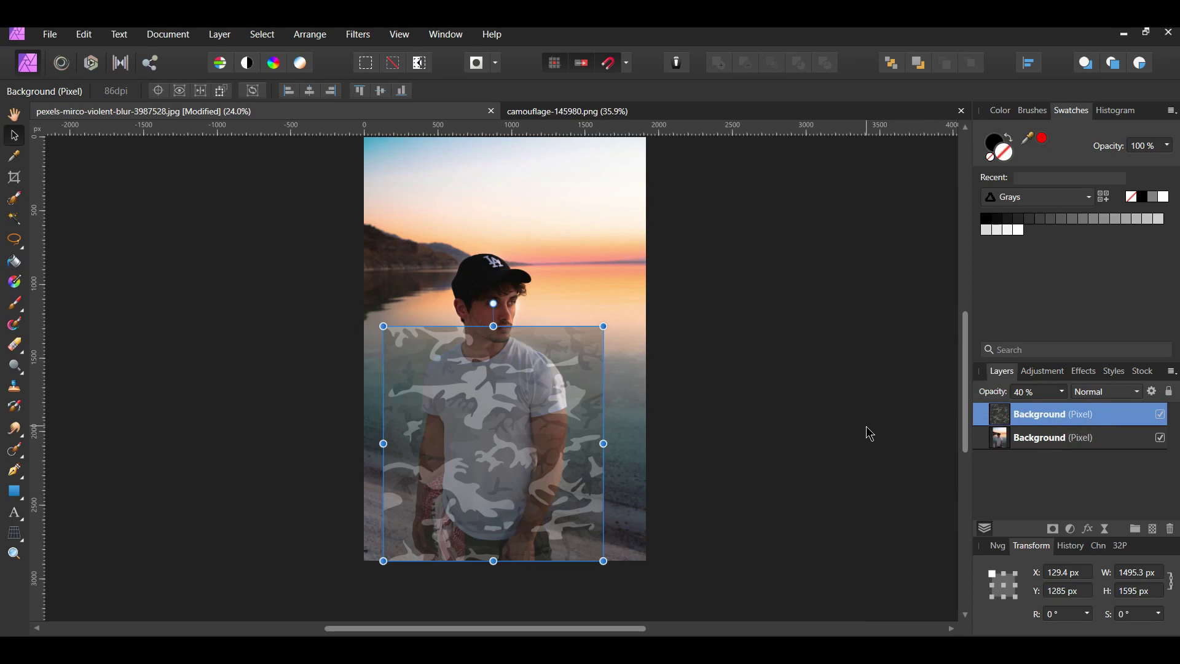
- Bring the camouflage layer into the Liquify Persona and choose the Liquify Freeze tool
click(63, 64)
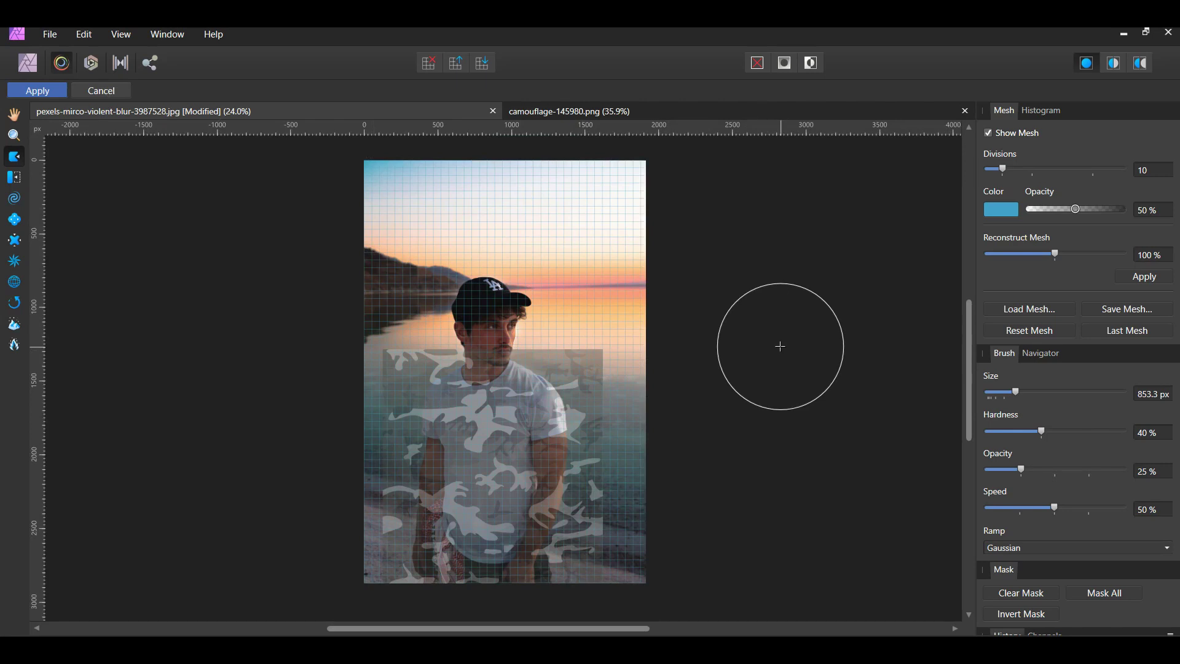
scroll(770, 448, up, 3)
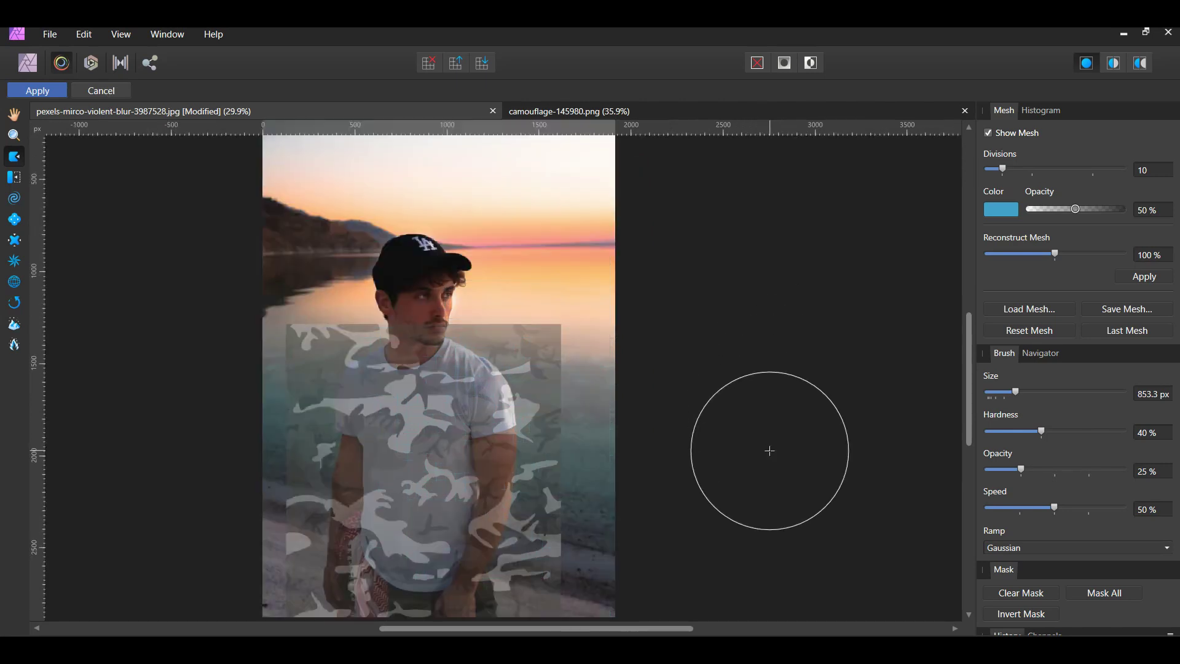
scroll(770, 448, down, 1)
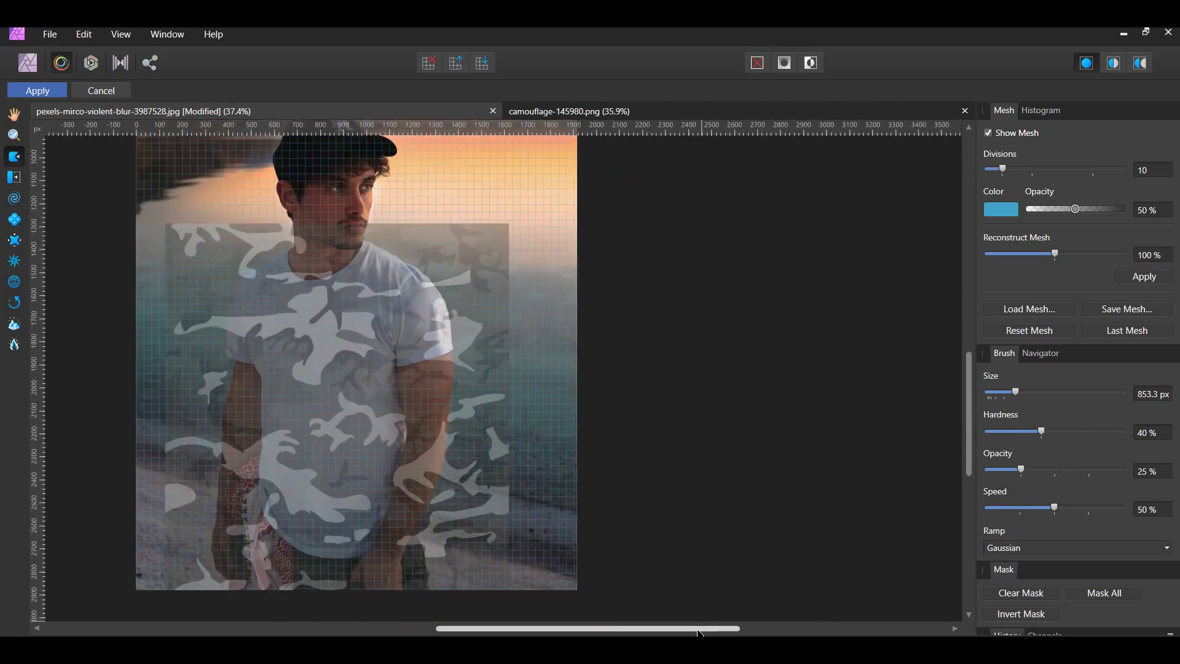
drag(696, 633, 590, 633)
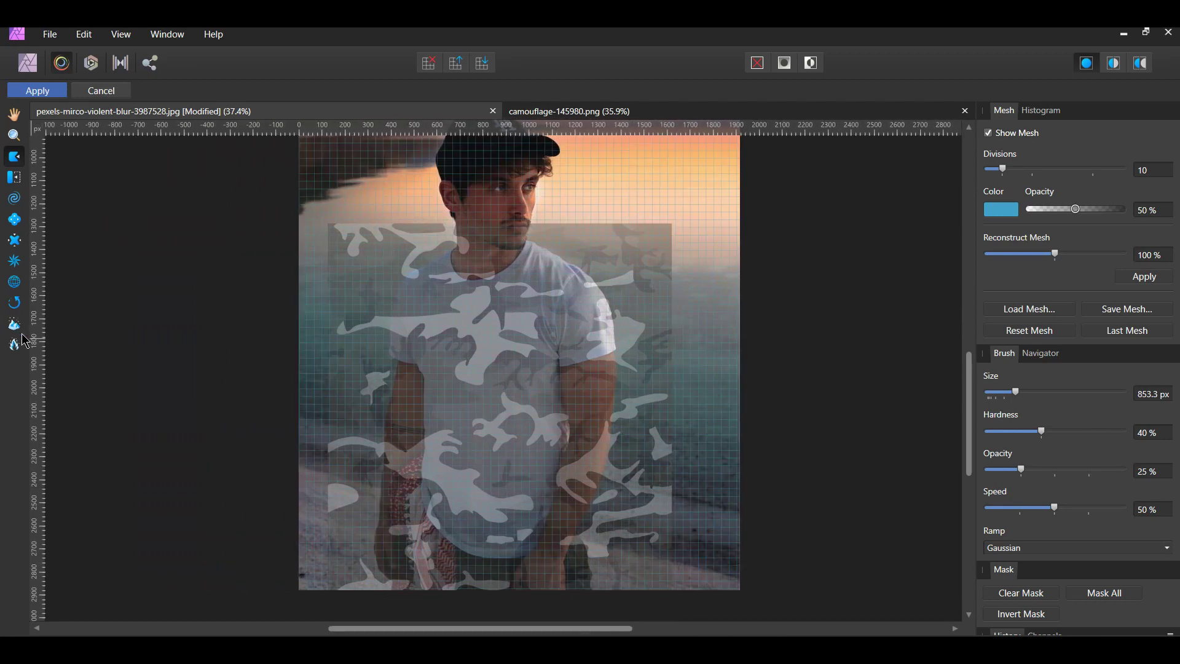
click(15, 327)
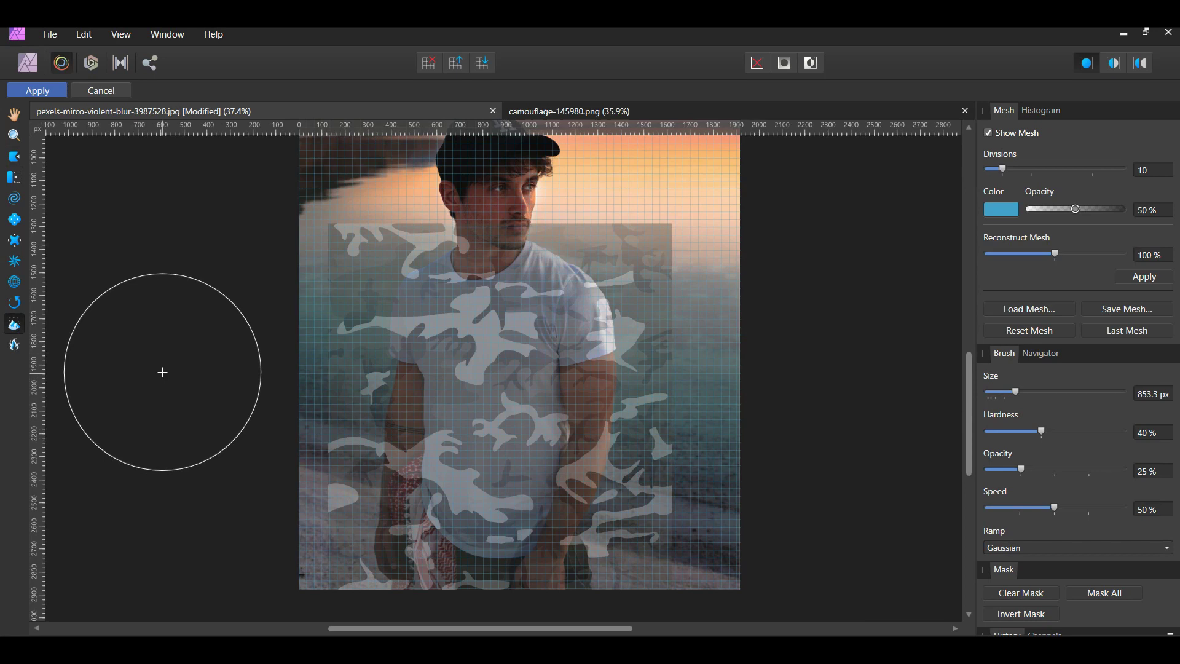
- Reduce the freeze brush to 53.9 px and mask the shirt fold running down from the shoulder beside the neckline
key(bracketleft)
key(bracketleft)
key(bracketleft)
key(bracketleft)
key(bracketleft)
key(bracketleft)
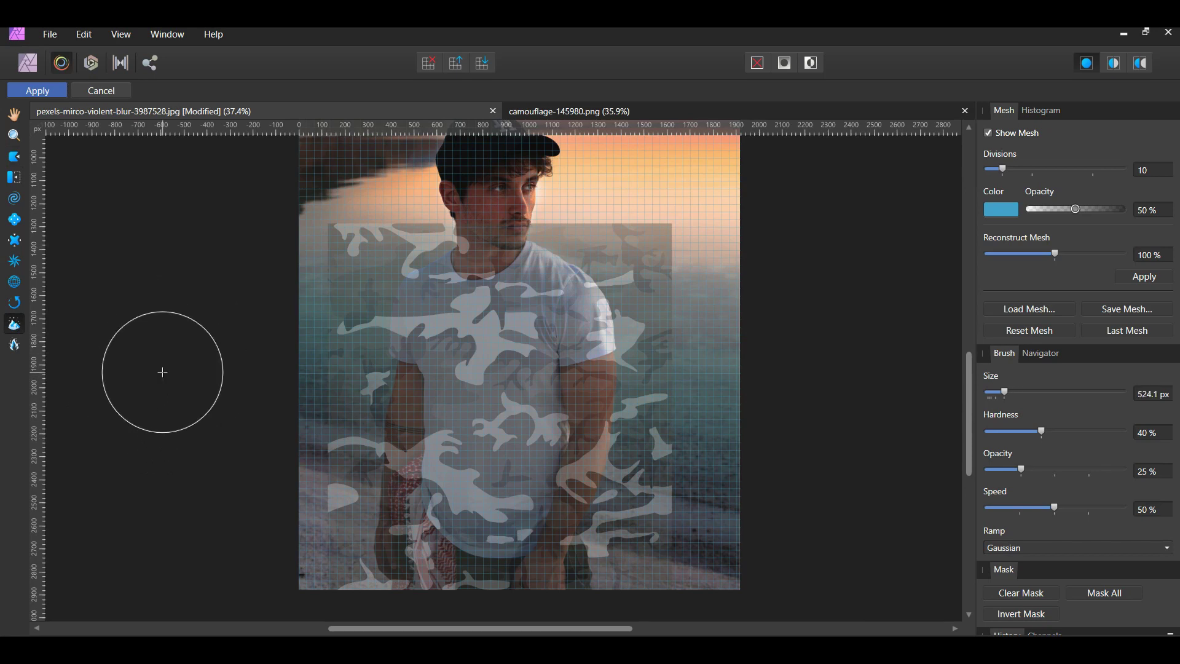
key(bracketleft)
key(bracketleft)
key(bracketleft)
key(bracketleft)
key(bracketleft)
key(bracketleft)
key(bracketleft)
key(bracketleft)
key(bracketleft)
key(bracketleft)
key(bracketleft)
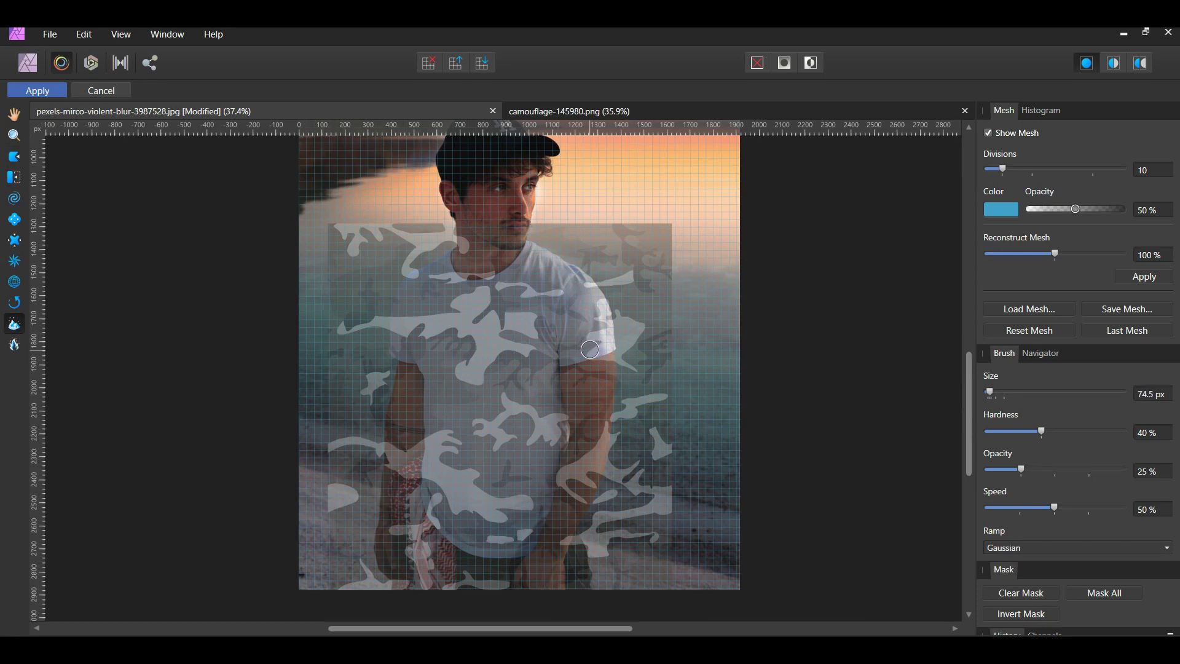
scroll(547, 300, up, 2)
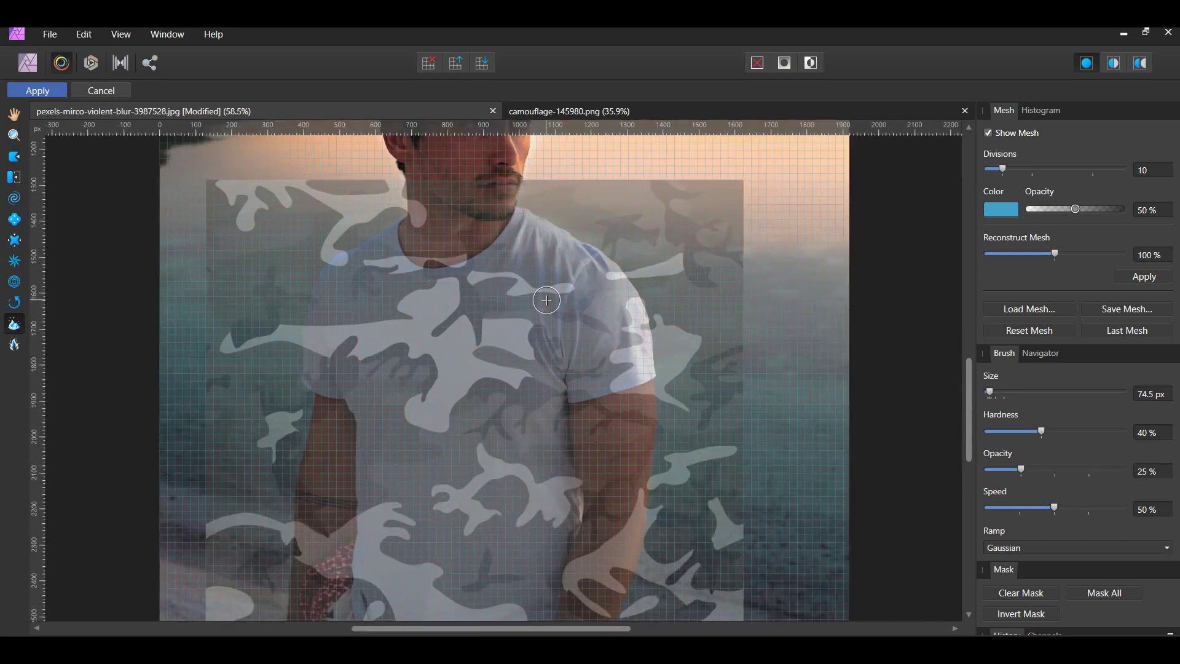
scroll(555, 277, up, 1)
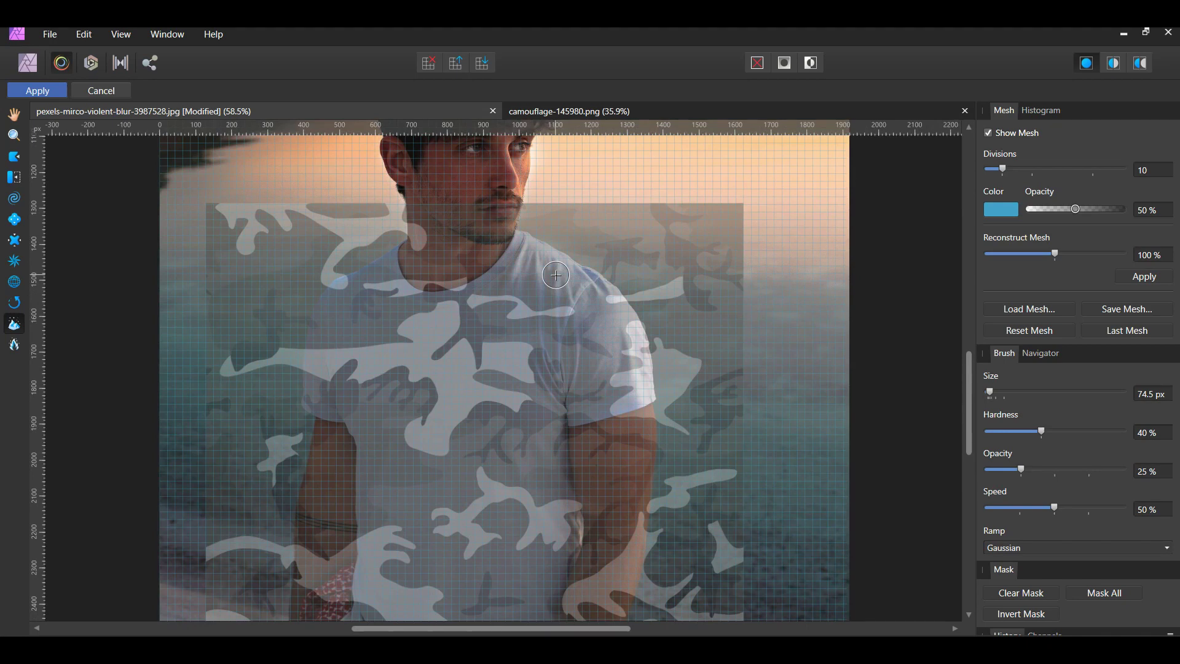
key(bracketleft)
scroll(520, 264, up, 2)
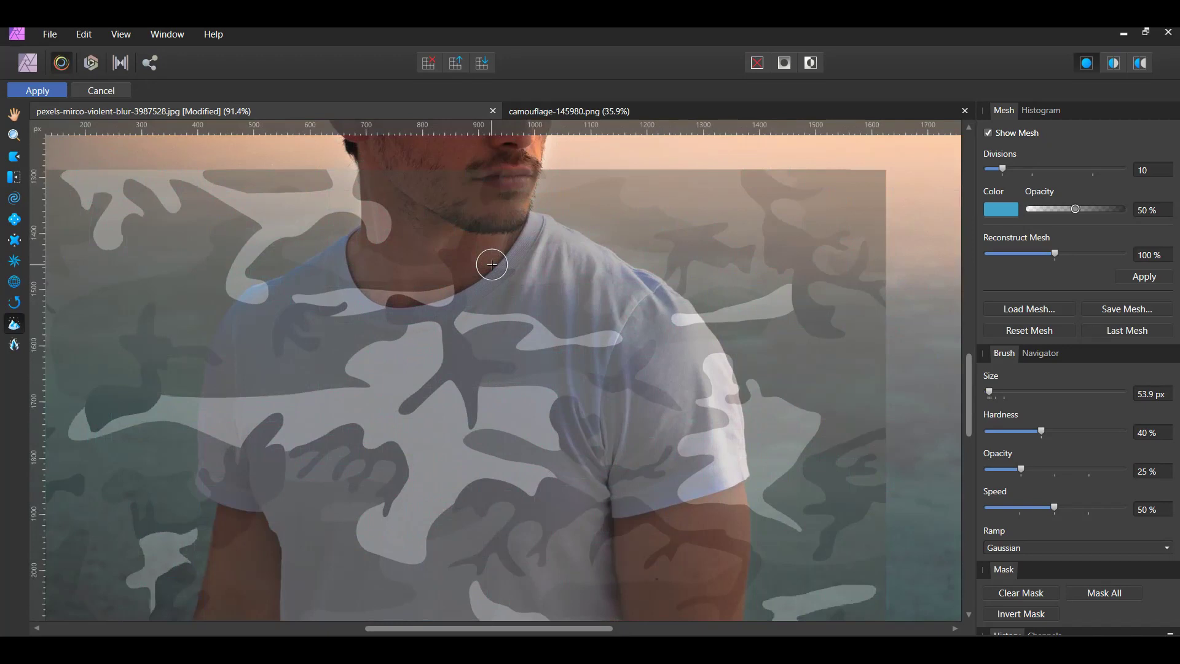
mouse_move(537, 251)
mouse_down()
mouse_move(547, 228)
mouse_move(505, 332)
mouse_up()
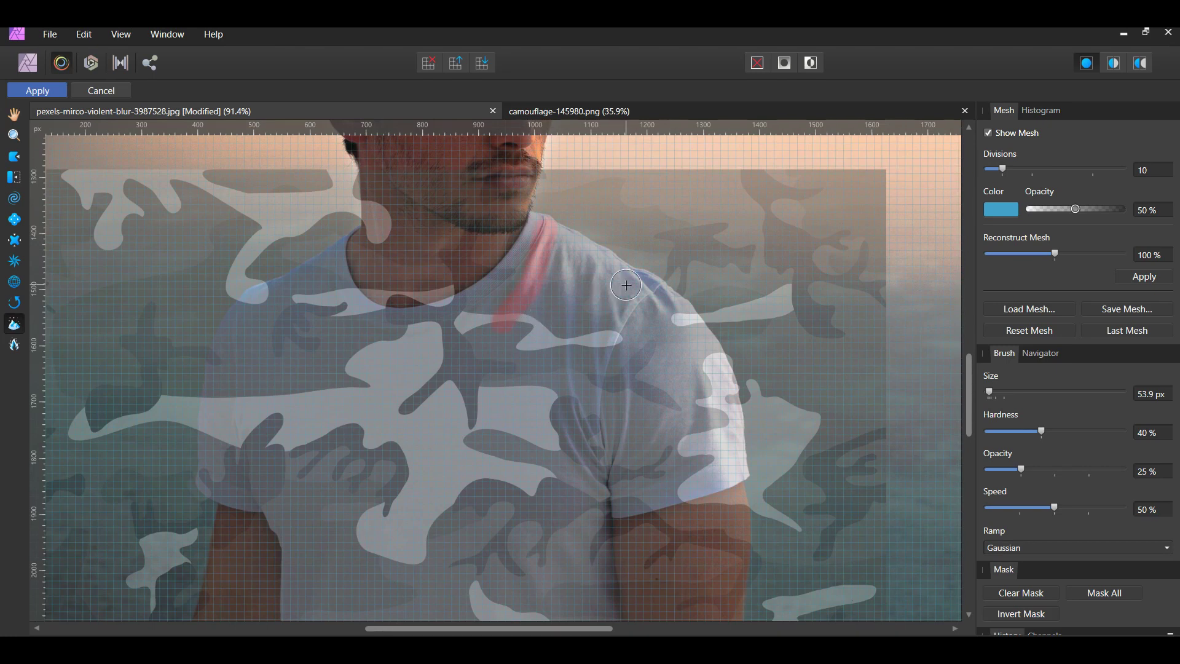
- Reduce the freeze brush to 28.1 px and mask the creases running from the shoulder down to the armpit
key(bracketleft)
key(bracketleft)
key(bracketleft)
drag(564, 255, 565, 263)
mouse_move(565, 314)
mouse_down()
mouse_move(563, 370)
mouse_move(590, 453)
mouse_up()
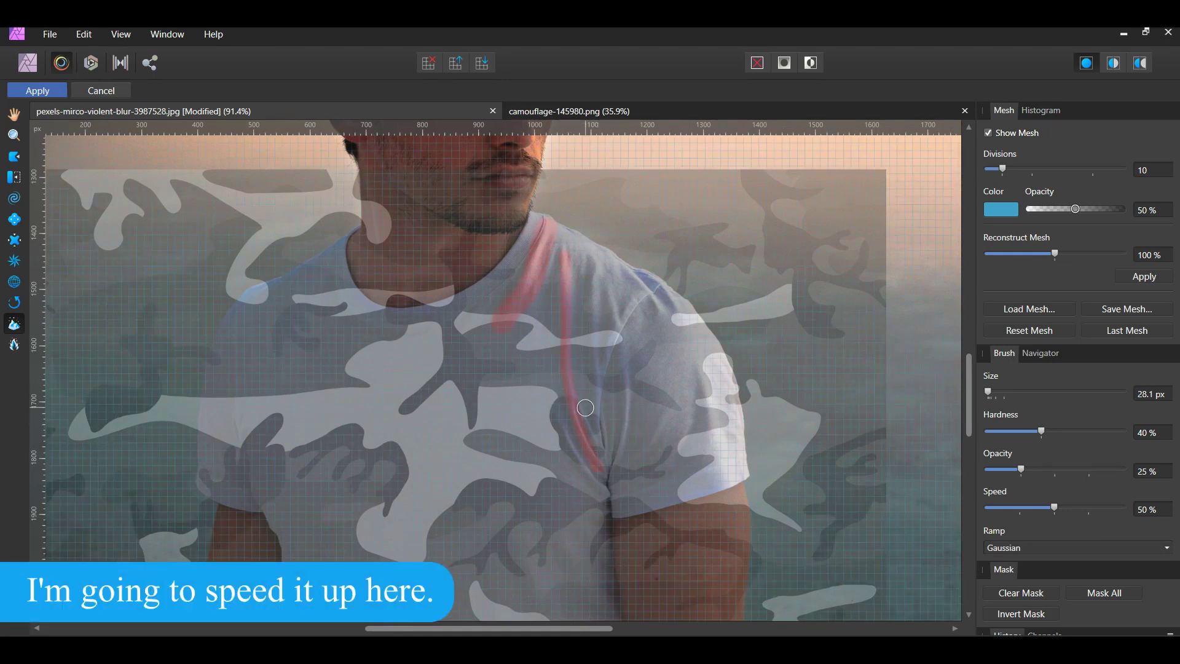
drag(557, 401, 569, 448)
drag(601, 490, 608, 497)
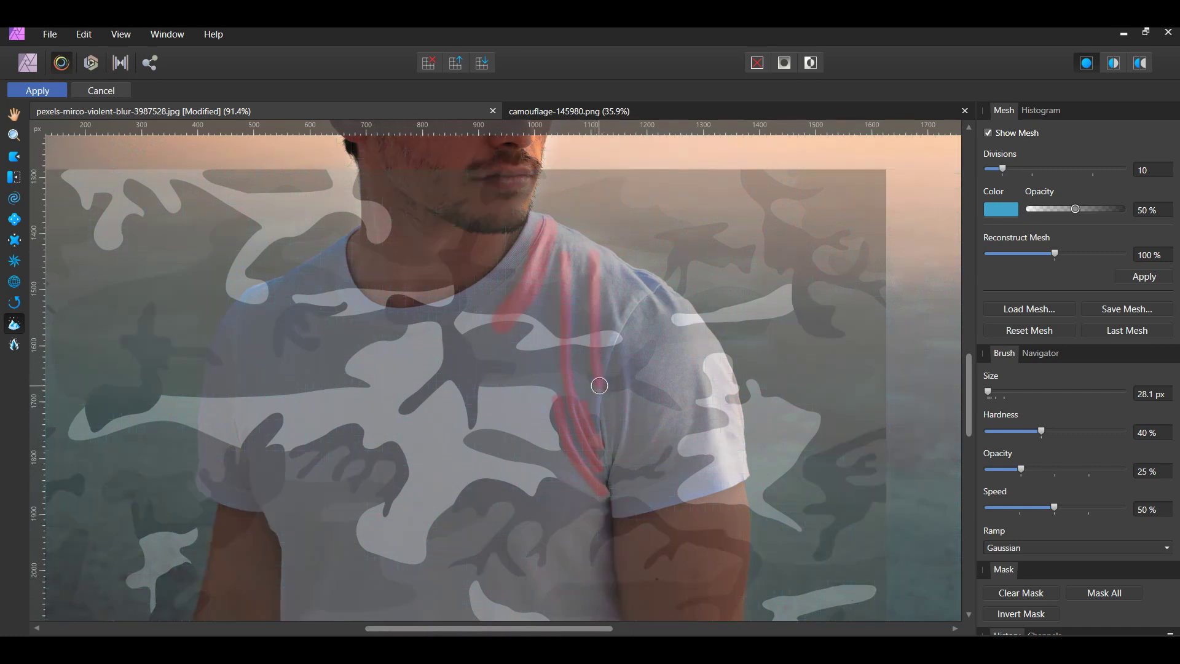
- Freeze the folds along the sleeve side of the armpit and the short creases on top of the same shoulder
drag(609, 288, 620, 336)
drag(670, 413, 628, 460)
mouse_move(624, 267)
mouse_down()
mouse_move(654, 309)
mouse_move(664, 294)
mouse_move(671, 305)
mouse_up()
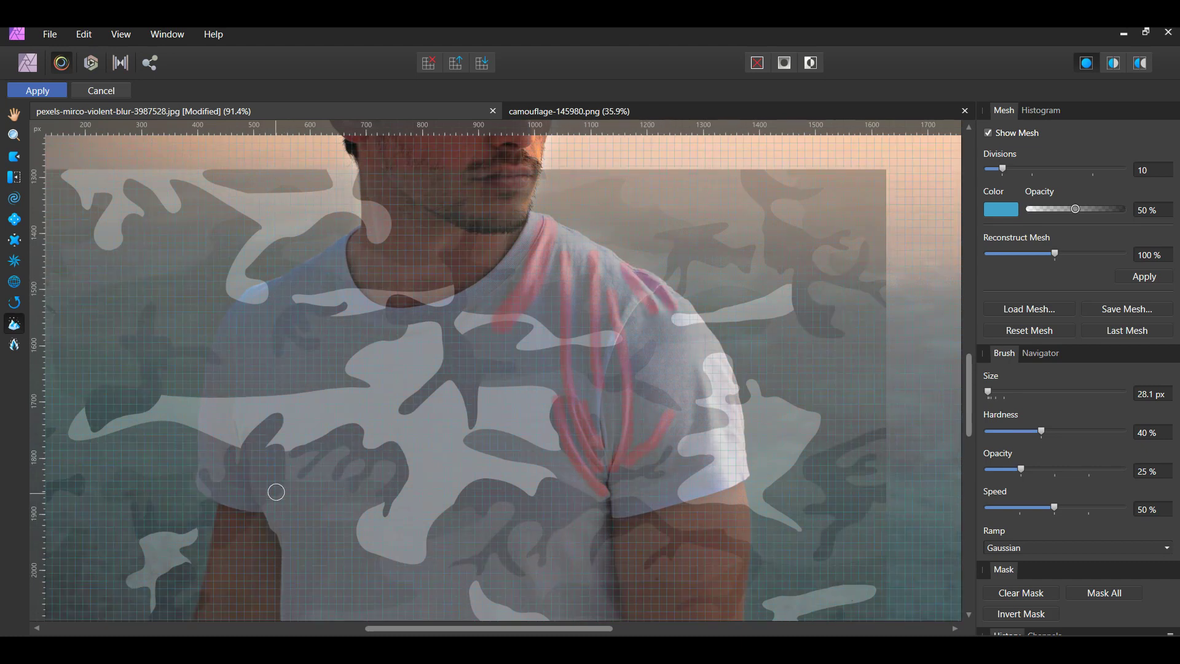
- Freeze the short creases on the opposite sleeve, above the tattooed arm, and on its shoulder
scroll(258, 495, up, 5)
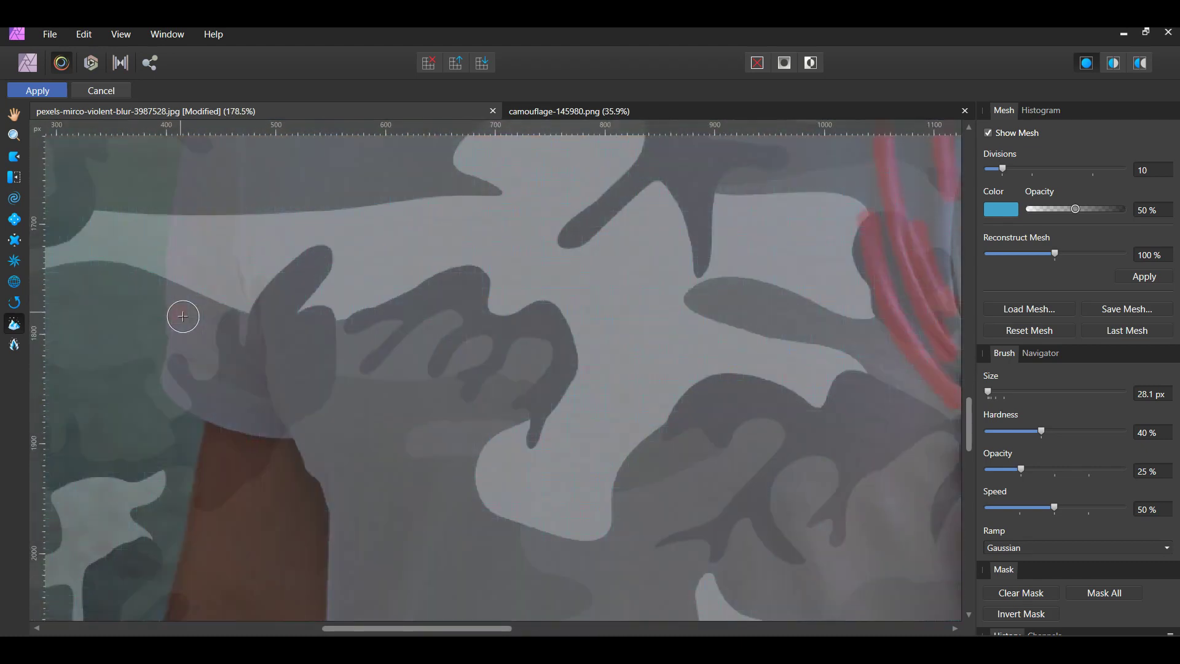
drag(183, 316, 250, 363)
scroll(248, 348, up, 1)
drag(238, 317, 247, 370)
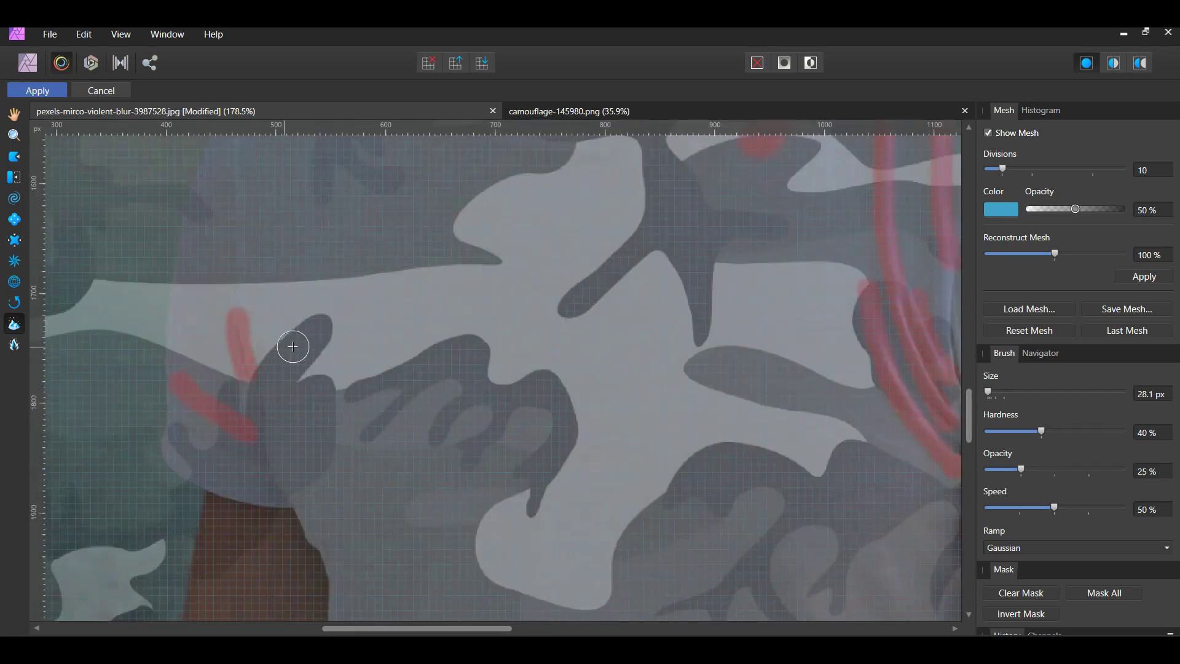
scroll(292, 346, up, 2)
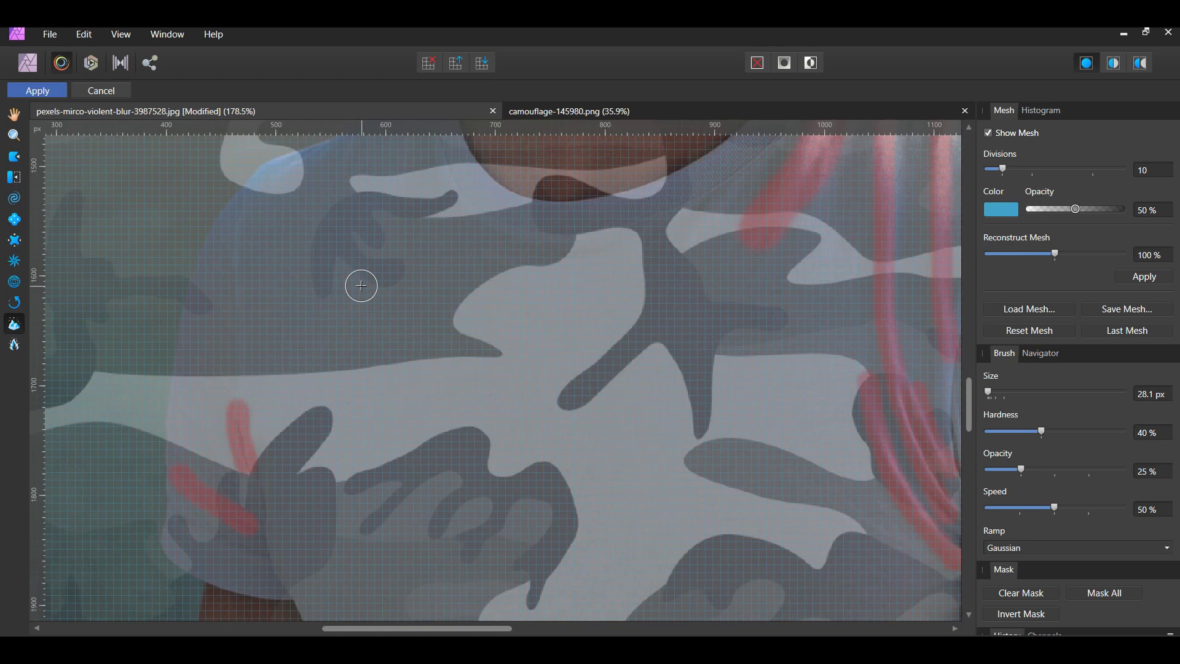
scroll(516, 428, down, 2)
scroll(517, 428, up, 2)
drag(247, 199, 243, 216)
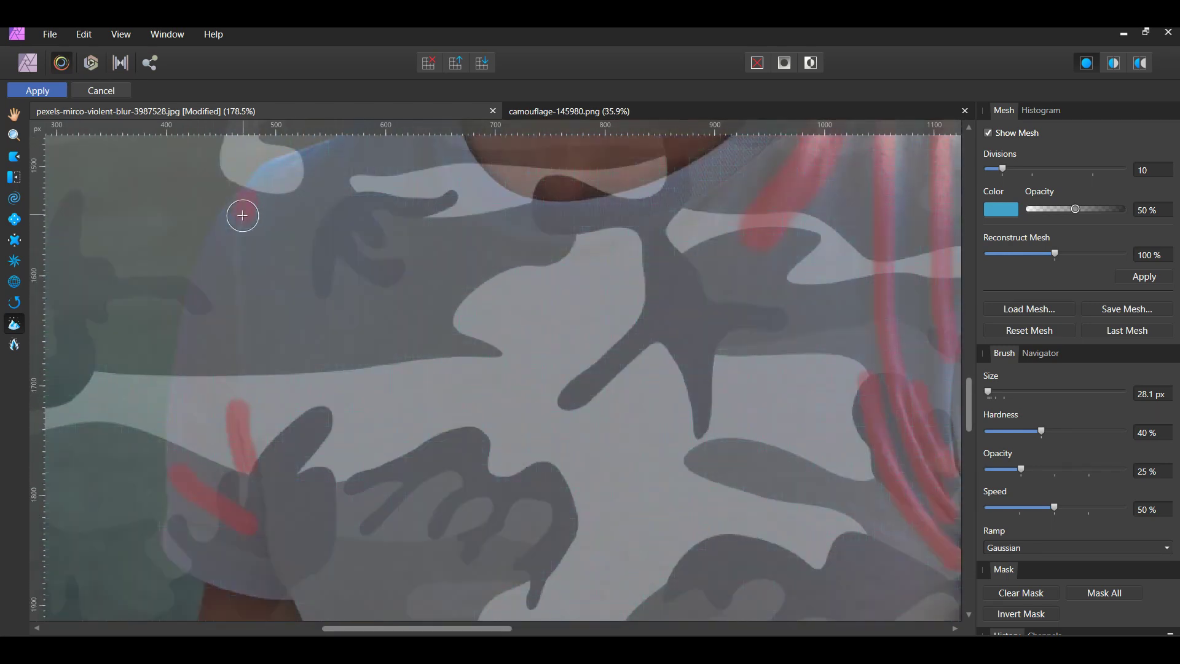
drag(478, 628, 569, 629)
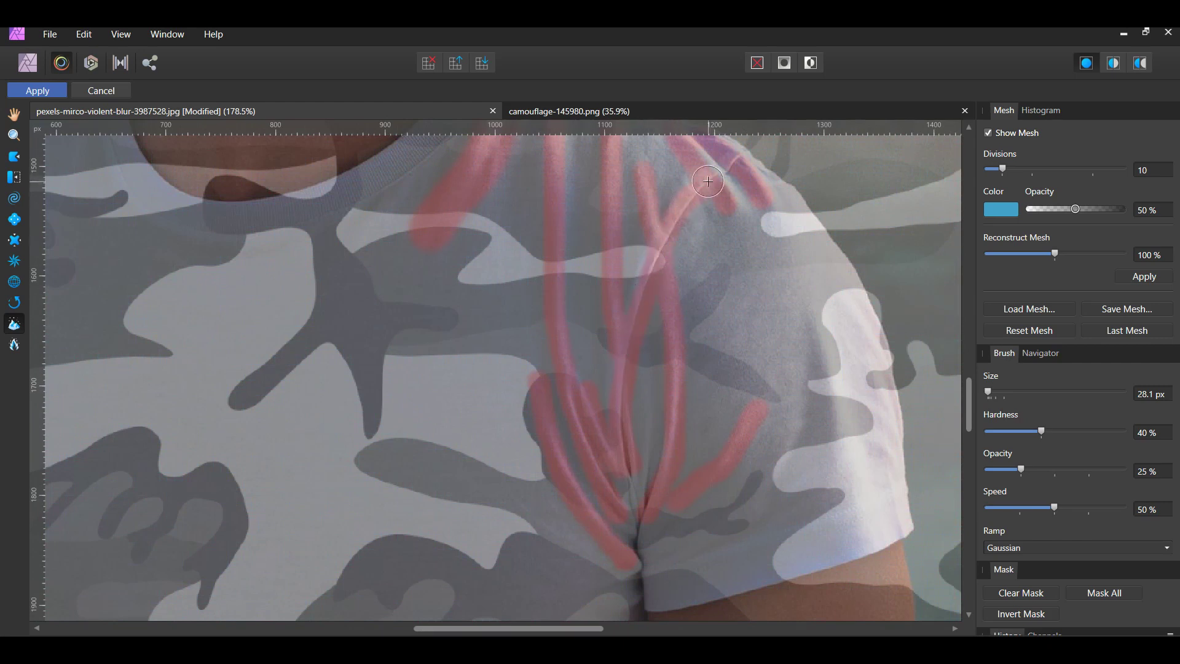
- Freeze the shirt creases at the waist beside the forearm and the fold running down to the hem on that side
scroll(460, 502, down, 8)
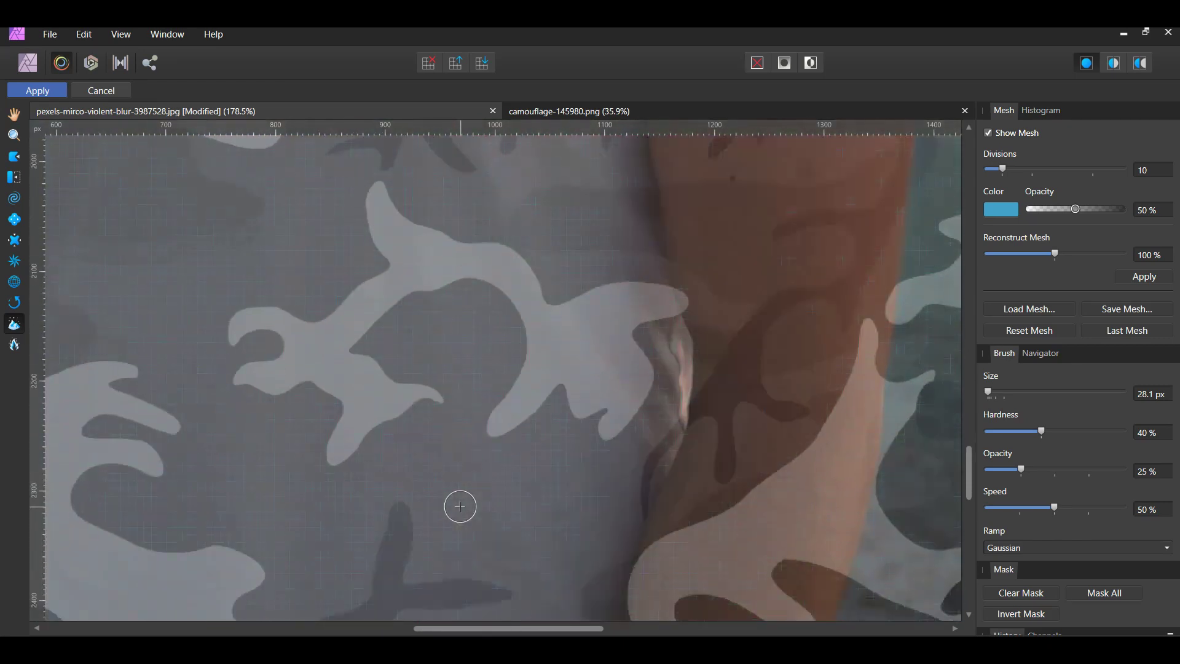
drag(603, 343, 655, 453)
drag(642, 324, 679, 415)
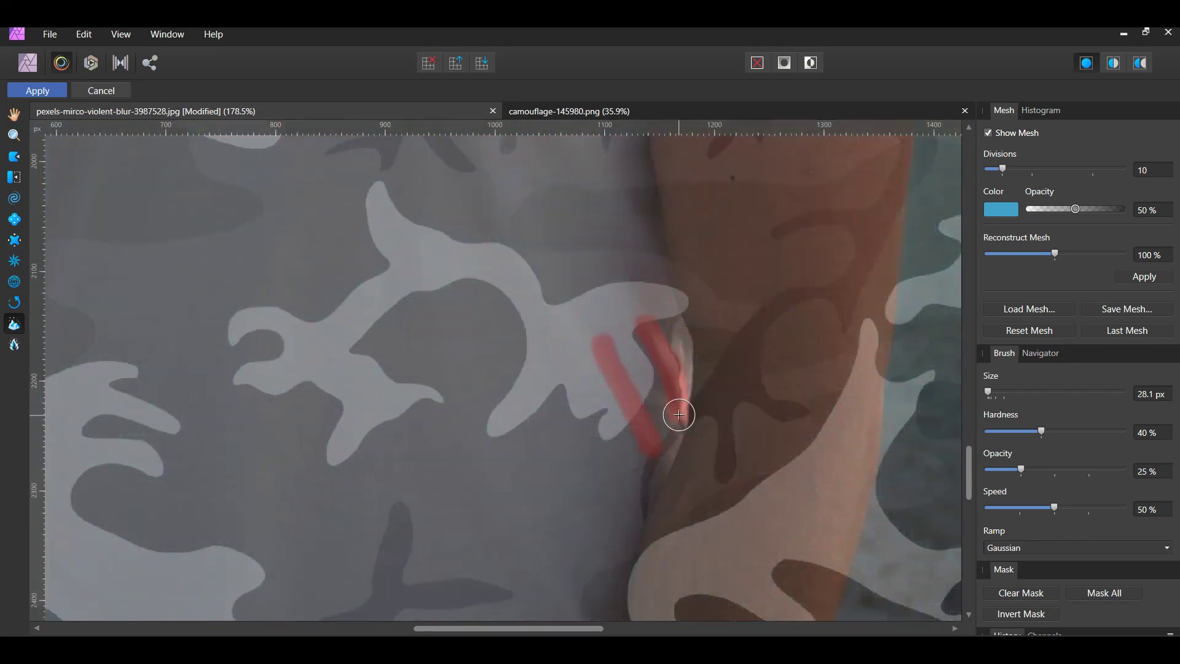
scroll(564, 453, down, 3)
drag(494, 353, 588, 483)
drag(545, 365, 627, 321)
scroll(334, 505, down, 3)
drag(451, 570, 570, 433)
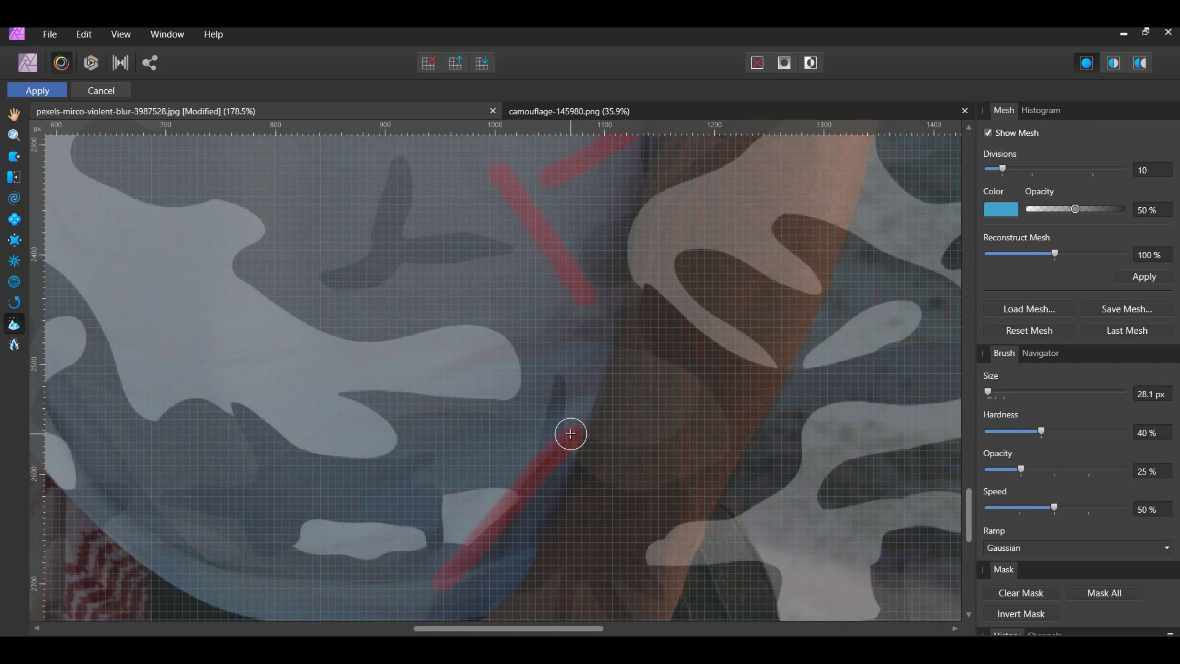
- Enlarge the freeze brush and mask the broad fold curving toward the hem on the scarf side of the shirt
scroll(231, 343, left, 5)
key(bracketright)
key(bracketright)
key(bracketright)
mouse_move(226, 298)
mouse_down()
mouse_move(276, 432)
mouse_move(397, 555)
mouse_up()
drag(278, 397, 360, 516)
- Reduce the freeze brush to 22.3 px and mask the shirt's scarf-side edge and the creases along the bottom hem
key(bracketleft)
key(bracketleft)
key(bracketleft)
key(bracketleft)
mouse_move(197, 197)
mouse_down()
mouse_move(240, 326)
mouse_move(403, 556)
mouse_move(564, 579)
mouse_up()
scroll(537, 532, down, 2)
drag(537, 532, 656, 537)
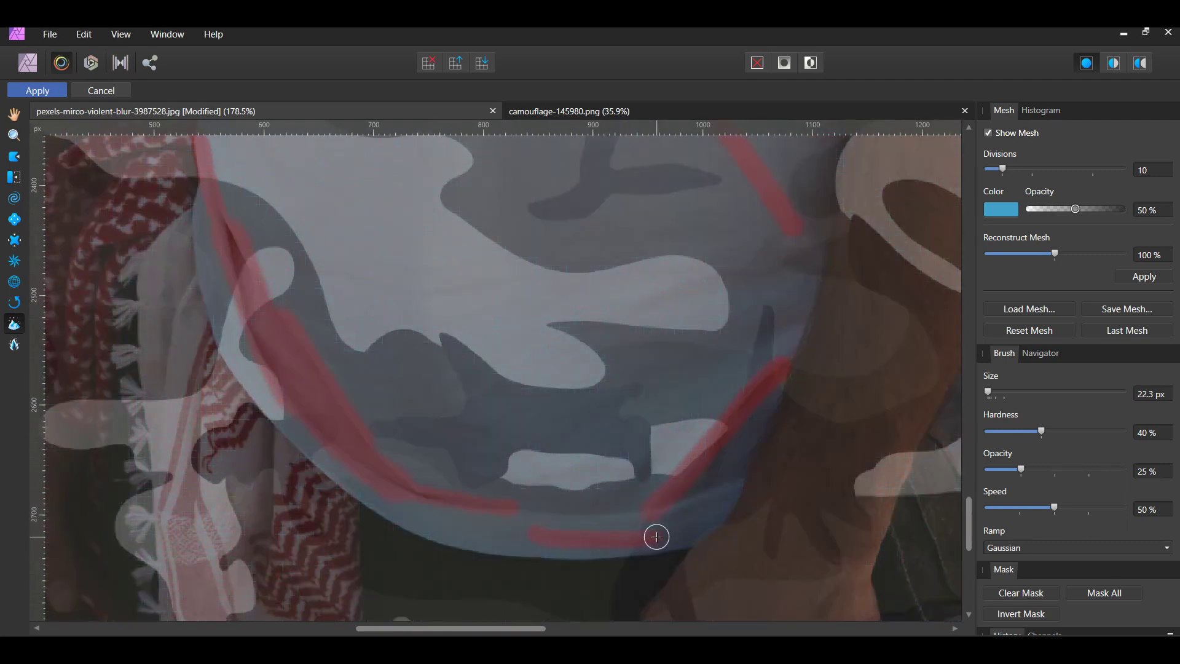
- Push the camouflage around the frozen folds across the shirt with a 317.6 px Liquify Push Forward brush, and apply the distortion
scroll(574, 316, down, 5)
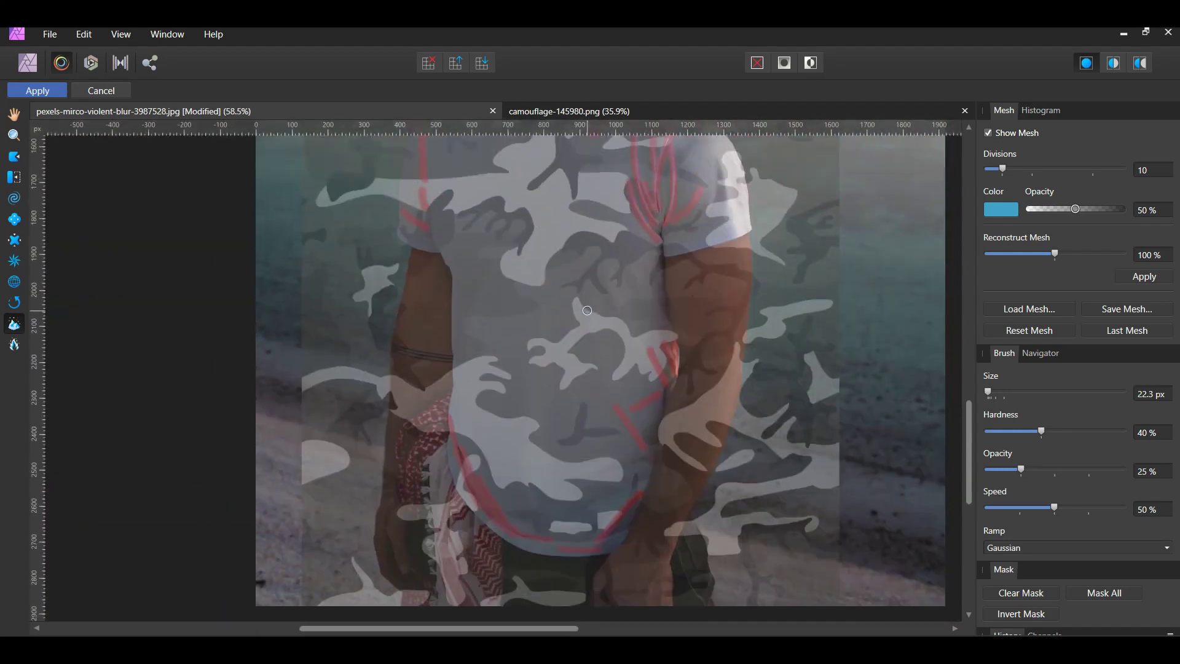
scroll(589, 310, up, 1)
scroll(590, 309, down, 1)
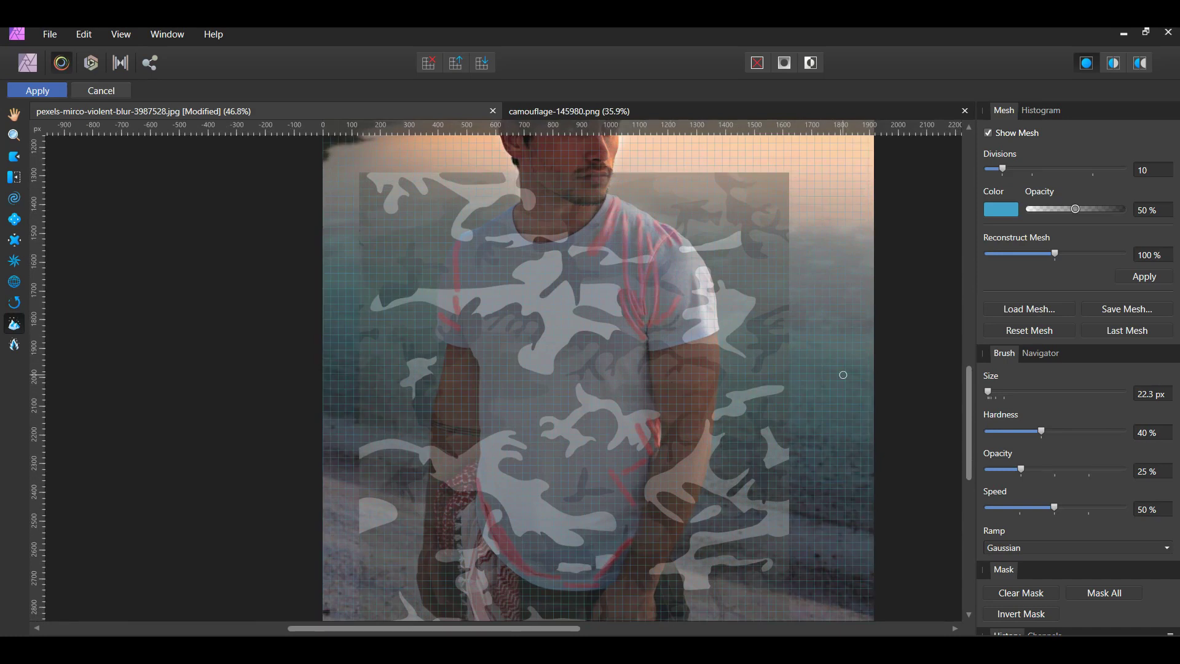
click(15, 159)
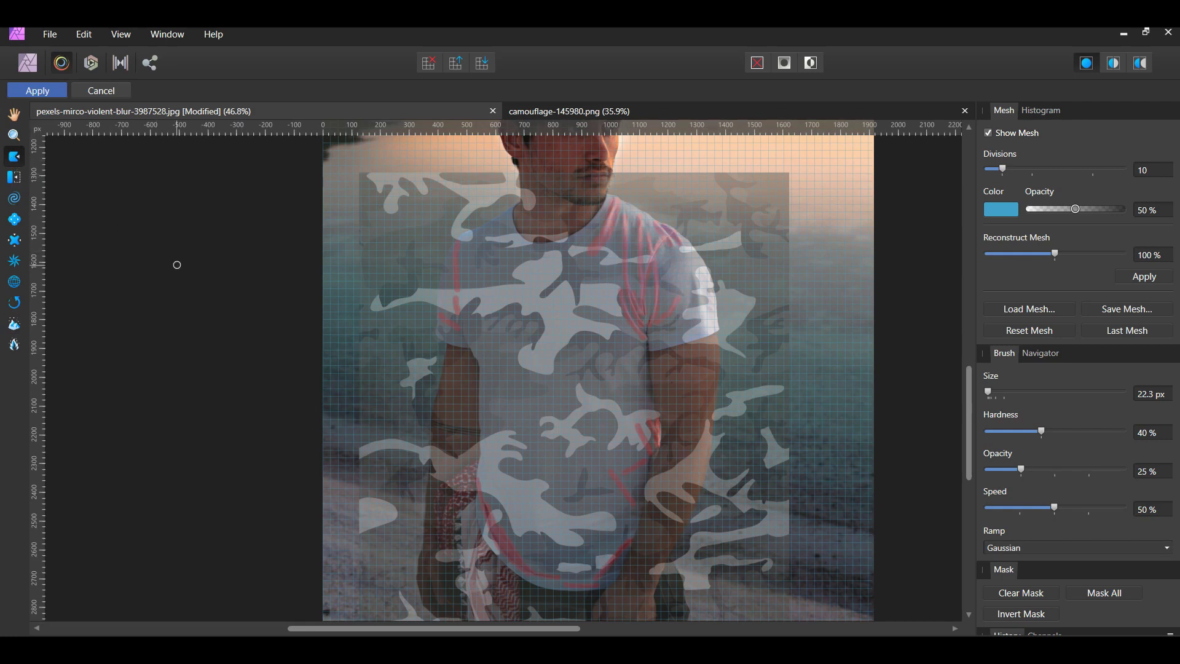
drag(708, 254, 685, 269)
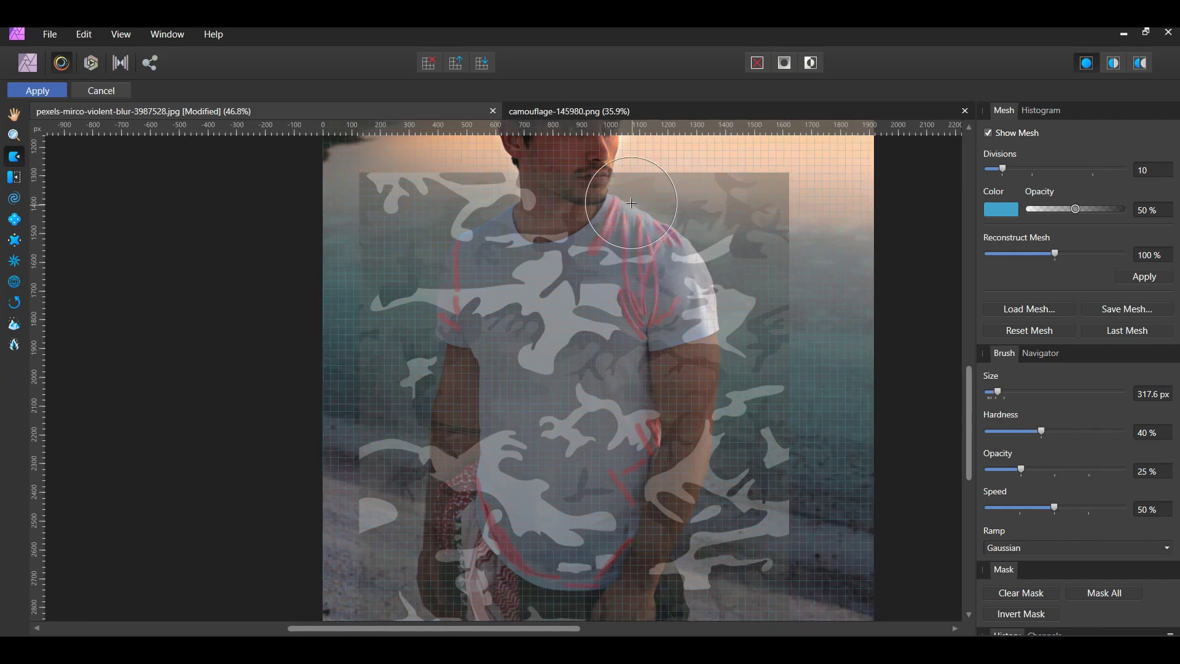
mouse_move(634, 196)
mouse_down()
mouse_move(614, 241)
mouse_move(638, 190)
mouse_move(617, 254)
mouse_move(567, 208)
mouse_move(571, 242)
mouse_move(588, 252)
mouse_move(571, 223)
mouse_move(601, 231)
mouse_move(502, 236)
mouse_move(520, 218)
mouse_move(397, 256)
mouse_move(497, 558)
mouse_move(510, 545)
mouse_move(494, 530)
mouse_move(474, 571)
mouse_move(469, 557)
mouse_move(491, 539)
mouse_move(450, 513)
mouse_move(485, 517)
mouse_move(500, 486)
mouse_move(483, 503)
mouse_up()
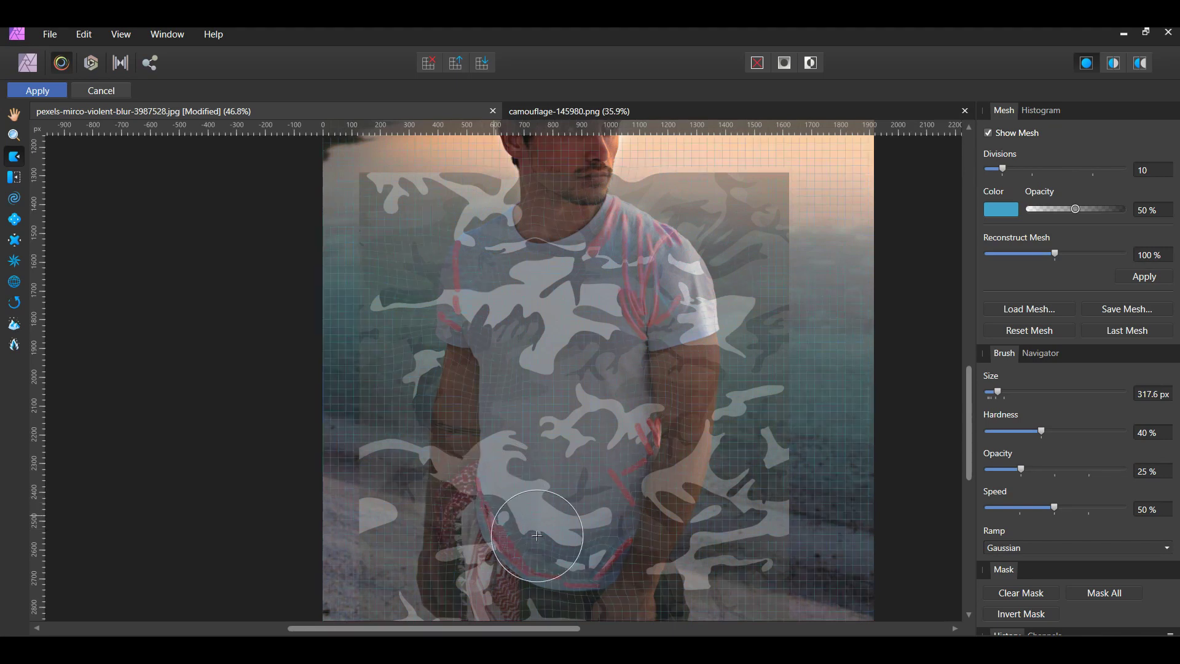
scroll(860, 437, down, 1)
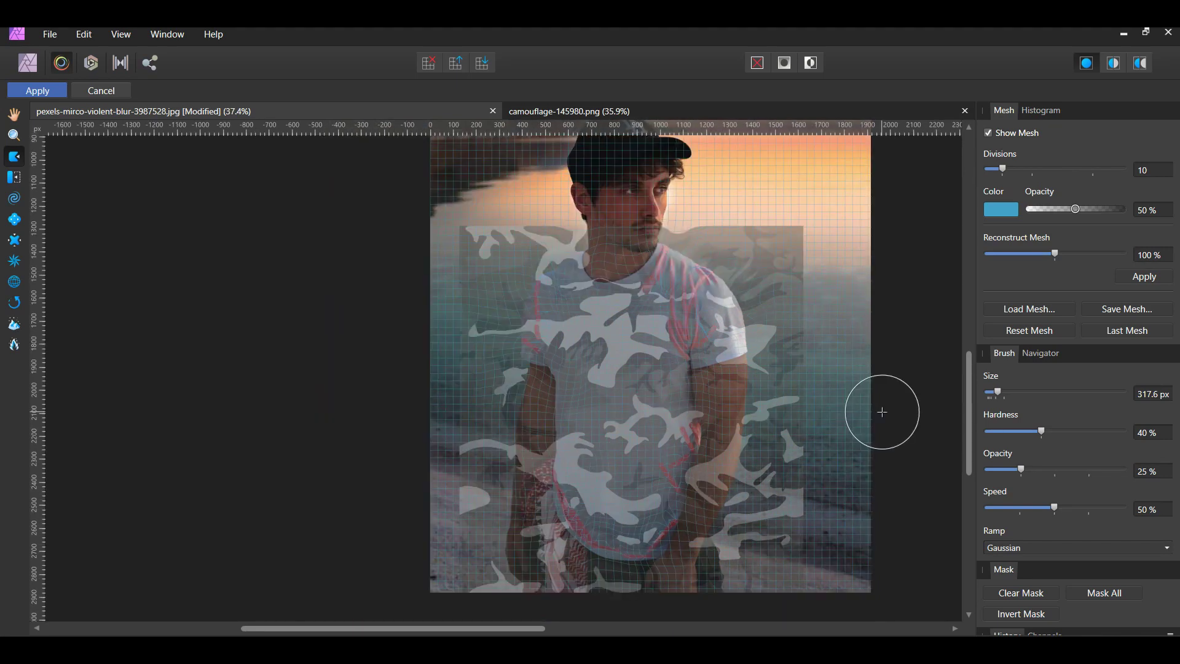
click(37, 90)
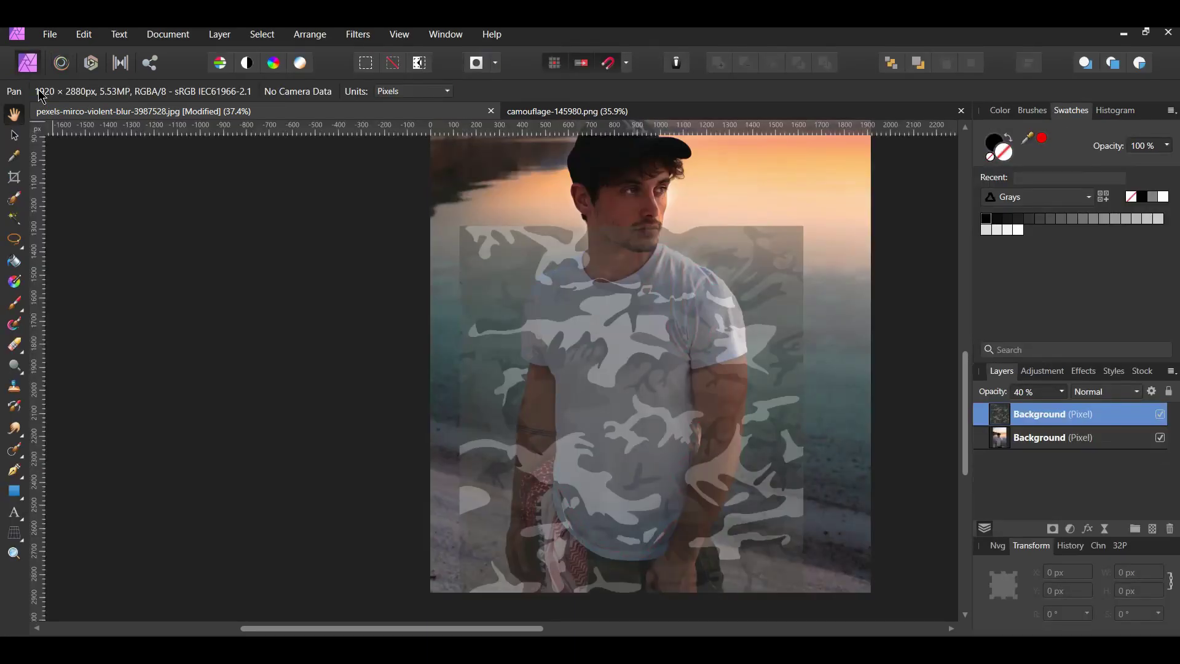
- Duplicate the warped camouflage layer twice
drag(344, 628, 422, 628)
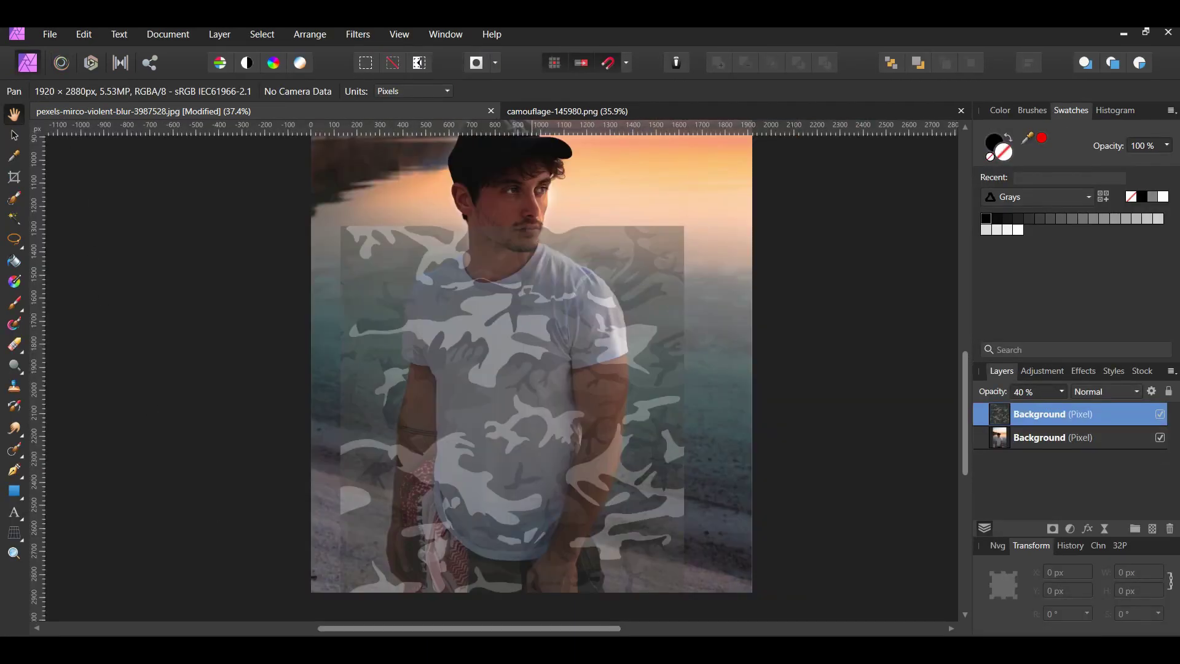
key(v)
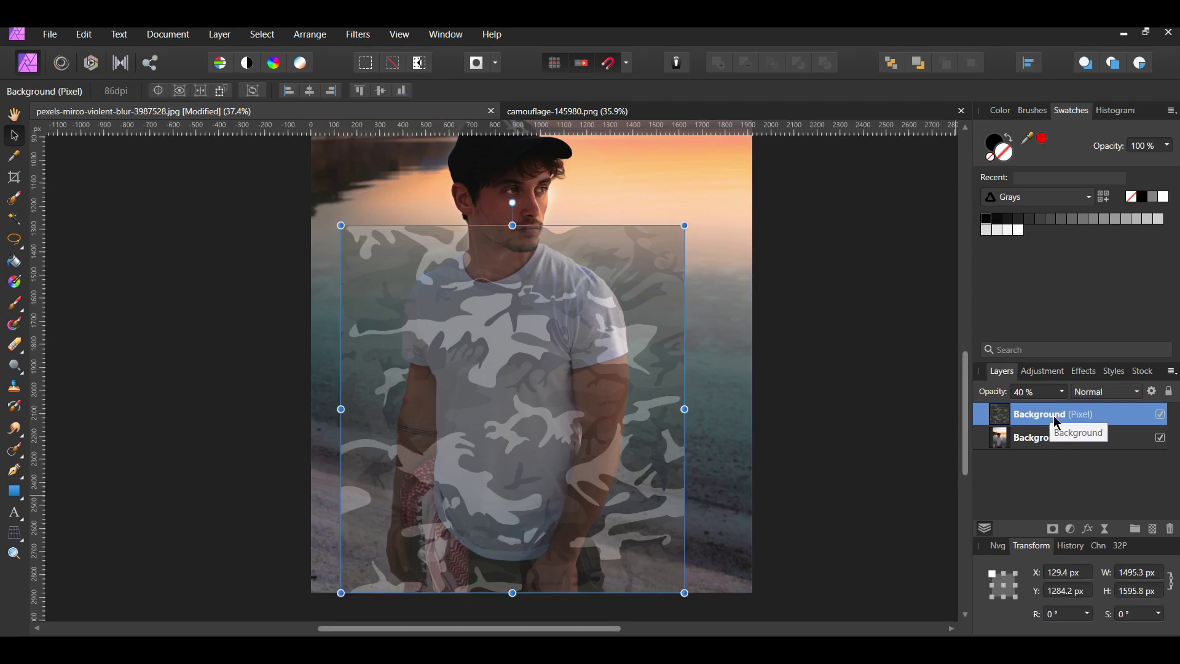
key(ctrl+j)
key(ctrl+j)
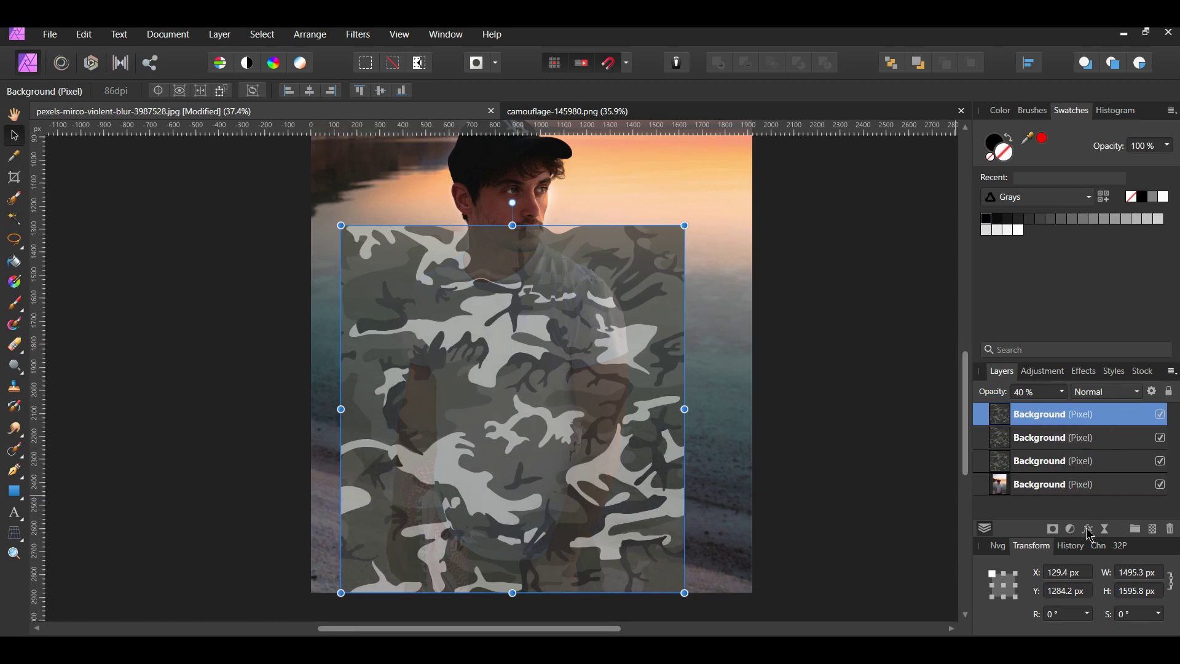
- Rename the three camouflage layers, from the lowest to the highest, as Right Sleeve, Left Sleeve and Body
click(1058, 469)
double_click(1058, 461)
text(Right Sleeve)
key(Return)
double_click(1035, 439)
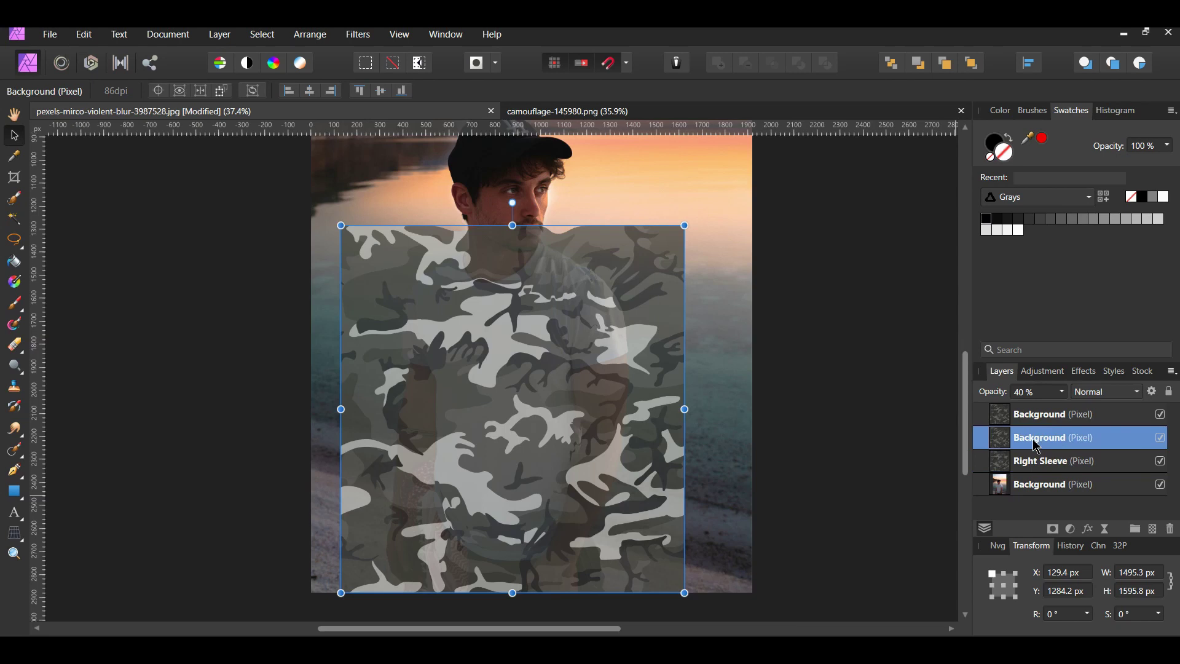
text(Left Sleeve)
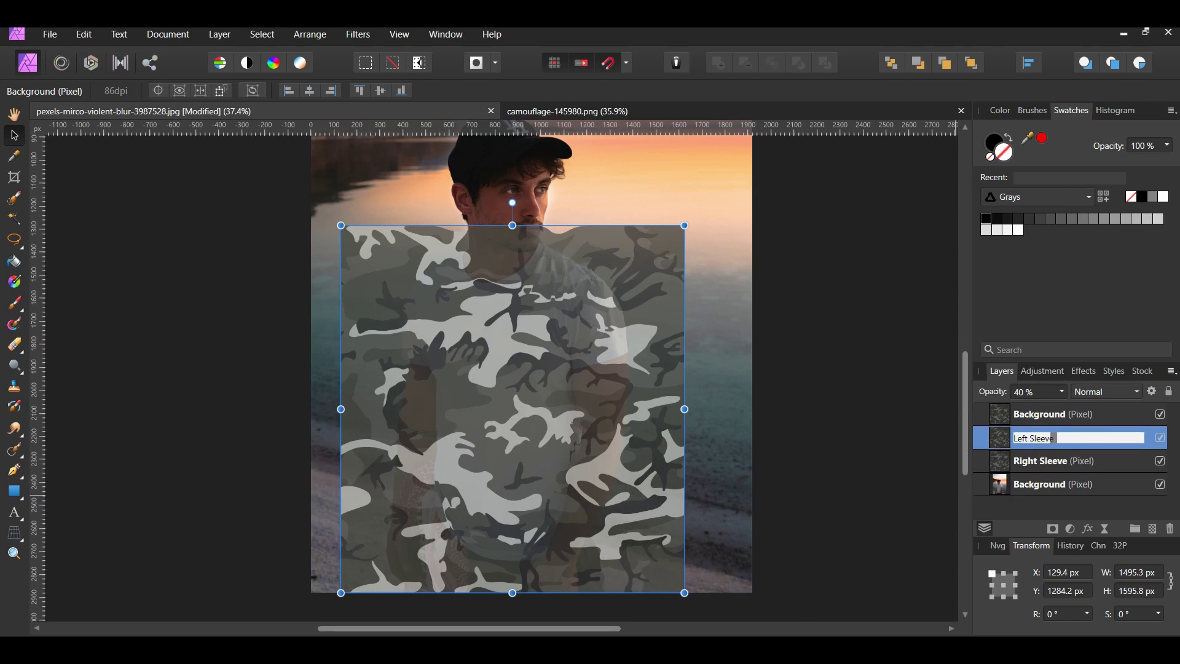
key(Return)
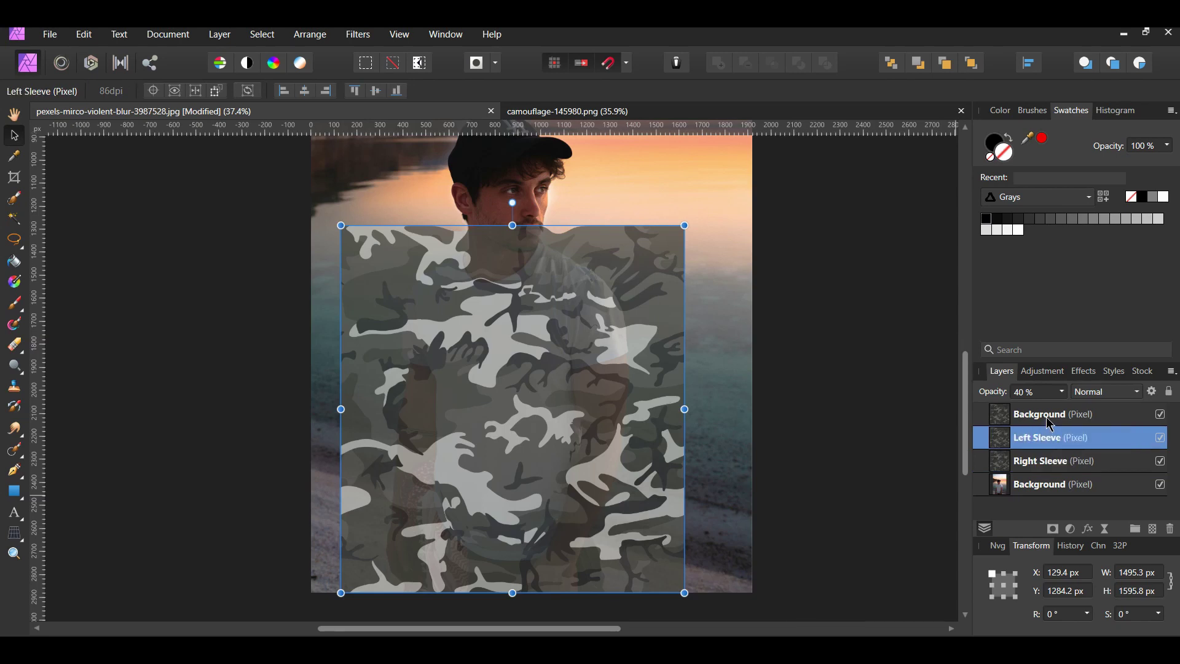
double_click(1049, 418)
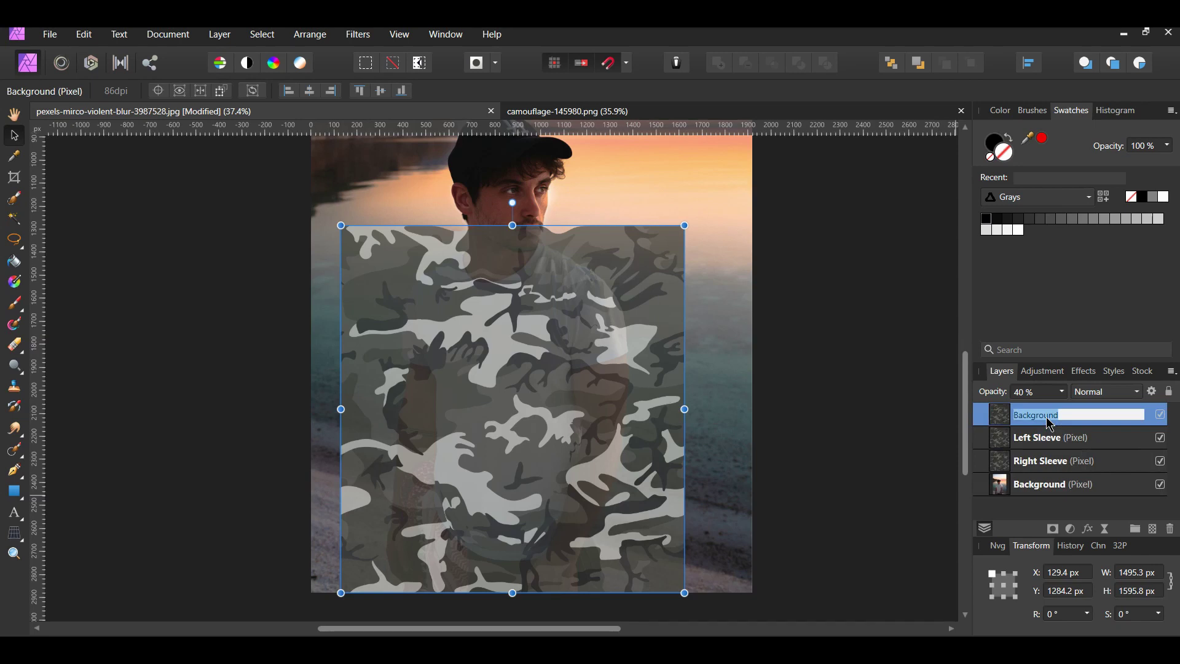
text(Body)
key(Return)
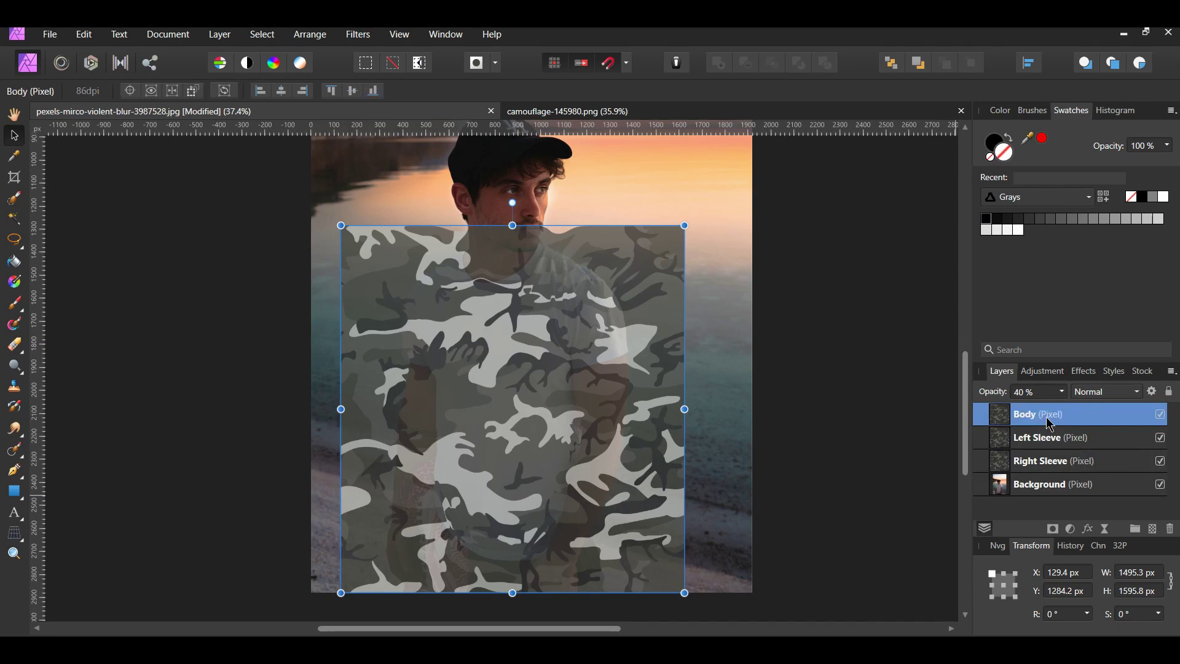
- Hide the Body and Left Sleeve layers and load the saved Right Sleeve channel as a pixel selection
click(1160, 416)
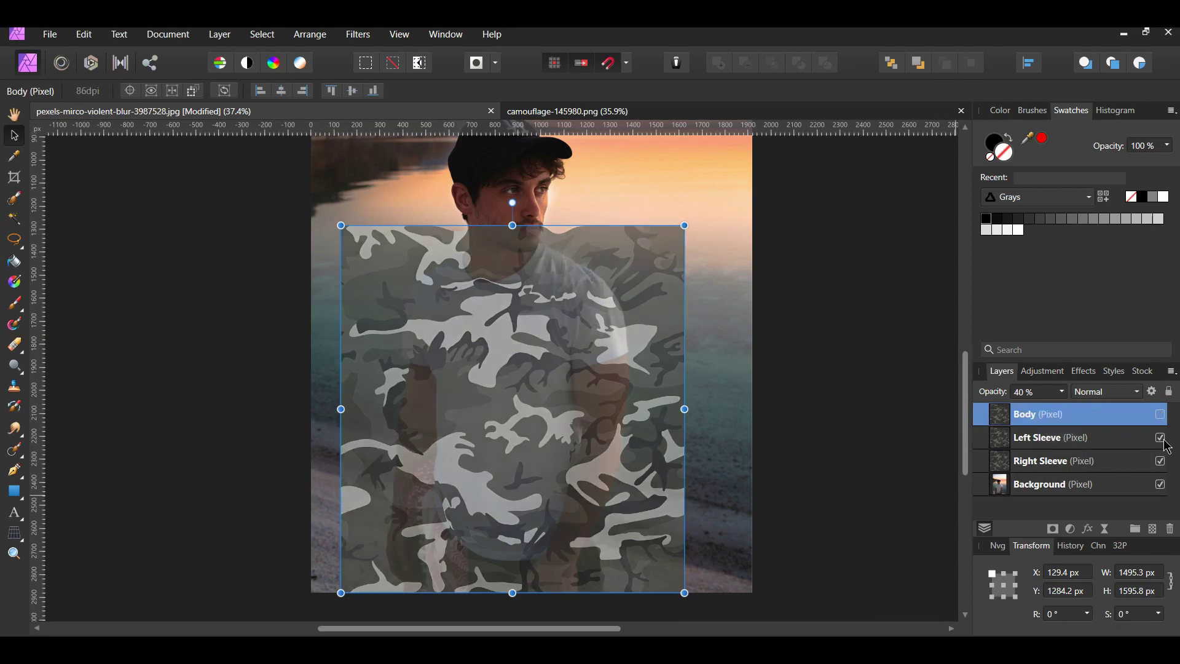
click(1161, 439)
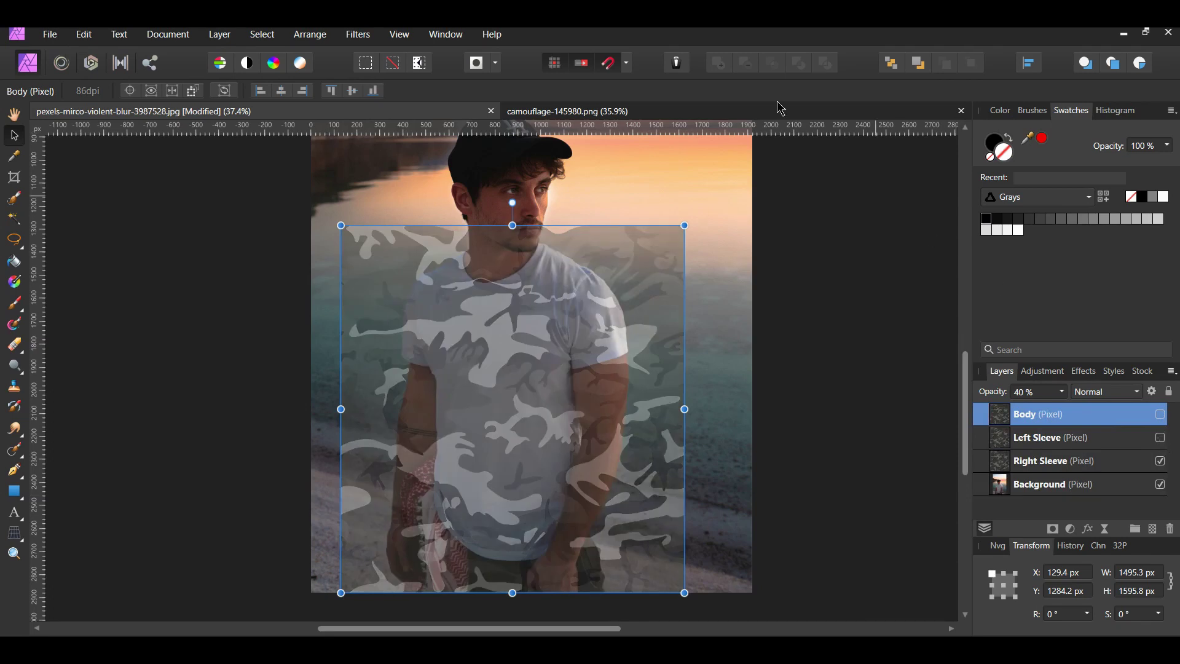
click(1032, 487)
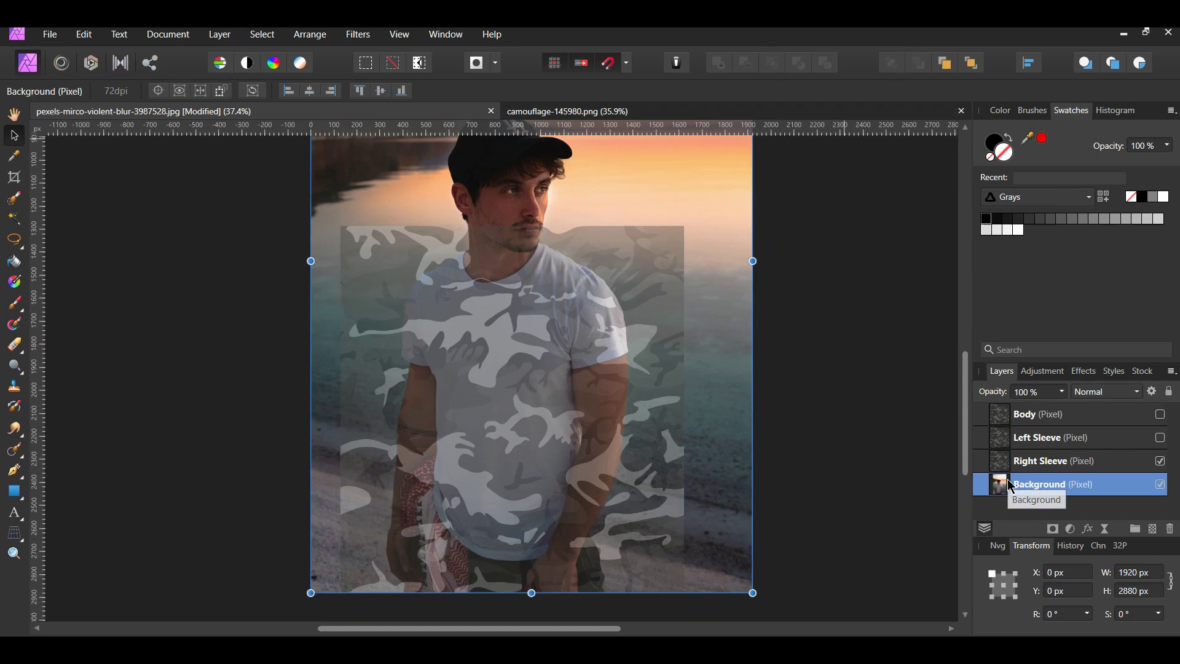
click(1098, 547)
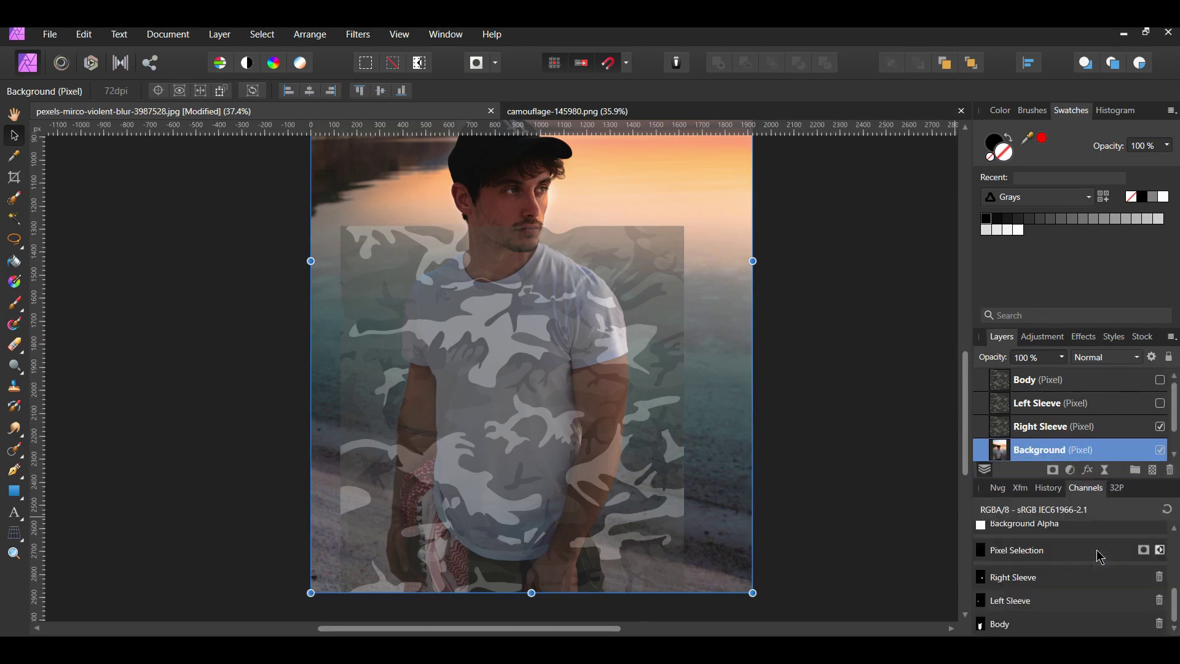
right_click(1046, 581)
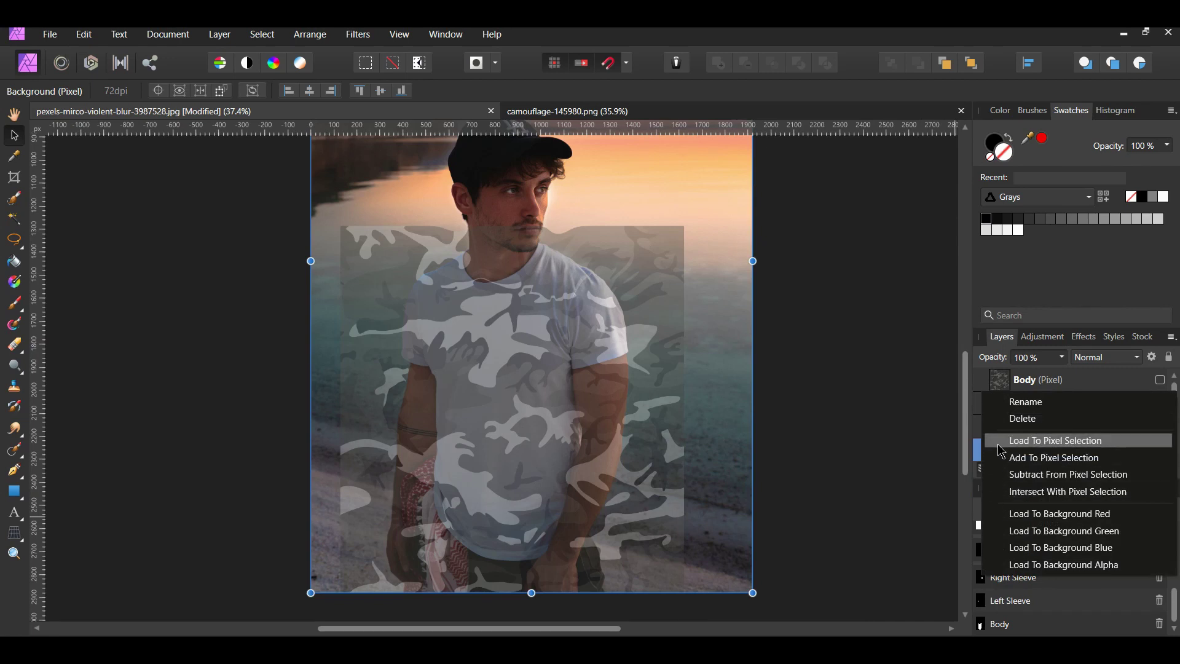
click(1055, 441)
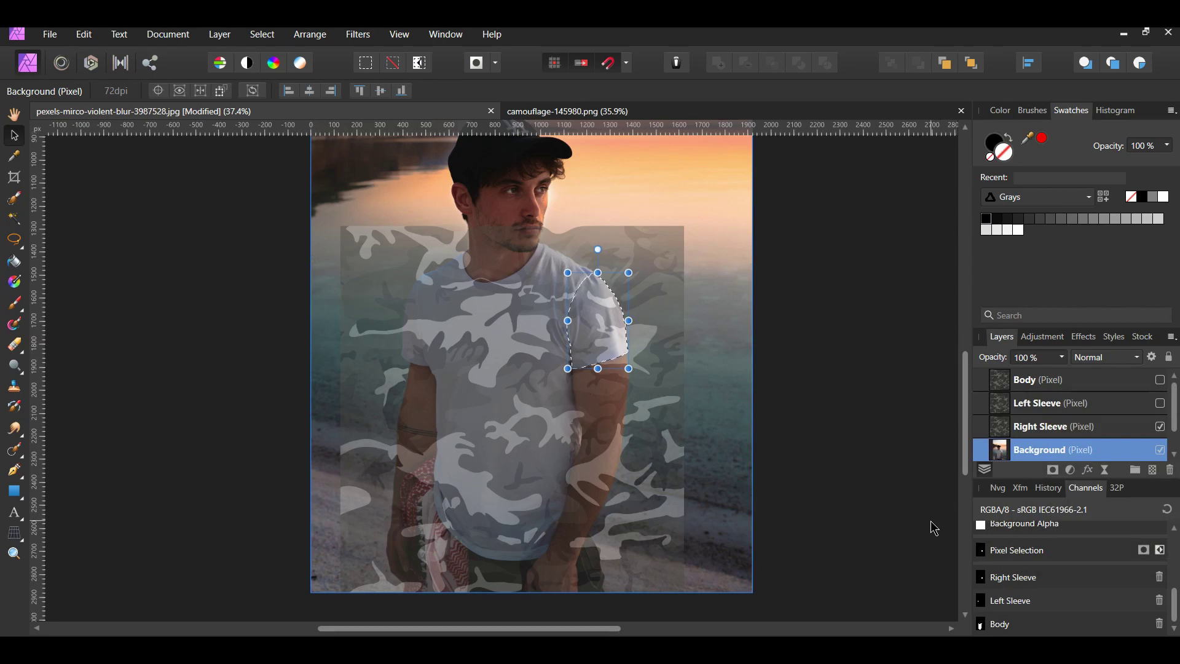
- Mask the Right Sleeve layer with the sleeve selection and deselect
click(1029, 432)
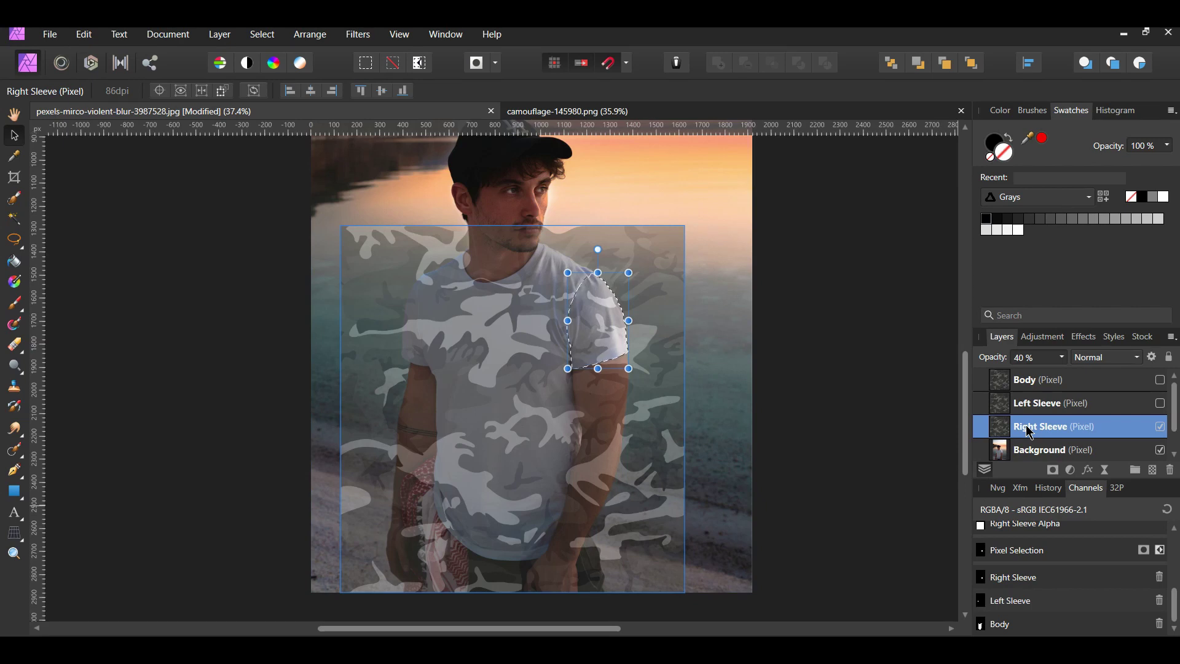
click(1053, 472)
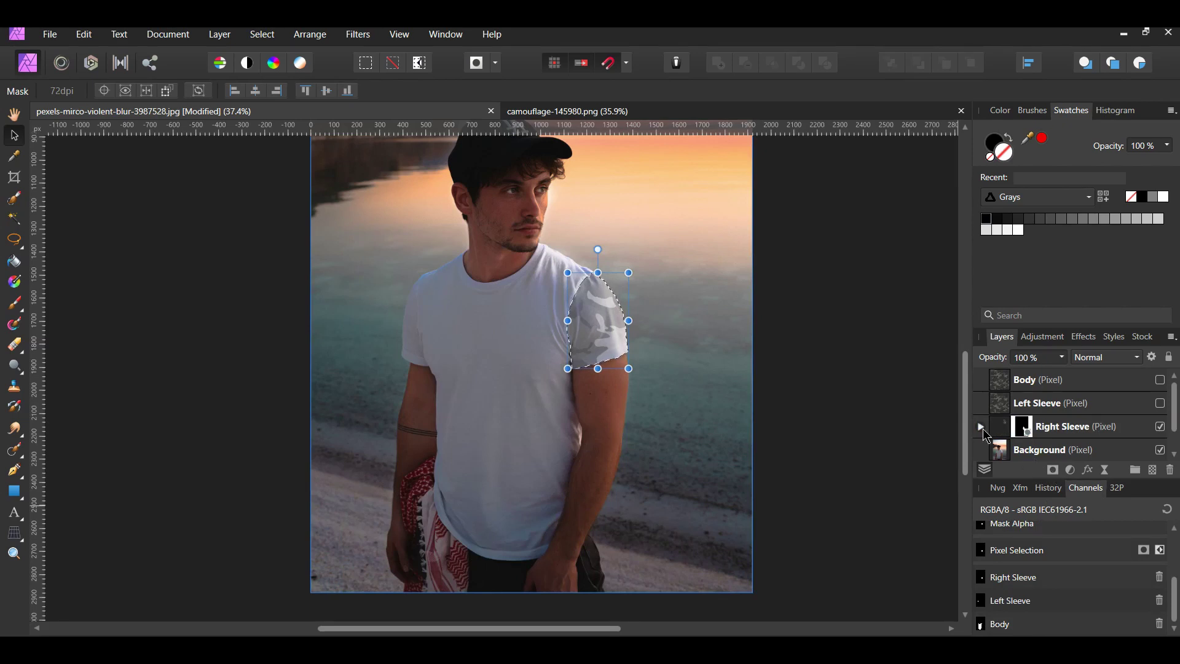
key(ctrl+d)
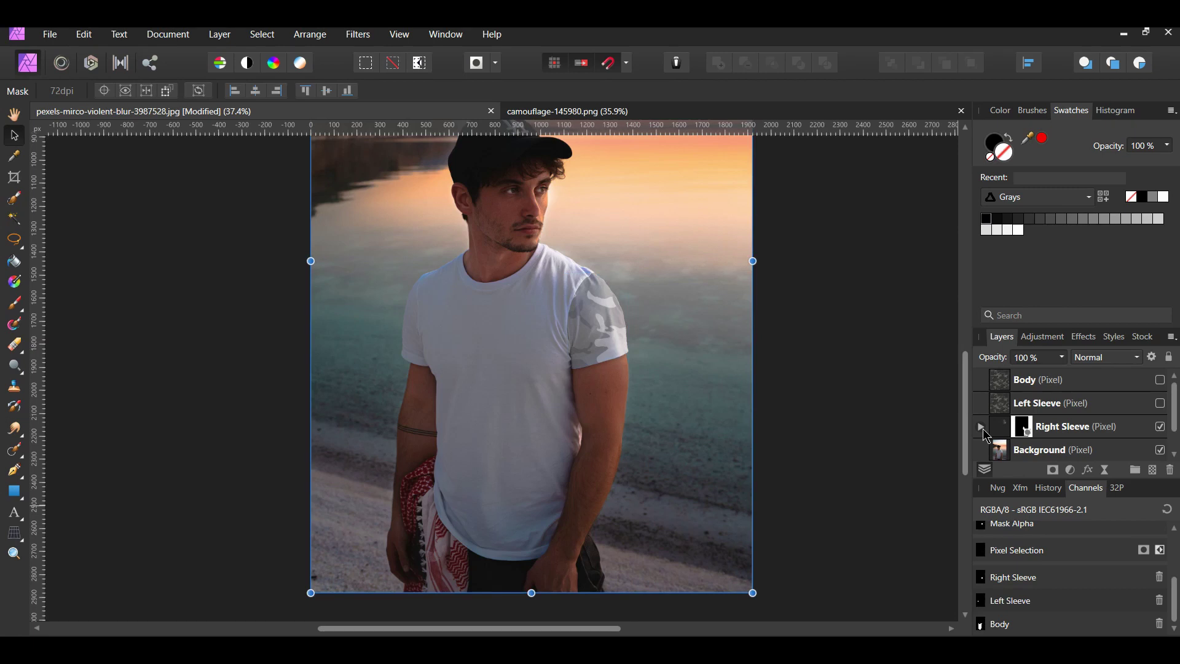
- Show the Left Sleeve layer and, with the Background photo selected, load the saved Left Sleeve channel as a pixel selection
click(1160, 403)
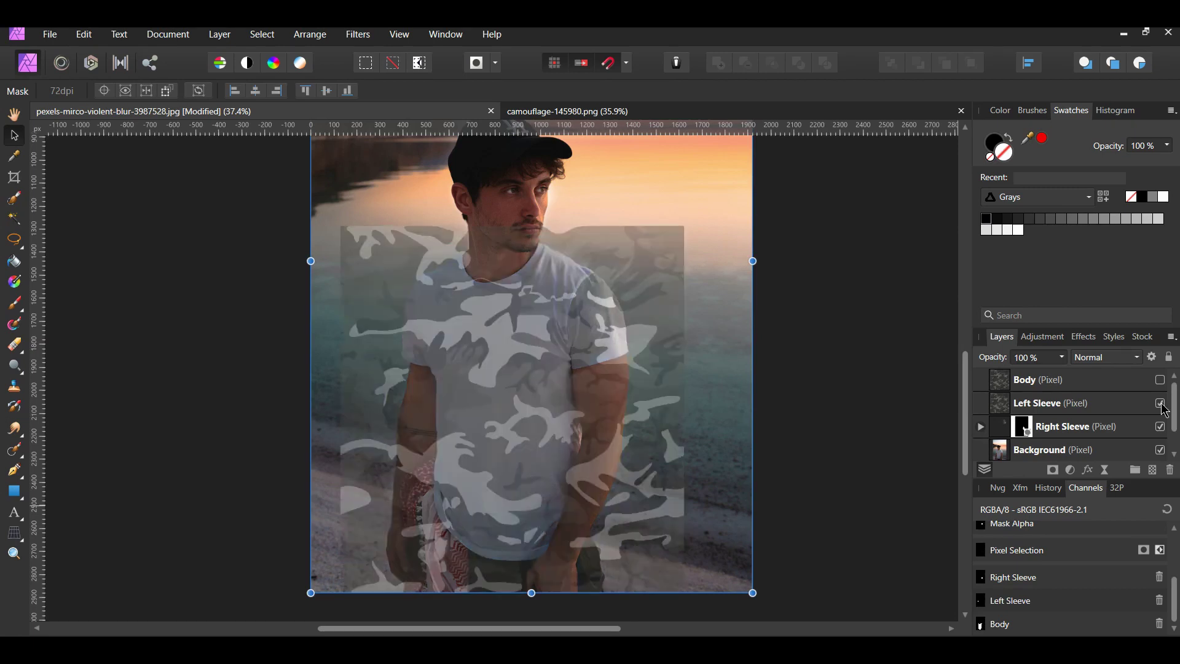
click(1068, 455)
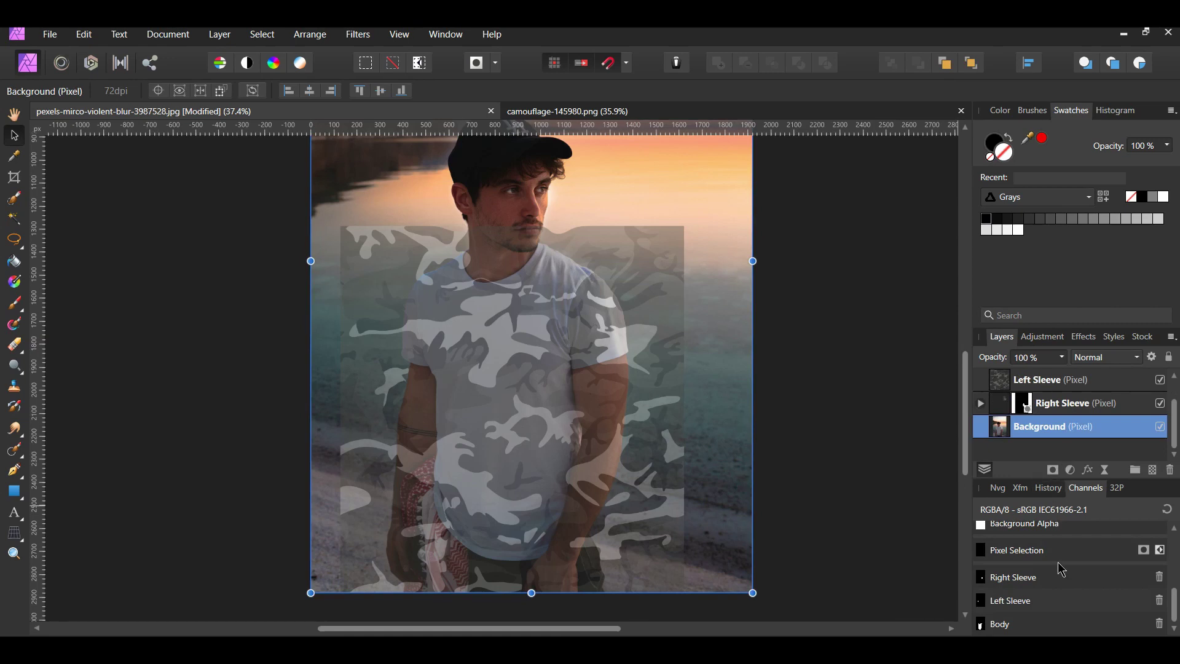
right_click(1038, 608)
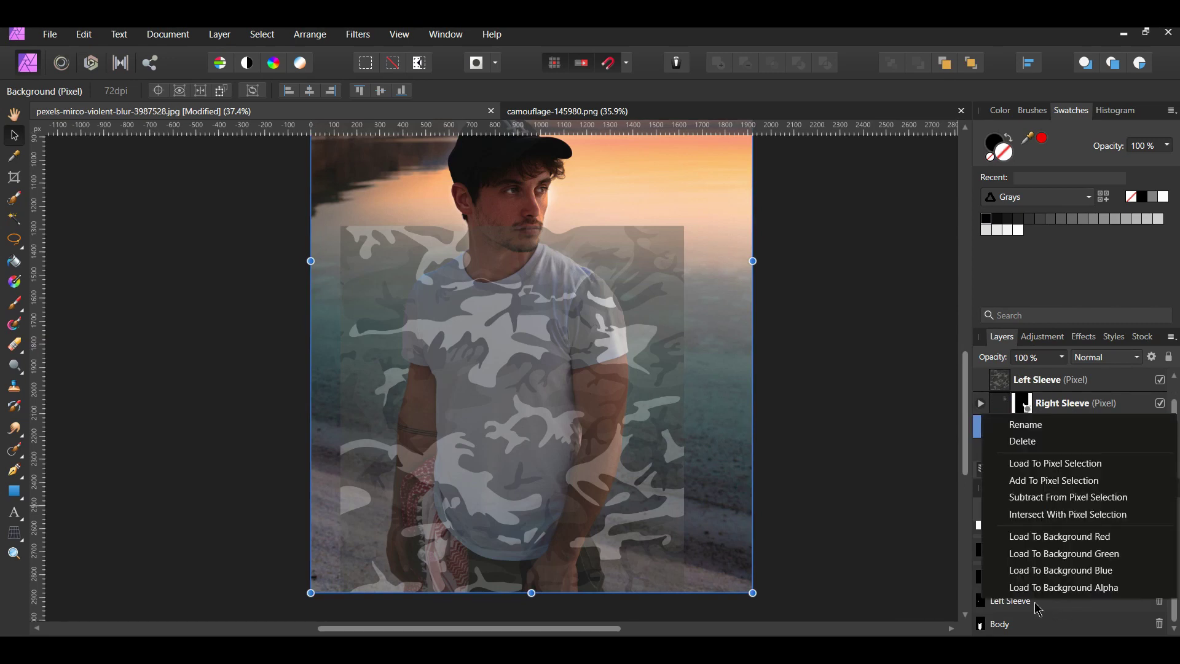
click(991, 469)
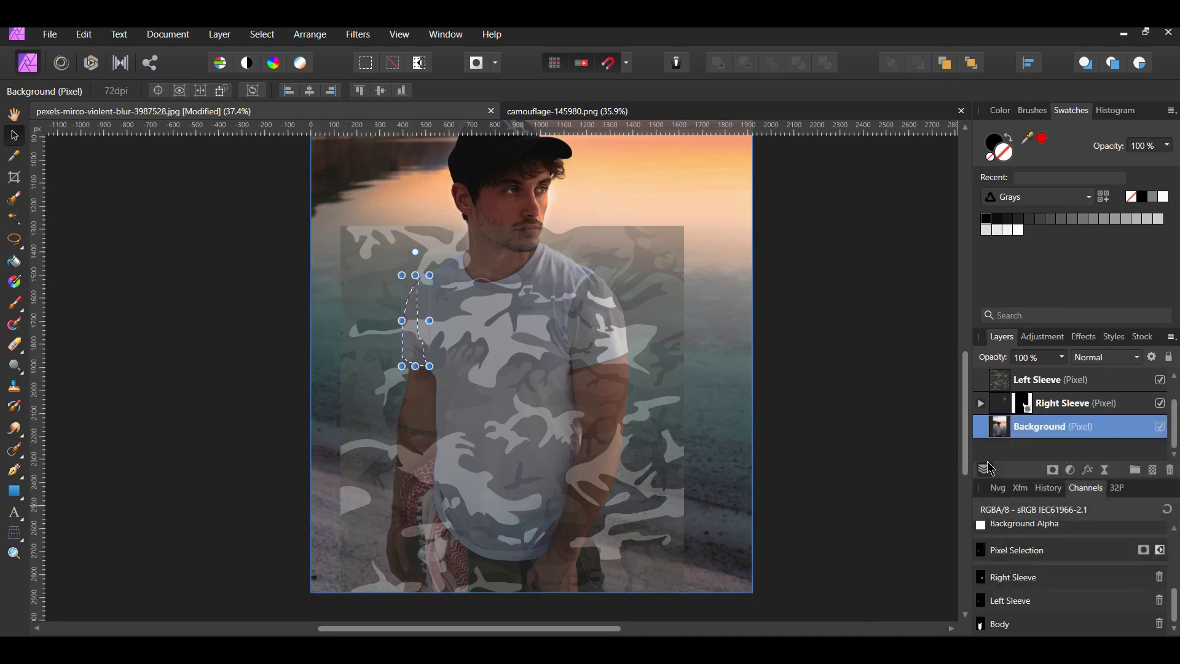
- Mask the Left Sleeve layer with the sleeve selection and deselect
click(1057, 388)
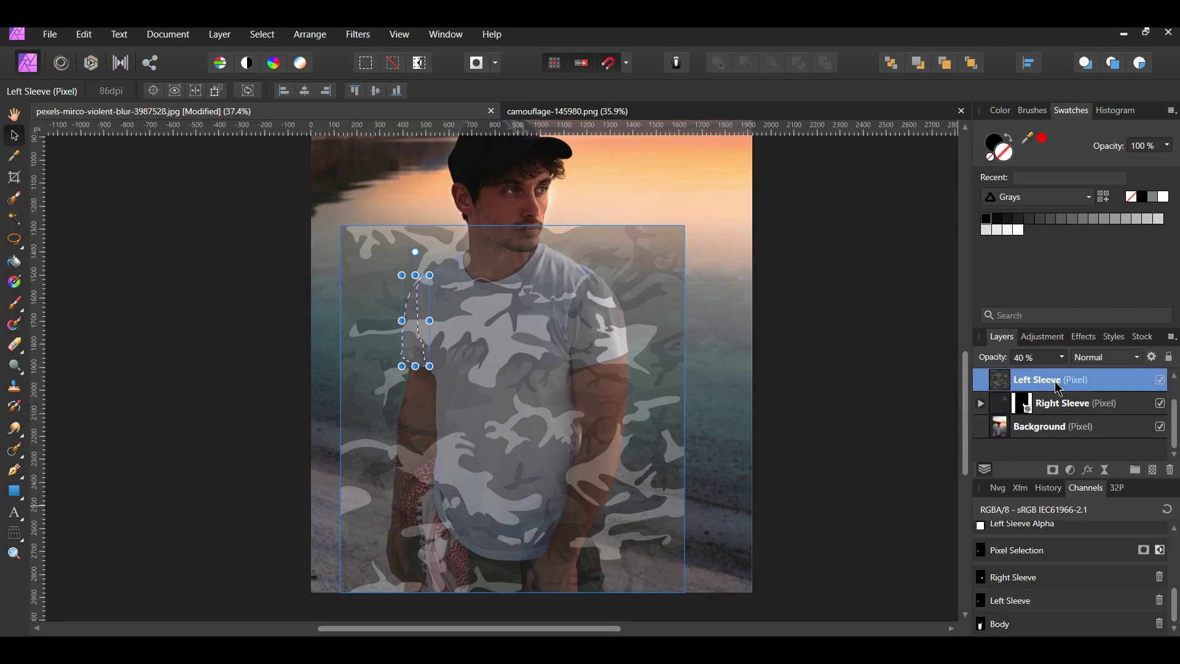
click(1054, 471)
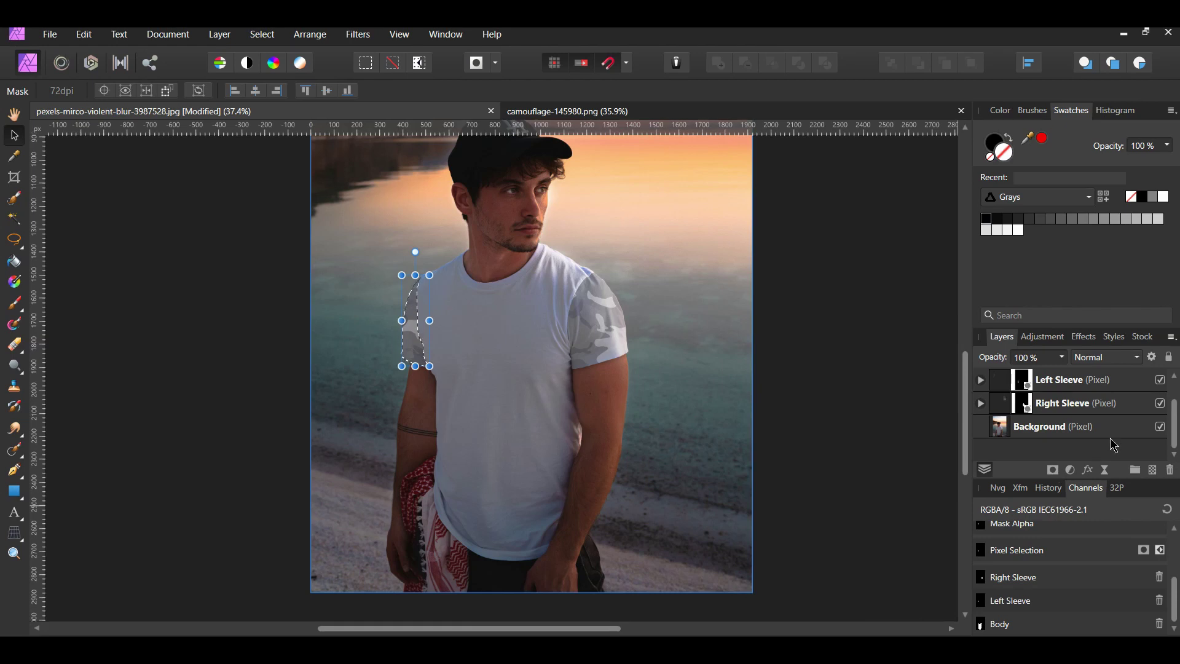
scroll(1111, 444, up, 1)
key(ctrl+d)
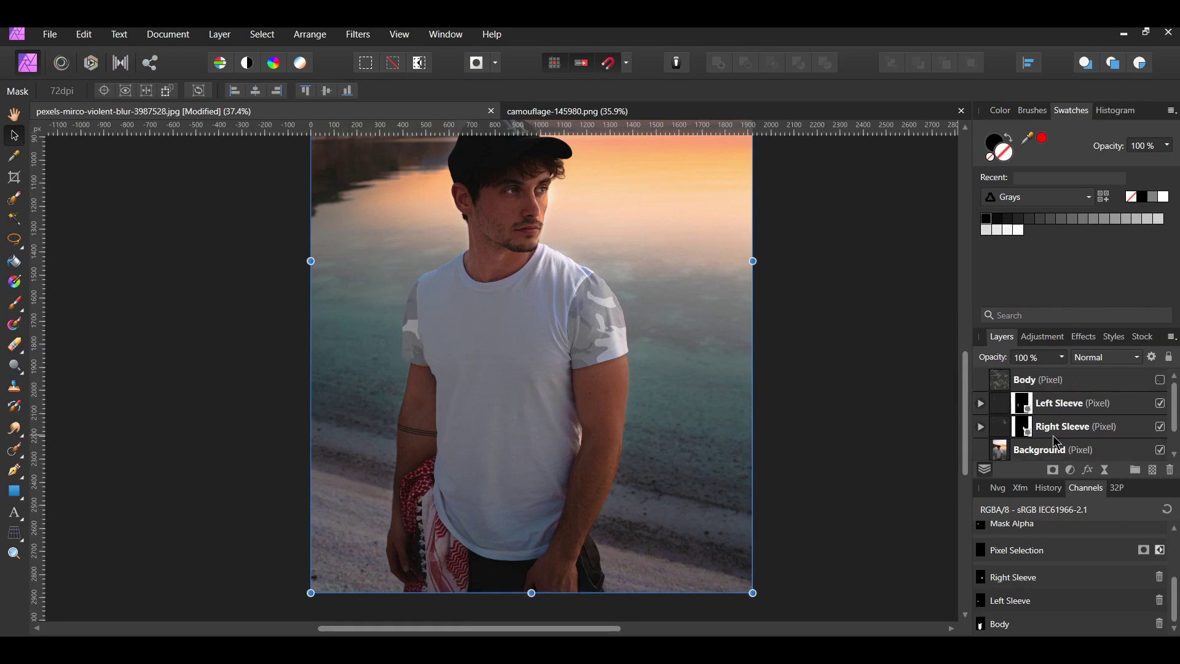
- Show the Body layer and, with the Background photo selected, load the saved Body channel as a pixel selection
click(1160, 380)
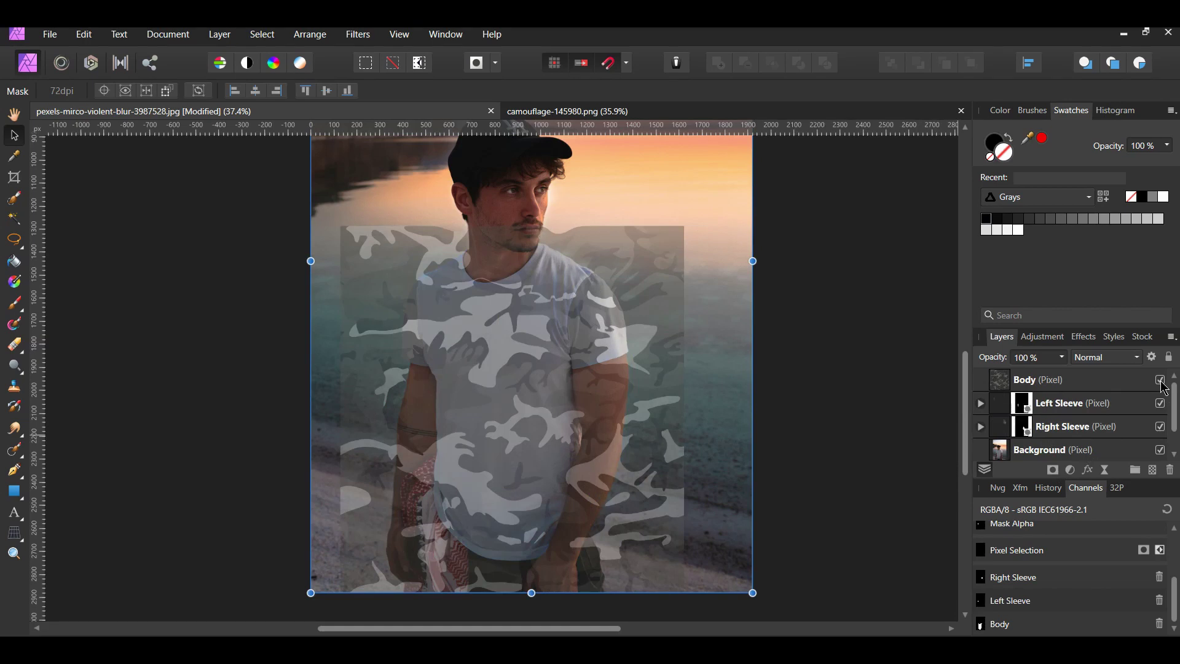
click(1098, 450)
scroll(1099, 455, down, 1)
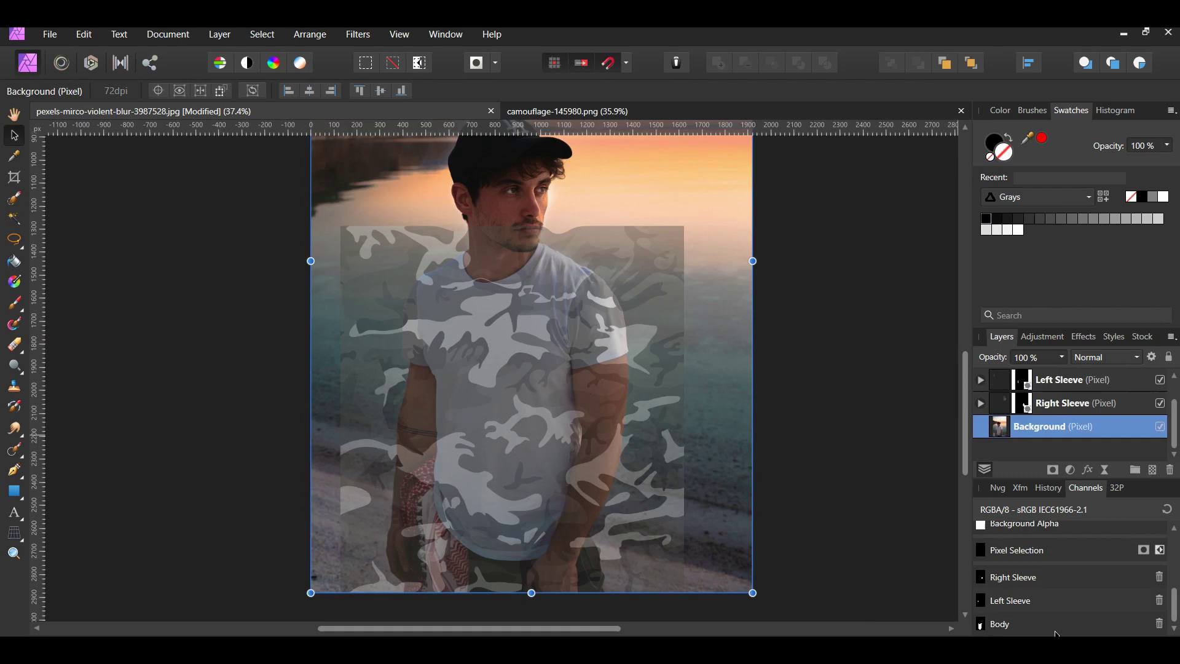
right_click(1022, 622)
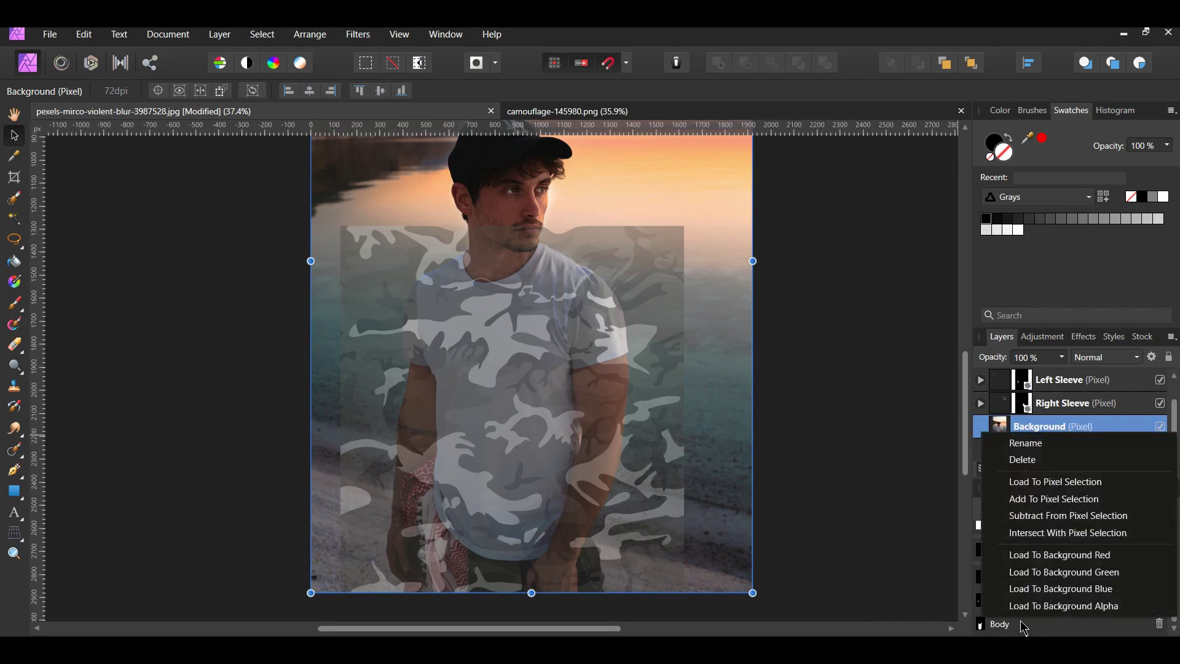
click(1004, 485)
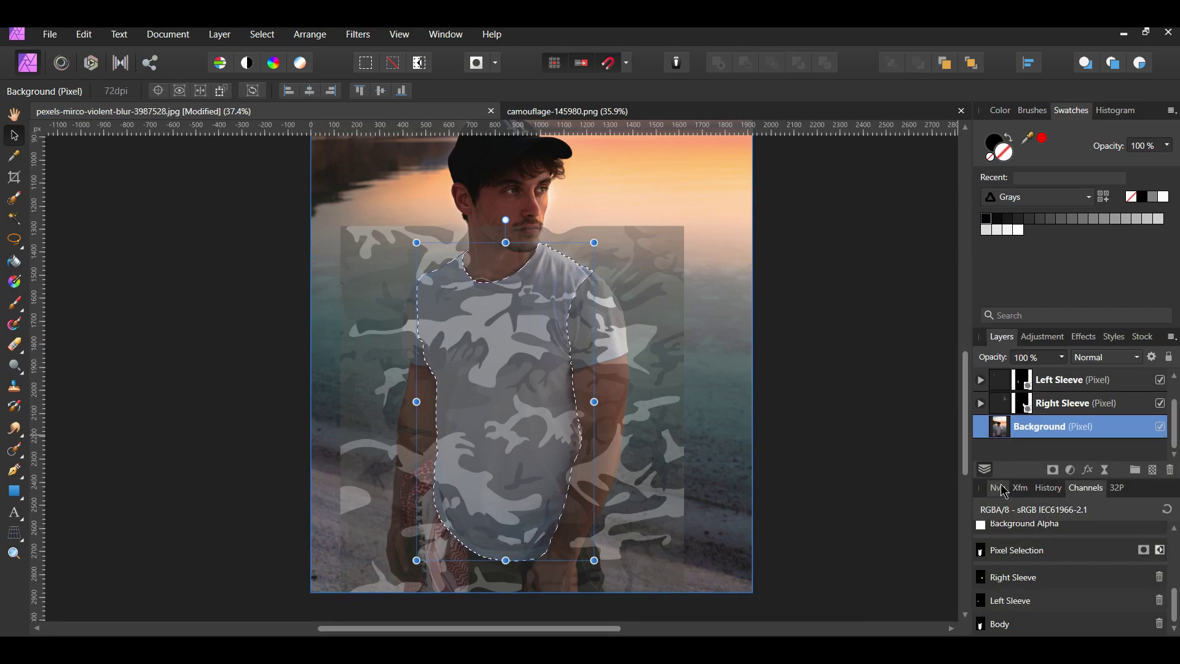
- Mask the Body layer with the shirt body selection and deselect
scroll(1075, 385, up, 1)
click(1076, 384)
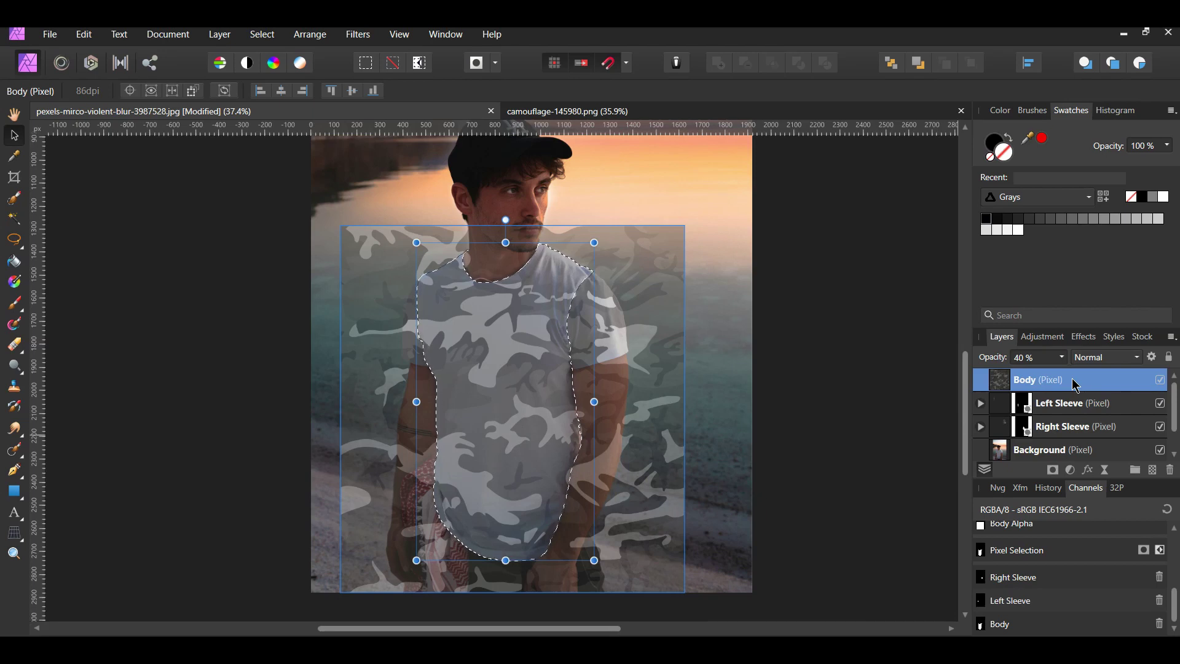
click(1053, 470)
key(ctrl+d)
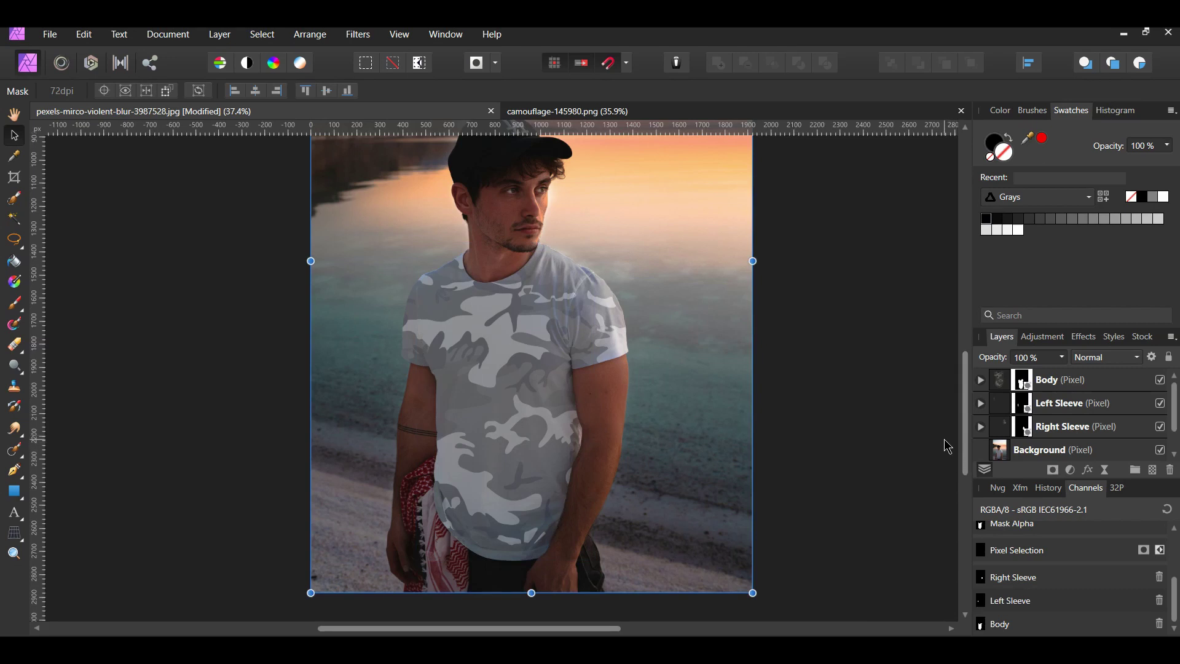
- Raise the opacity of the Body, Left Sleeve and Right Sleeve layers together to 100%
click(1066, 381)
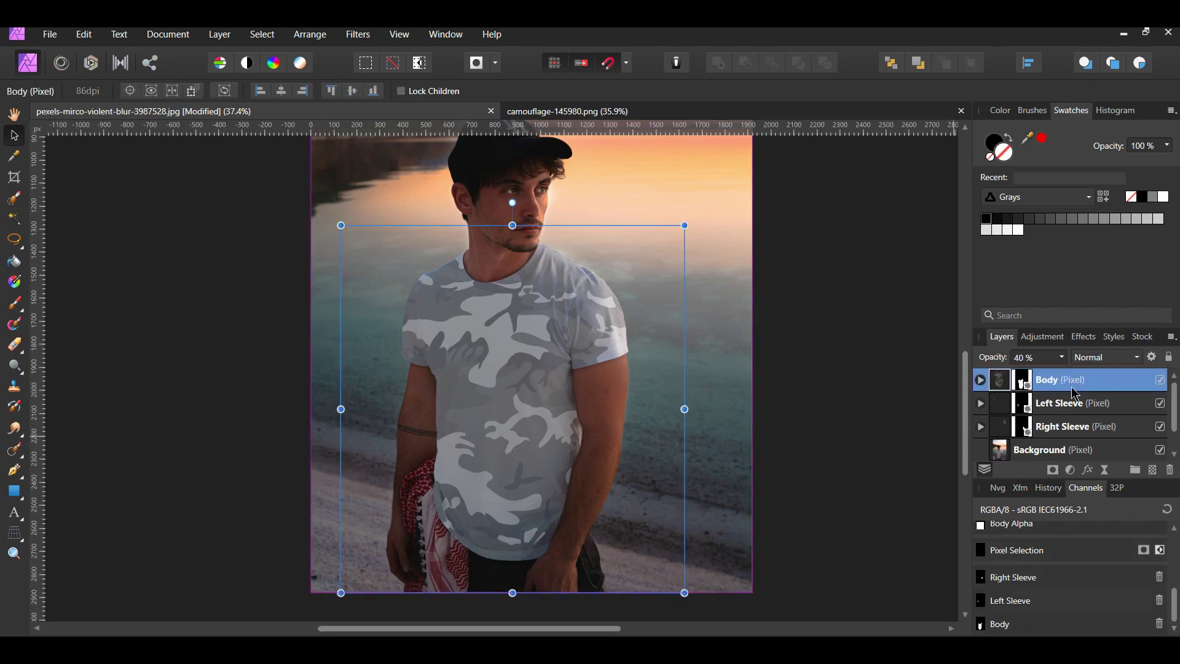
shift+click(1070, 433)
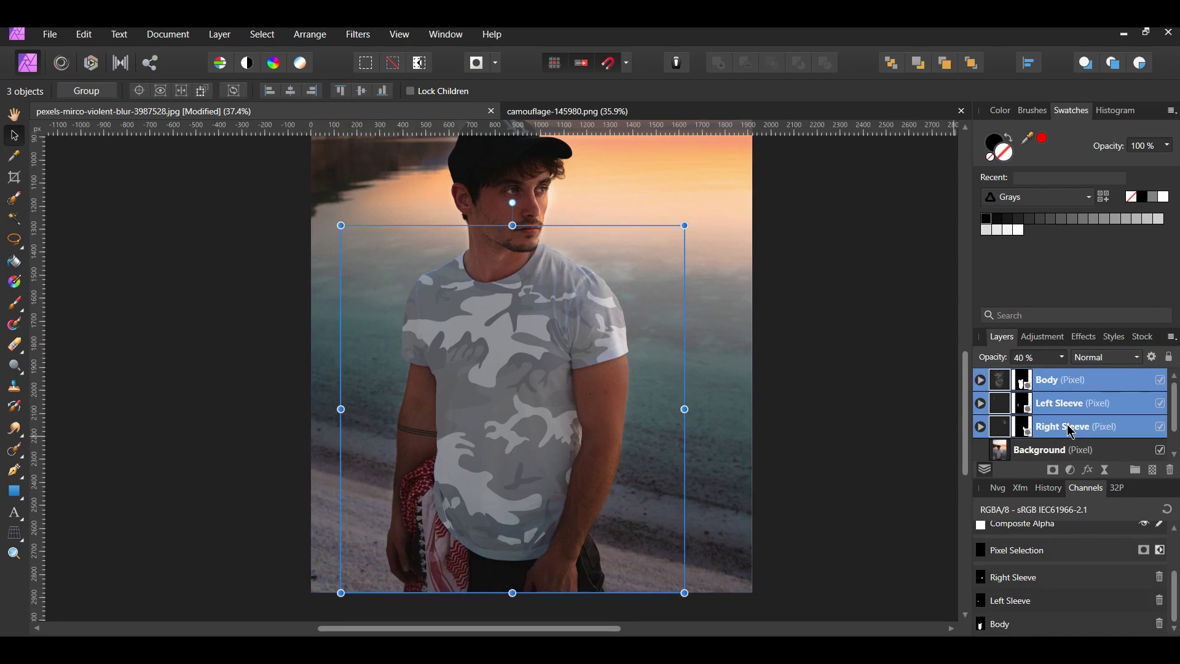
click(1062, 357)
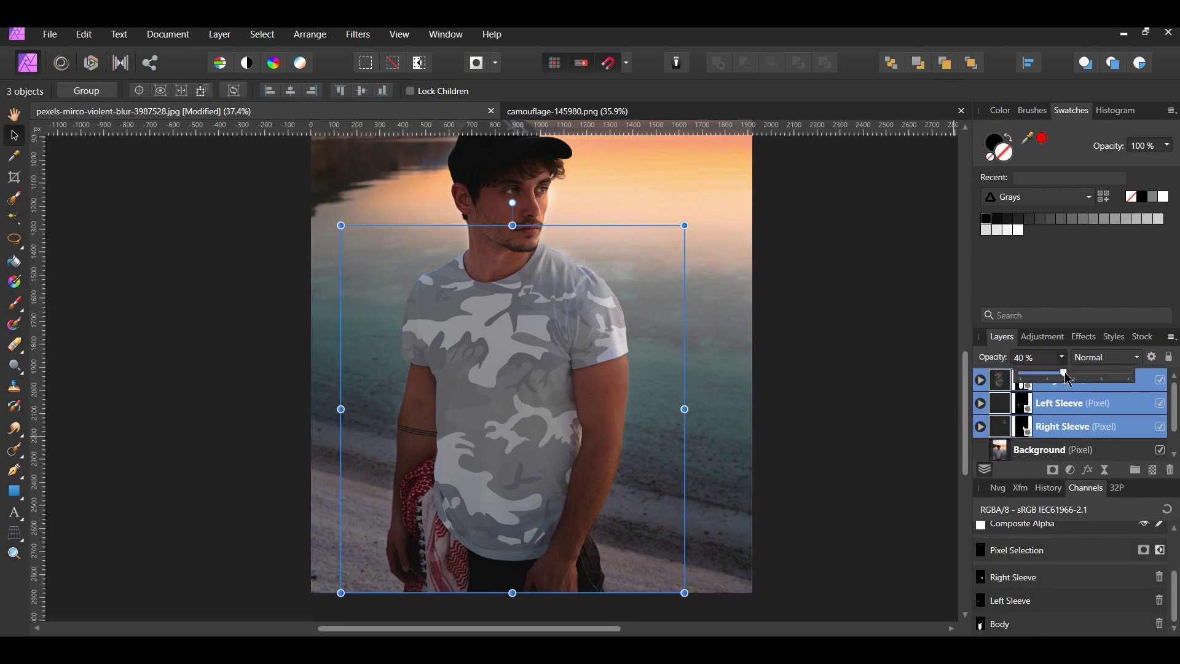
drag(1070, 379, 1145, 387)
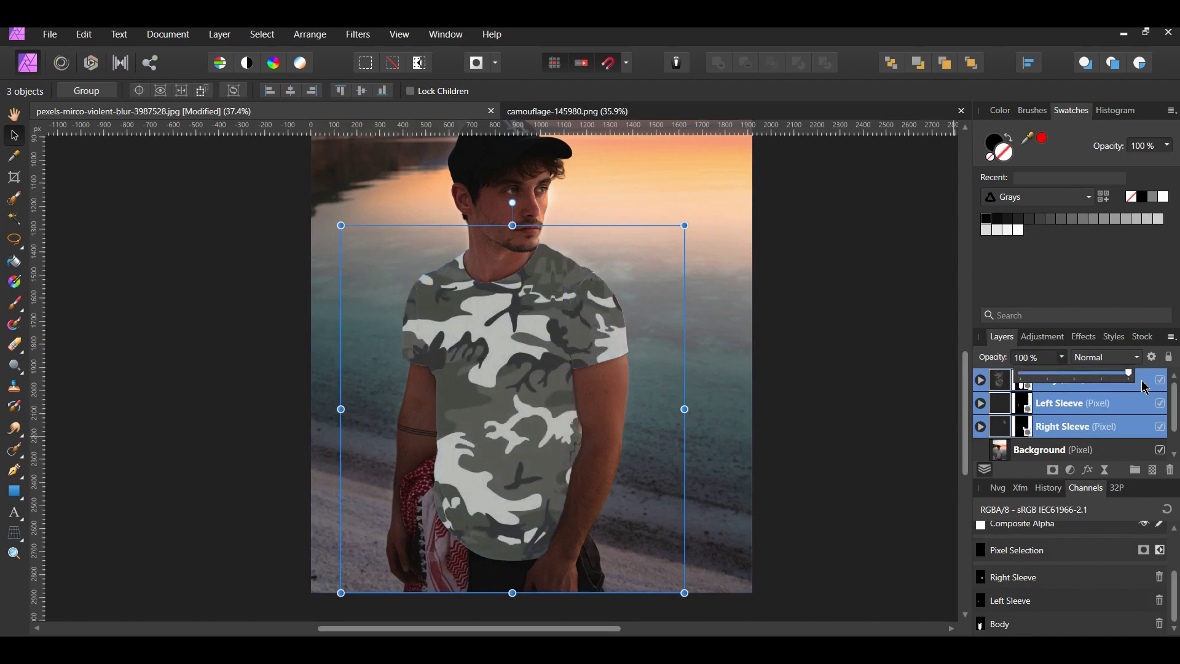
click(913, 485)
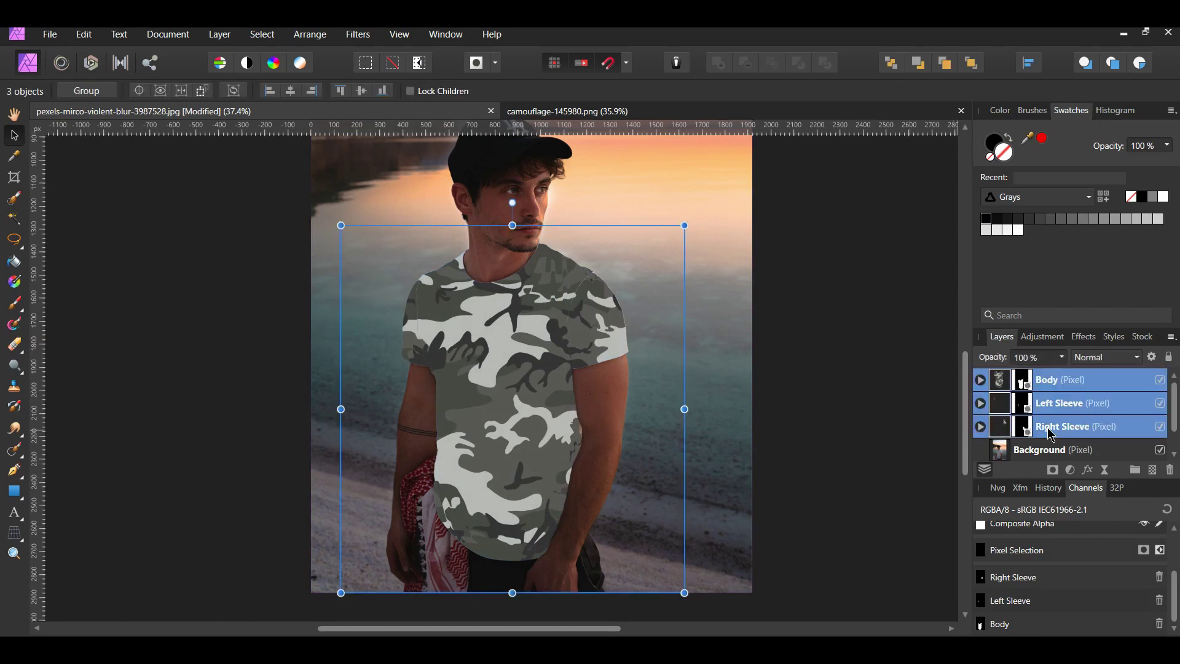
- Set the blend mode of the Body, Left Sleeve and Right Sleeve layers to Multiply
click(1106, 357)
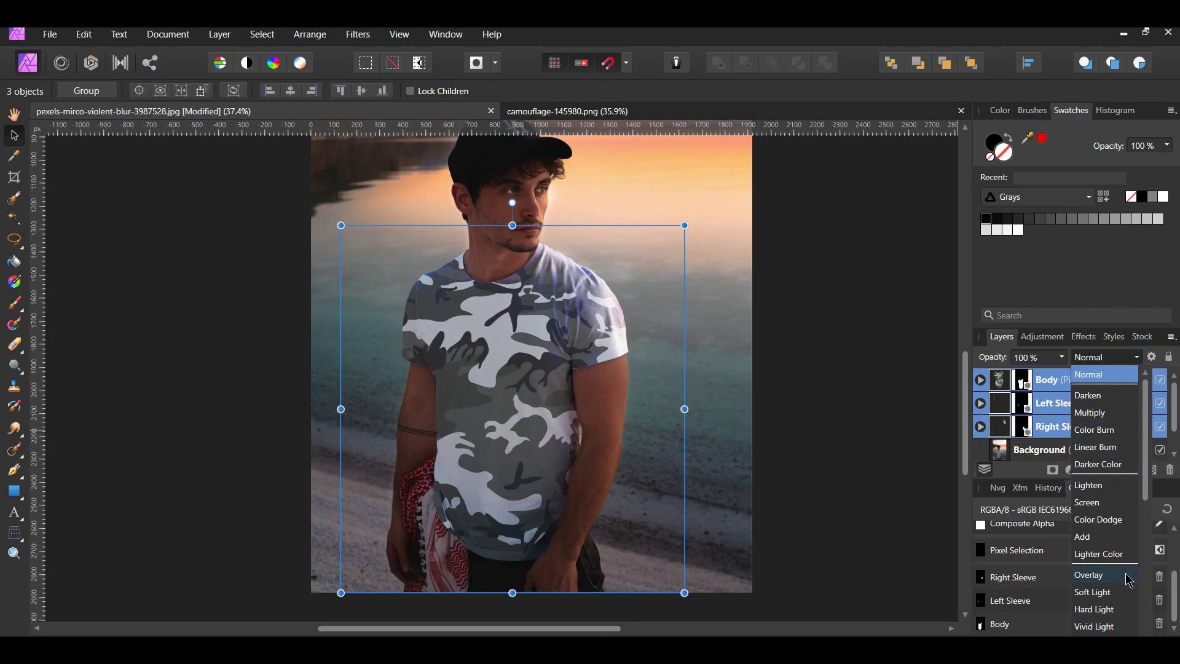
click(1128, 419)
click(921, 482)
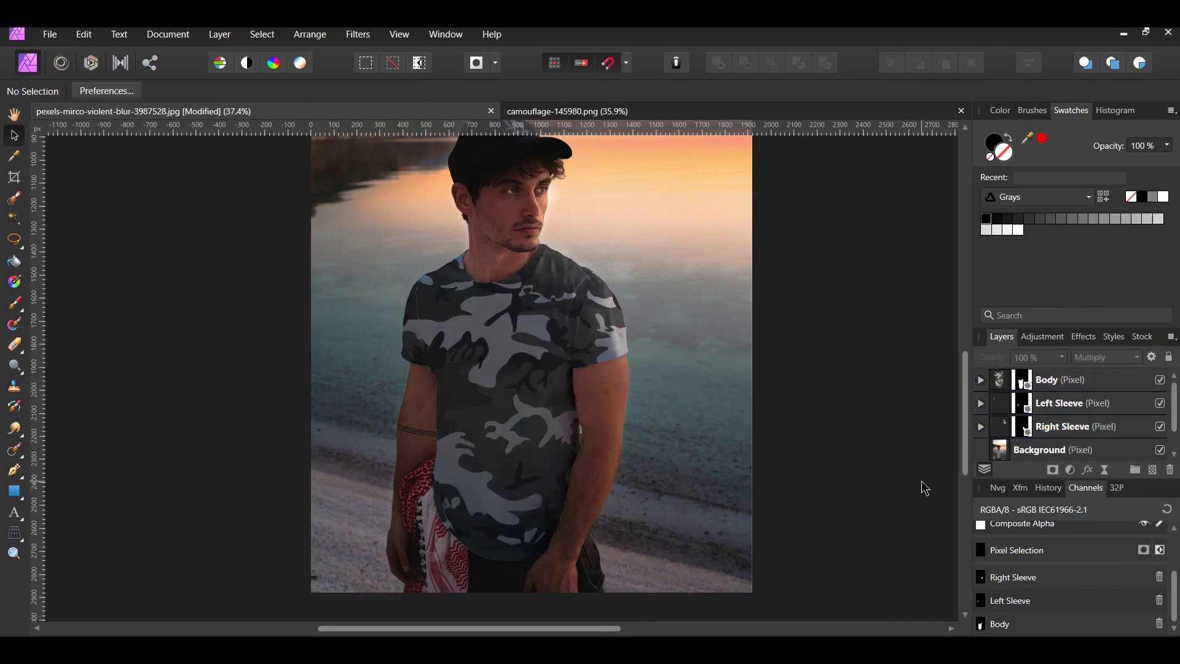
- Hide the Body and both sleeve layers and show them again to compare the camouflage shirt with the original
scroll(916, 467, down, 1)
drag(890, 533, 831, 579)
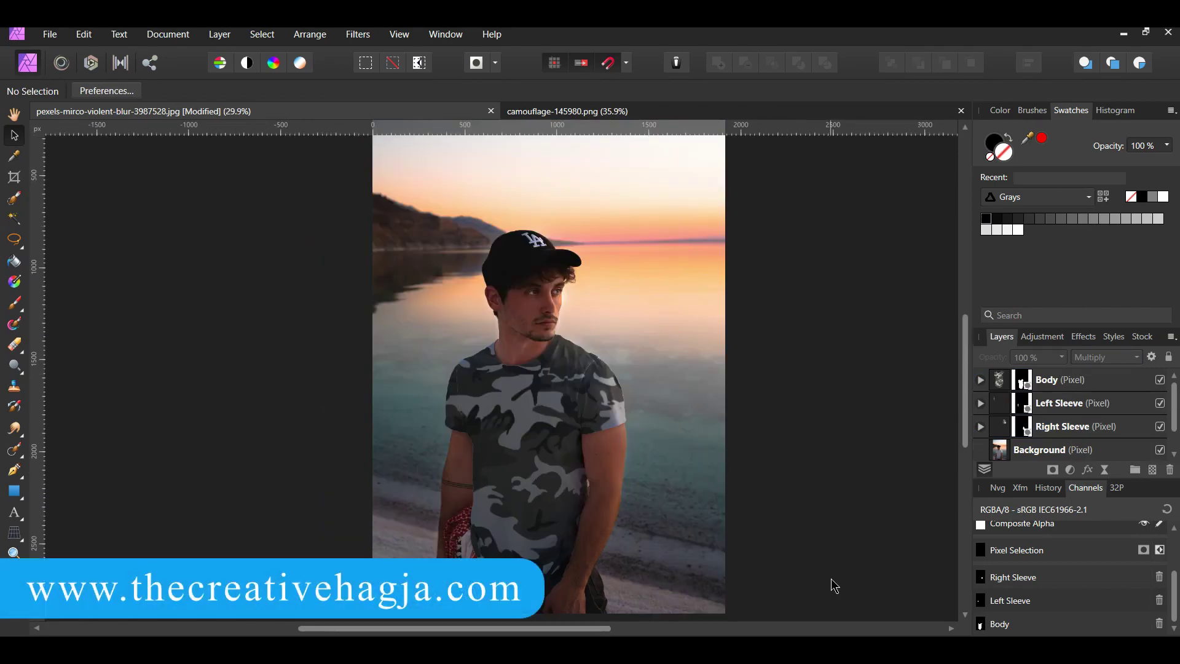
click(1130, 382)
shift+click(1117, 432)
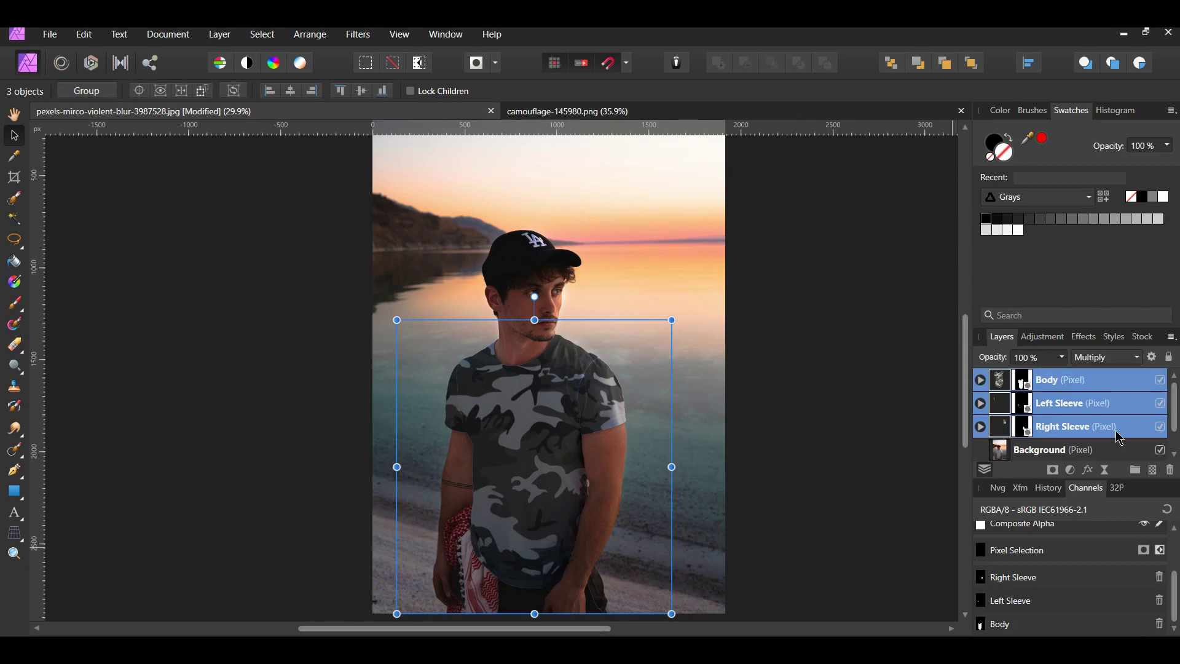
click(1159, 380)
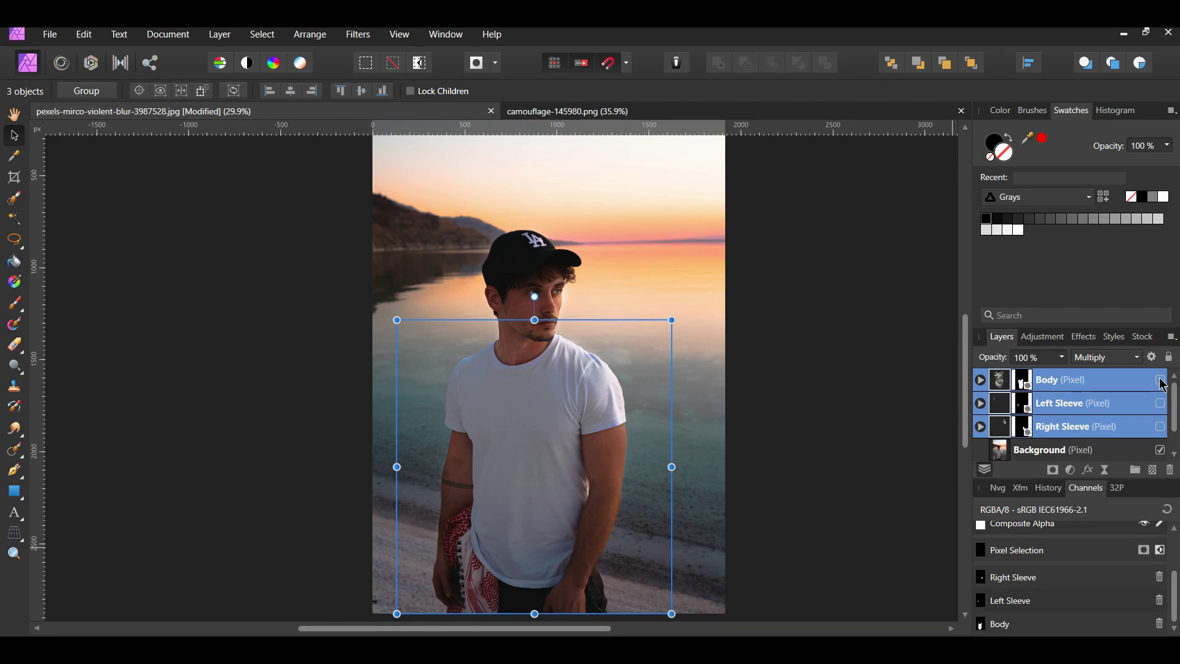
click(1160, 379)
click(873, 388)
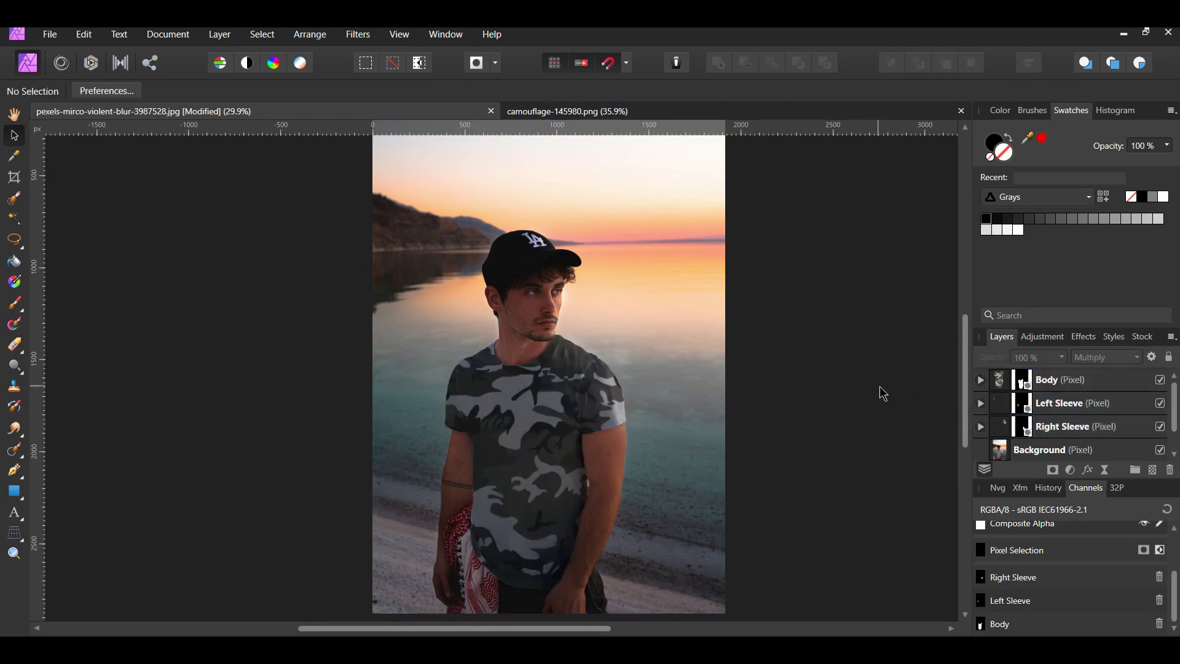